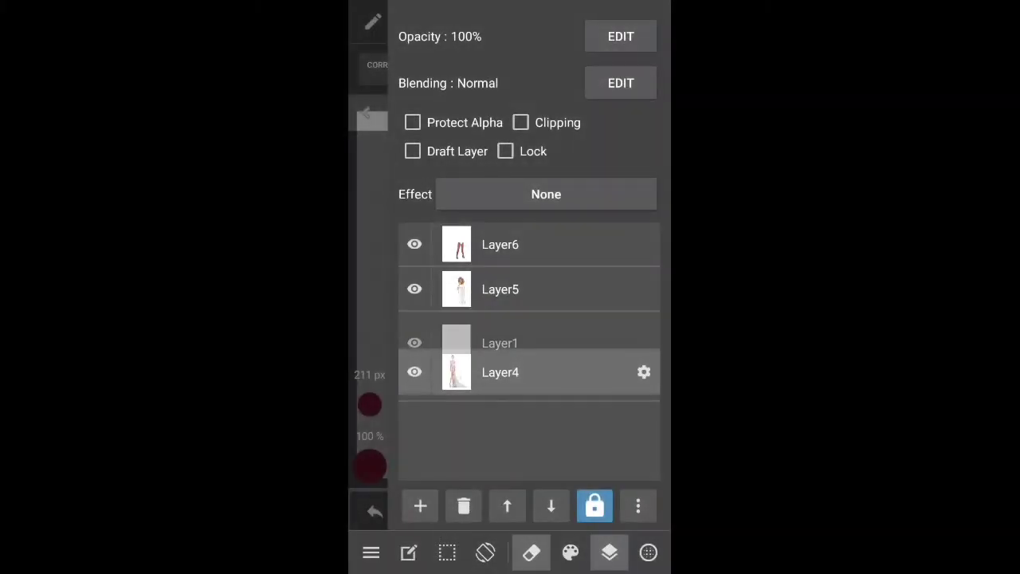
Drop Layer4 beneath Layer1 and return to the canvas with both figures visible
click(510, 244)
click(608, 552)
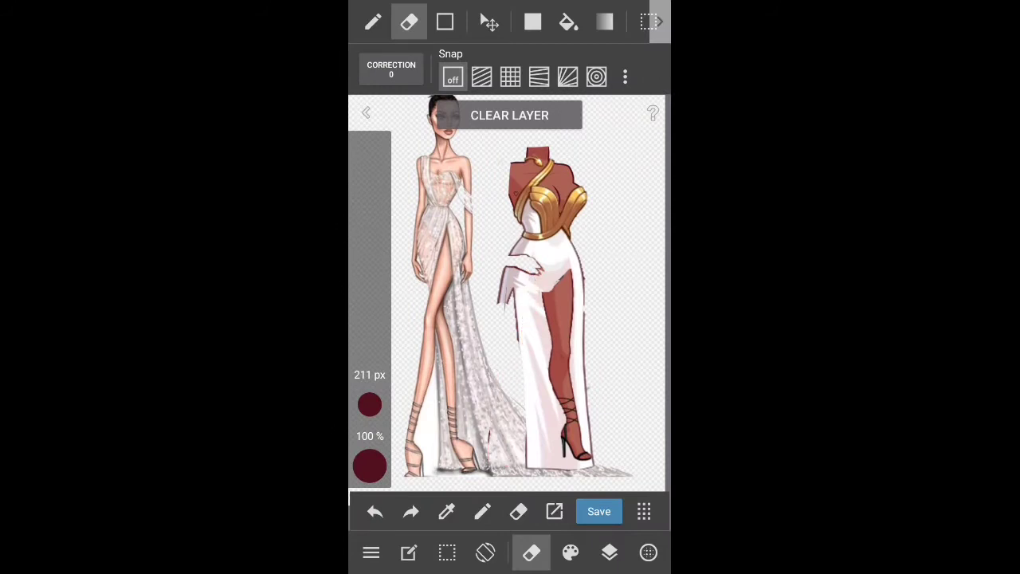
Move Layer6, the red leg layer, down to Layer1's position in the stack
scroll(550, 303, up, 3)
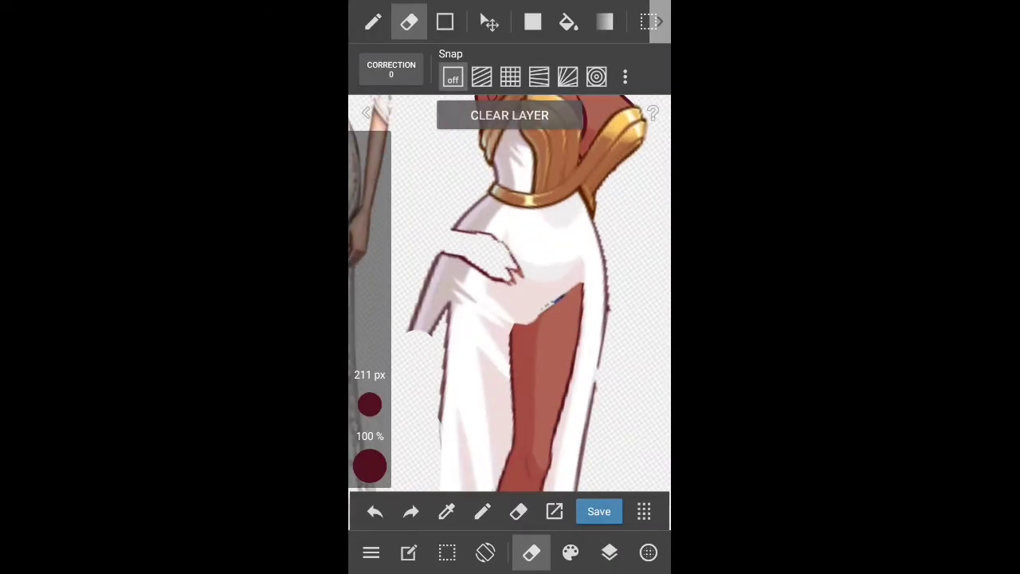
scroll(510, 295, down, 3)
click(608, 552)
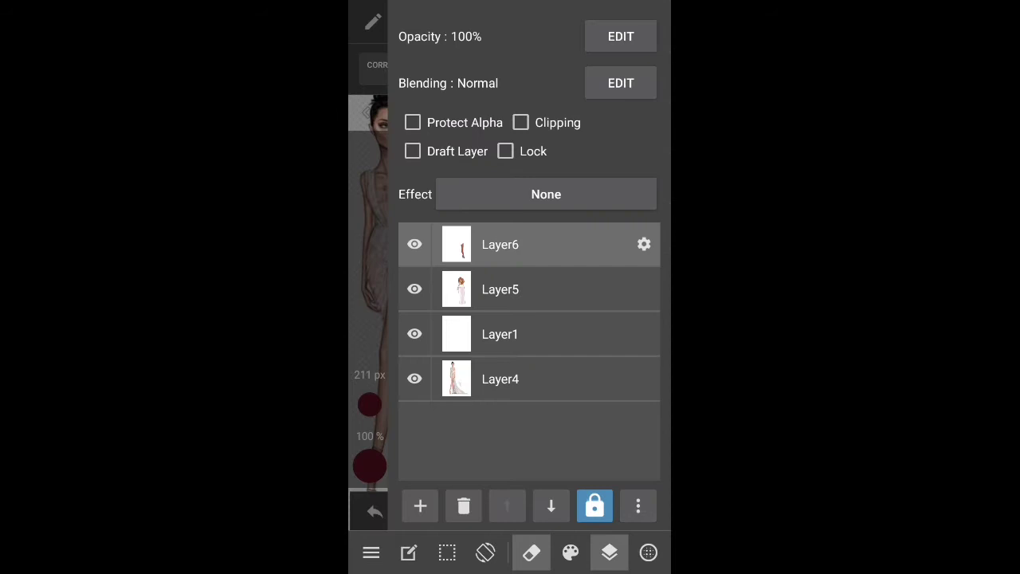
click(609, 552)
drag(644, 241, 644, 305)
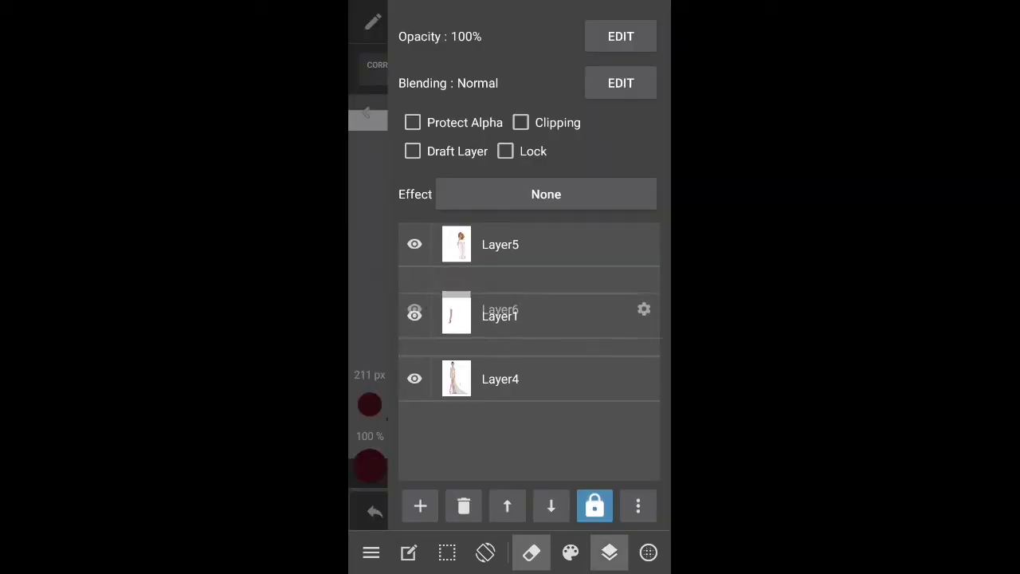
click(609, 552)
Free-transform the red leg toward the left figure, apply it, then undo the rotation
click(447, 552)
click(614, 410)
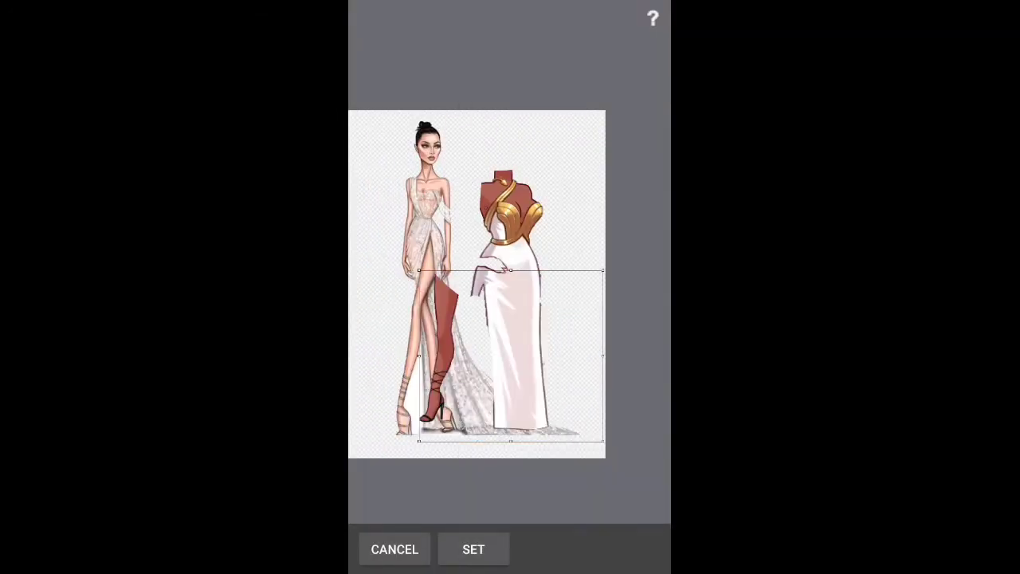
mouse_move(518, 359)
mouse_down()
mouse_move(526, 383)
mouse_move(543, 371)
mouse_up()
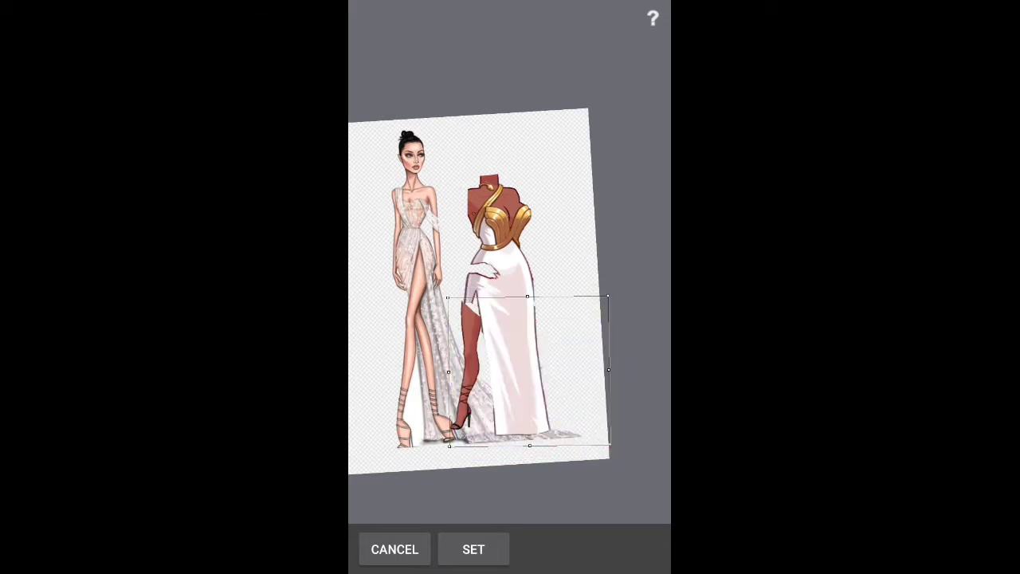
click(473, 548)
click(374, 511)
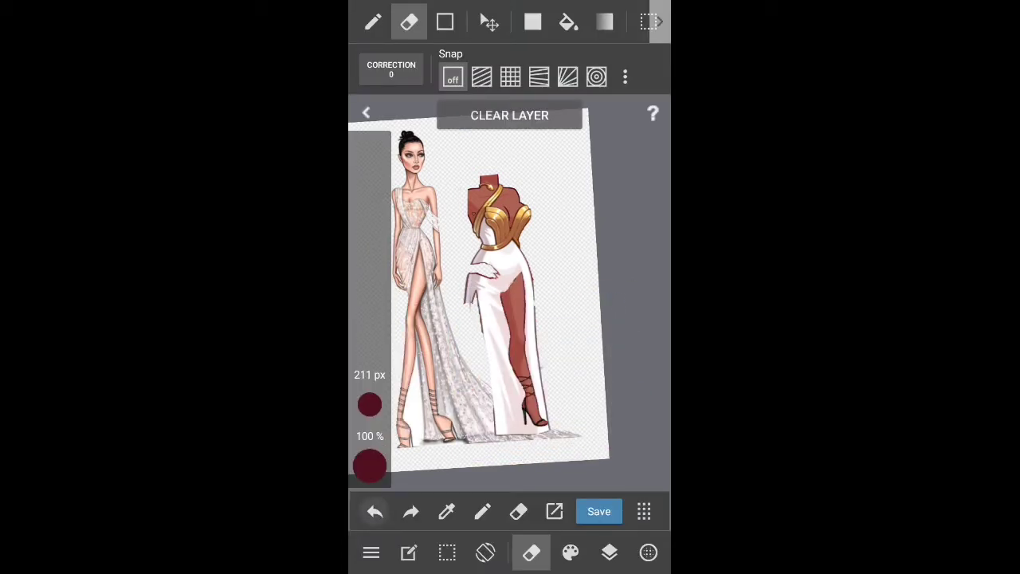
Reorder Layer6 in the stack so it sits just below Layer5
click(609, 552)
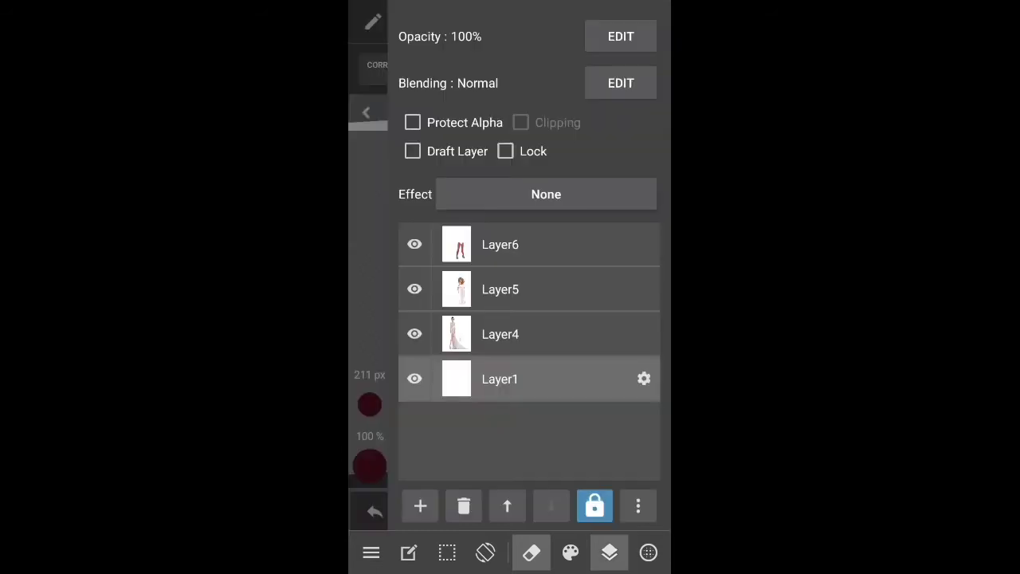
click(609, 552)
drag(509, 243, 510, 330)
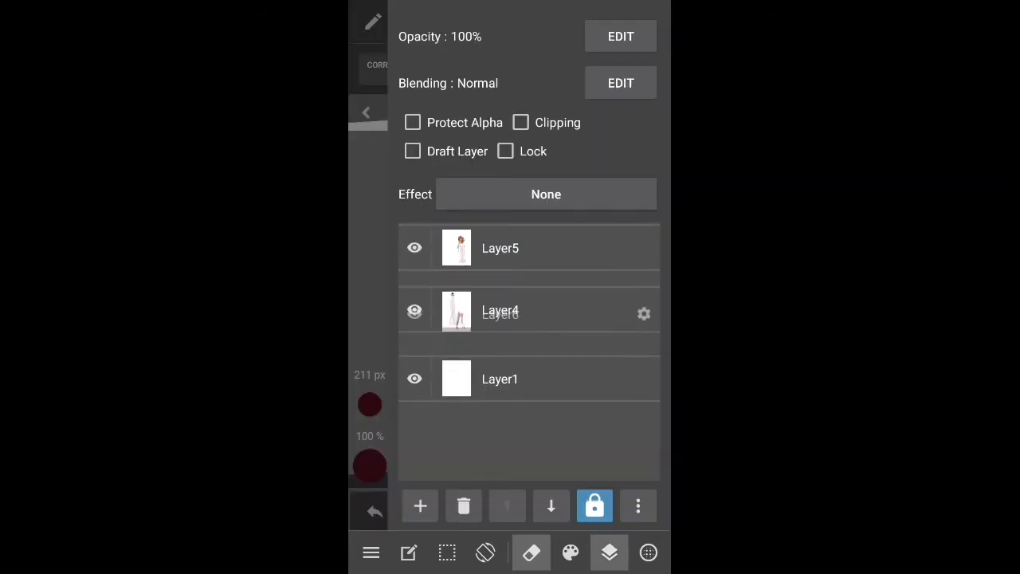
click(609, 552)
click(637, 505)
click(526, 447)
drag(510, 248, 510, 300)
drag(510, 379, 510, 290)
Duplicate the red leg layer Layer6
click(510, 333)
click(637, 505)
click(549, 297)
click(609, 552)
With the Move tool, shift the copied leg beside the original
click(489, 21)
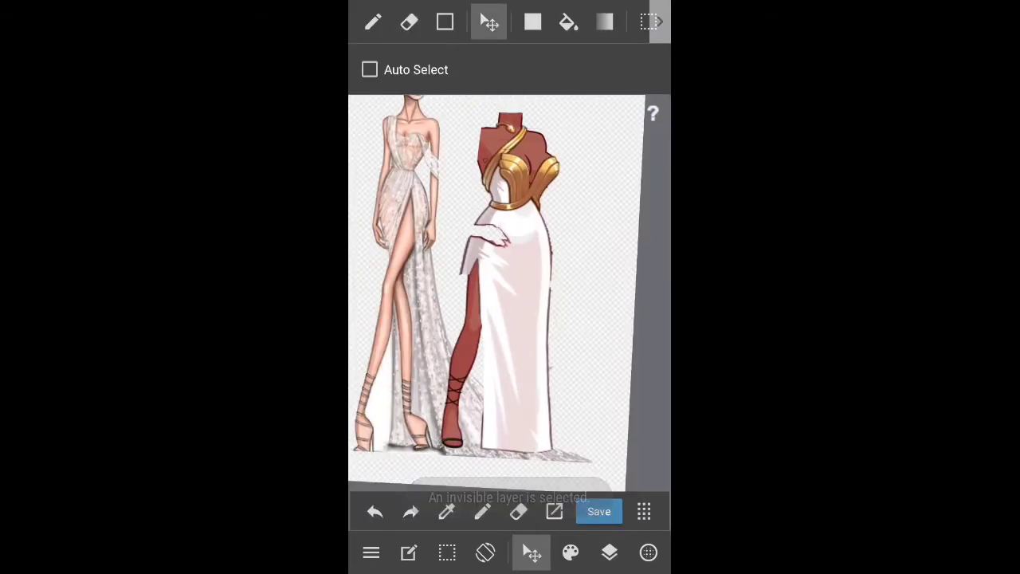
click(609, 552)
click(414, 332)
click(609, 552)
drag(462, 358, 450, 375)
scroll(490, 287, down, 2)
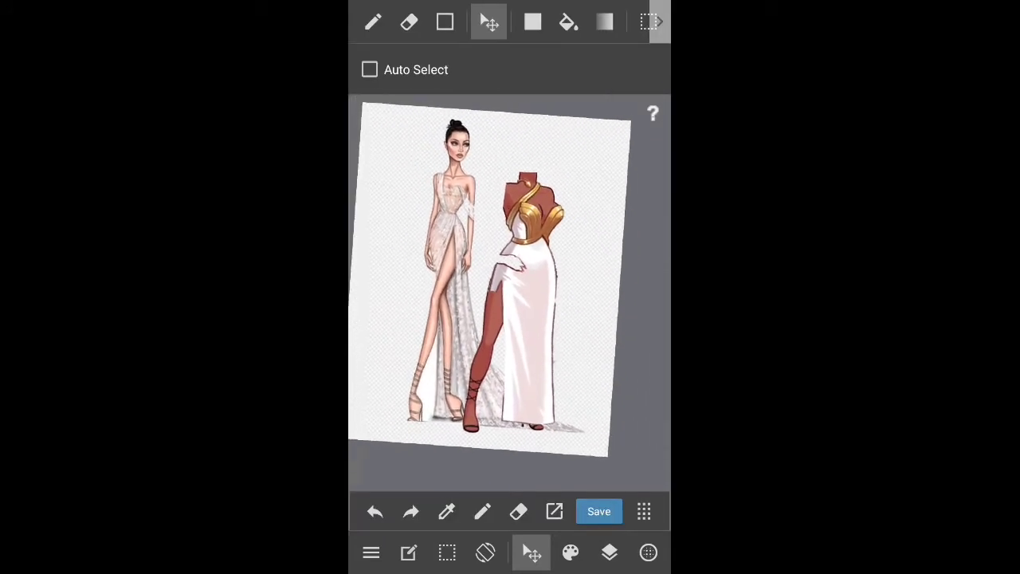
Free-transform the copied leg under the gown, nudge it slightly up, and apply
click(446, 552)
click(542, 414)
mouse_move(478, 359)
mouse_down()
mouse_move(446, 359)
mouse_move(465, 358)
mouse_up()
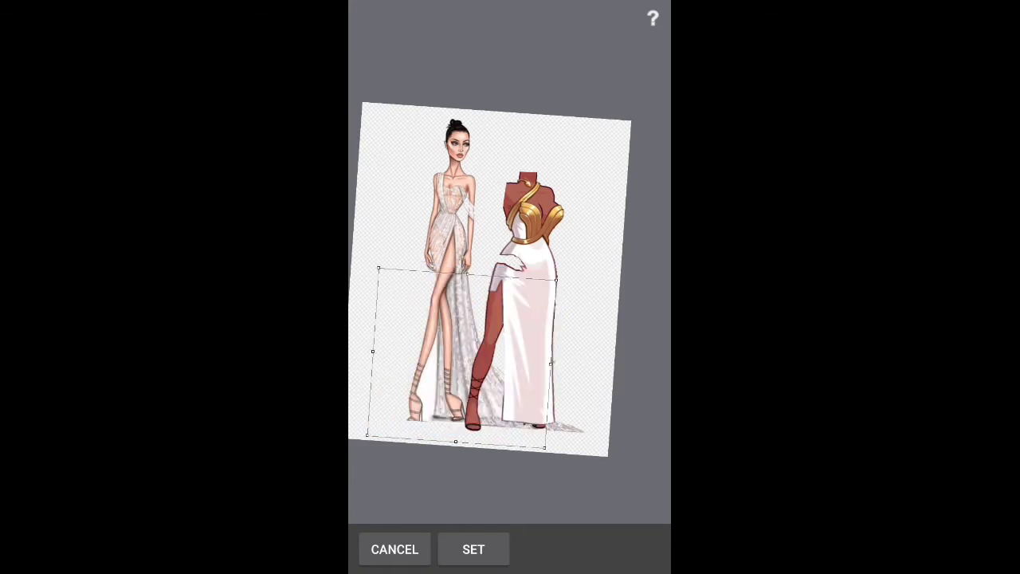
drag(462, 359, 462, 352)
click(474, 549)
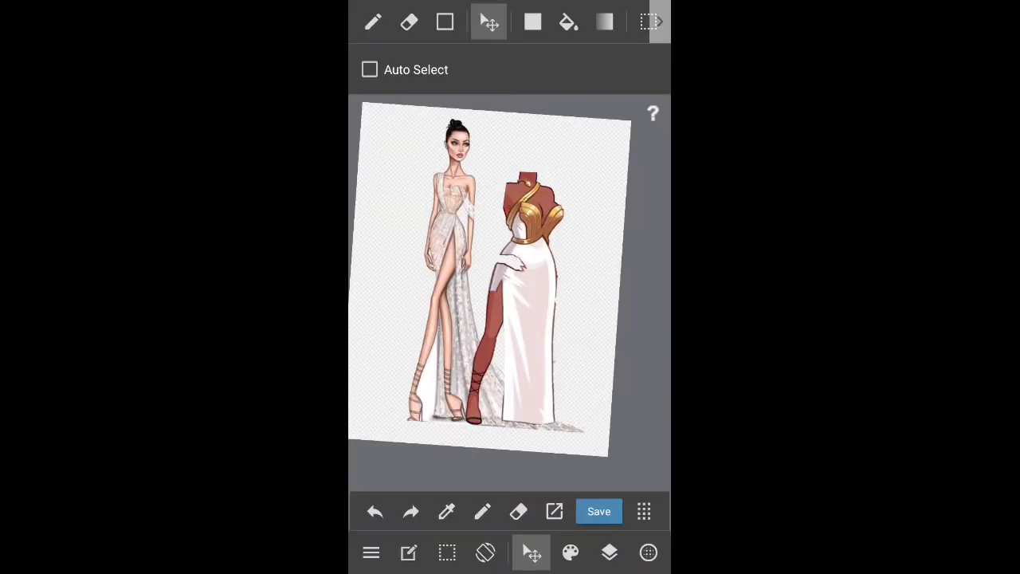
scroll(510, 287, down, 2)
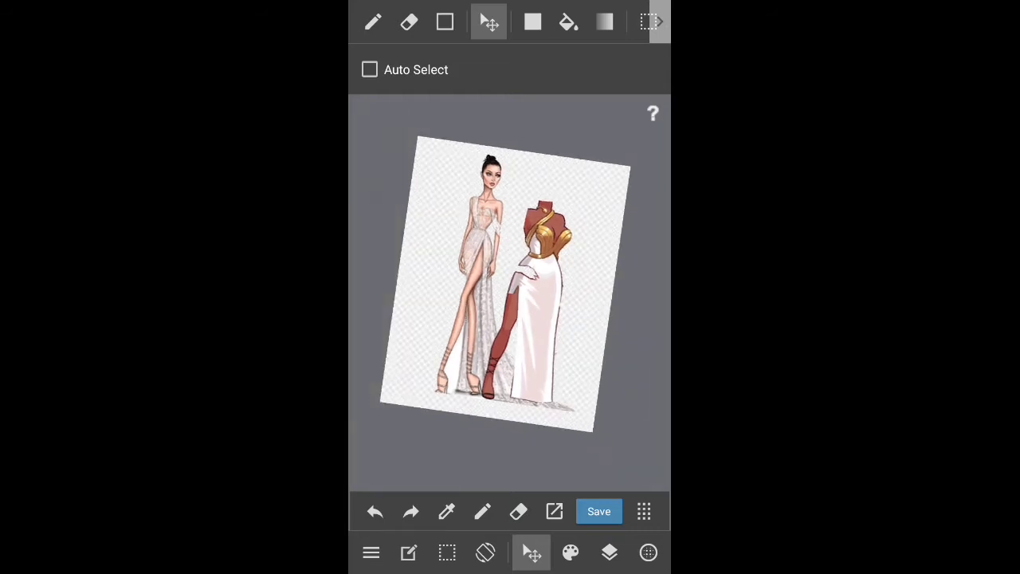
Flip the copied leg layer horizontally
scroll(510, 287, up, 5)
scroll(510, 287, down, 3)
click(609, 551)
click(638, 505)
click(568, 391)
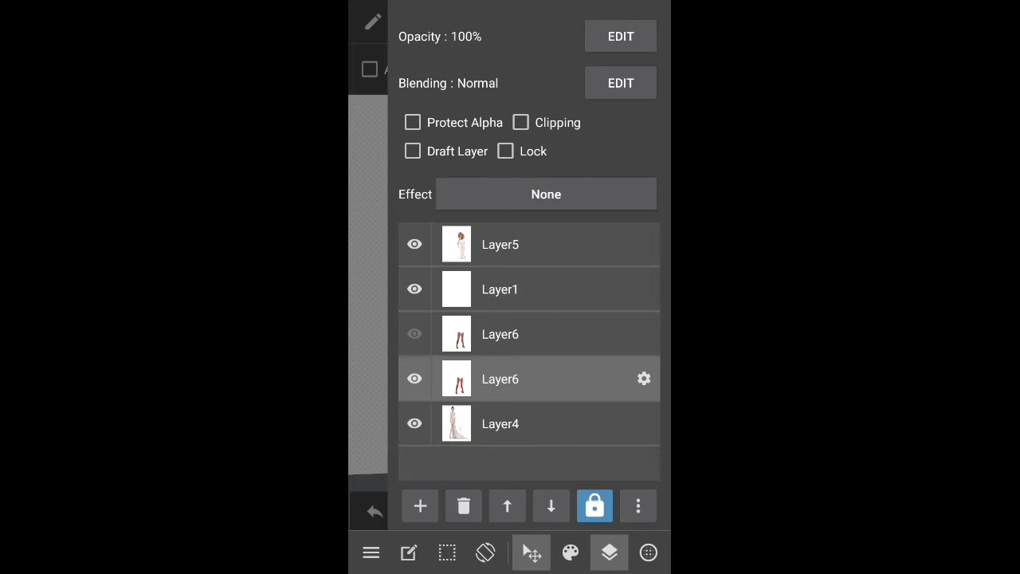
Transform and move the flipped leg so it sits behind the white gown
click(609, 552)
drag(454, 335, 490, 319)
click(447, 552)
click(615, 423)
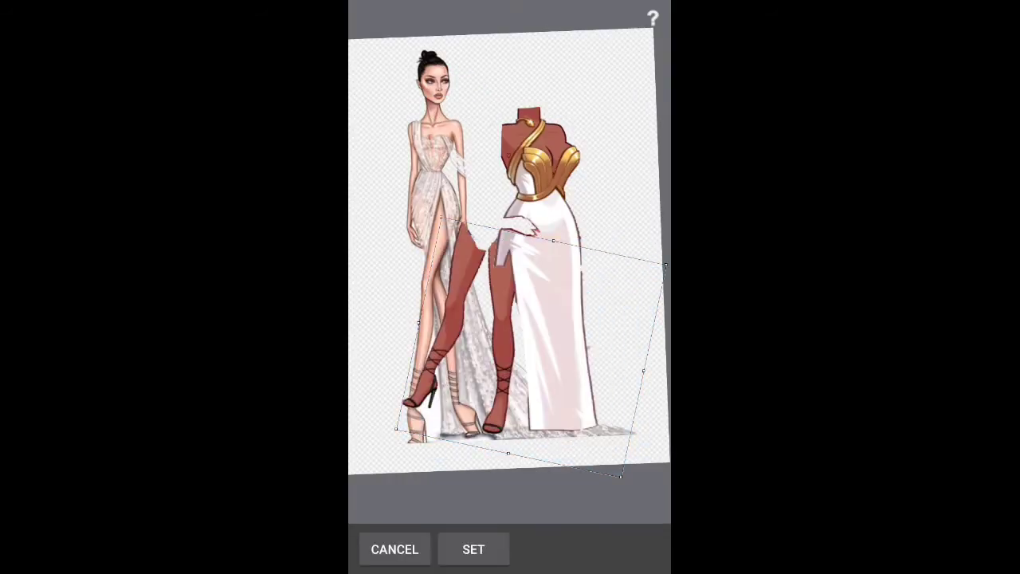
click(473, 549)
drag(454, 335, 498, 350)
scroll(510, 279, down, 2)
Hide Layer4, the left reference figure, cancelling an accidental delete
click(609, 551)
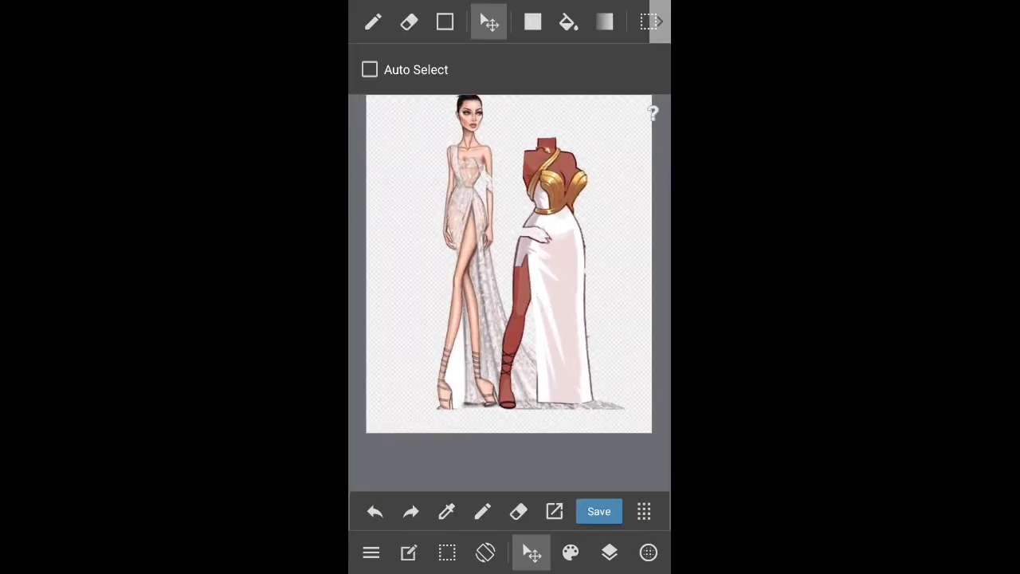
click(609, 551)
click(414, 424)
click(510, 423)
click(463, 506)
click(589, 347)
click(609, 552)
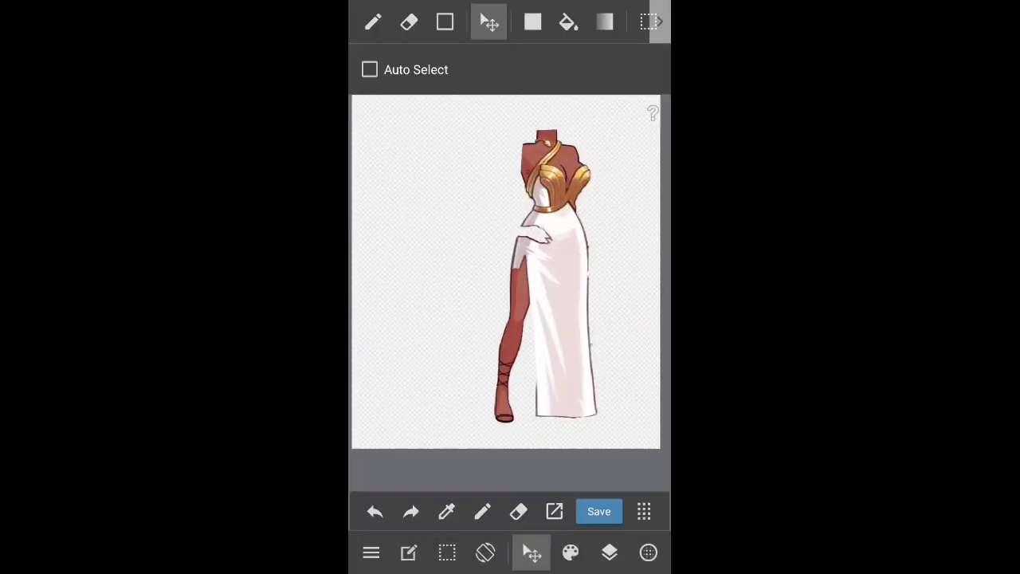
Change options on the leg layer and toggle its visibility
click(609, 551)
click(510, 332)
click(637, 503)
click(560, 234)
click(609, 551)
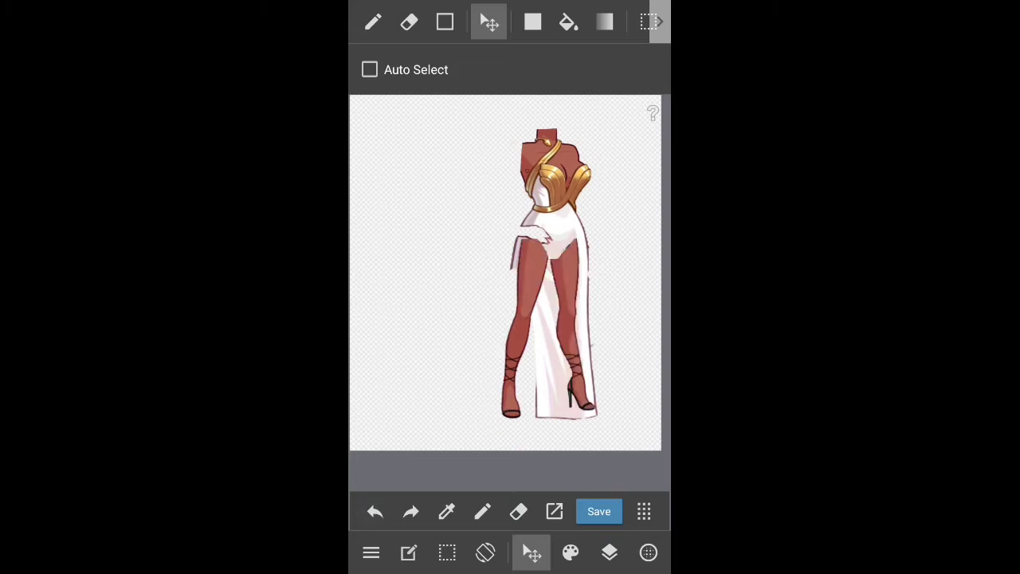
click(609, 551)
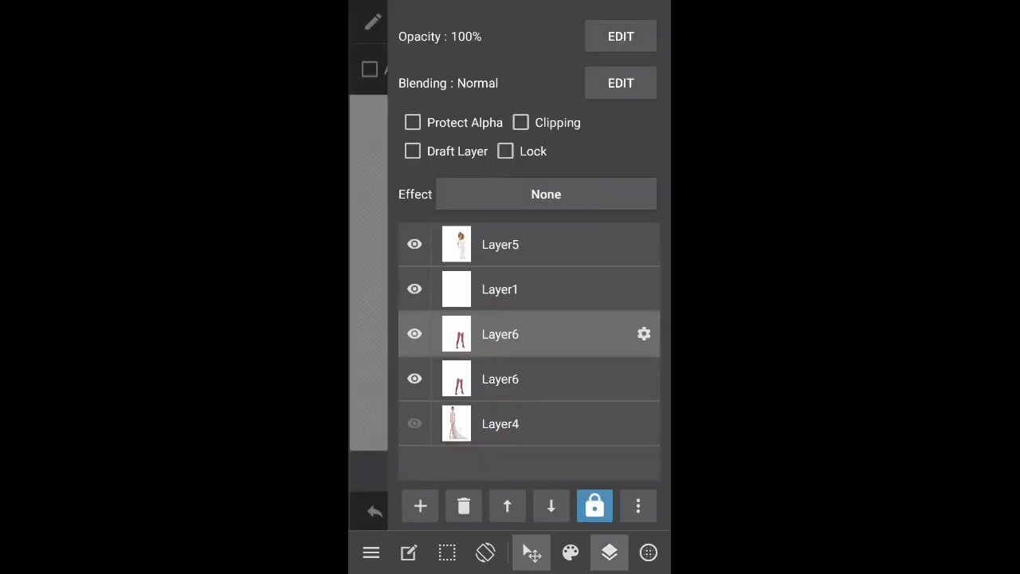
click(608, 551)
click(414, 332)
click(609, 551)
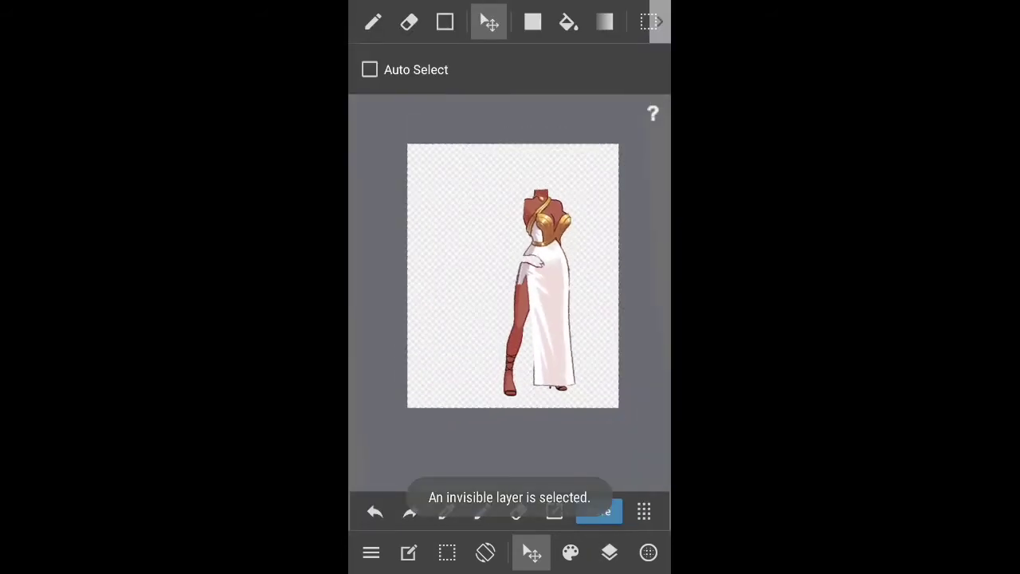
Save the drawing, then erase part of the red on the inner leg at 53 px
click(598, 511)
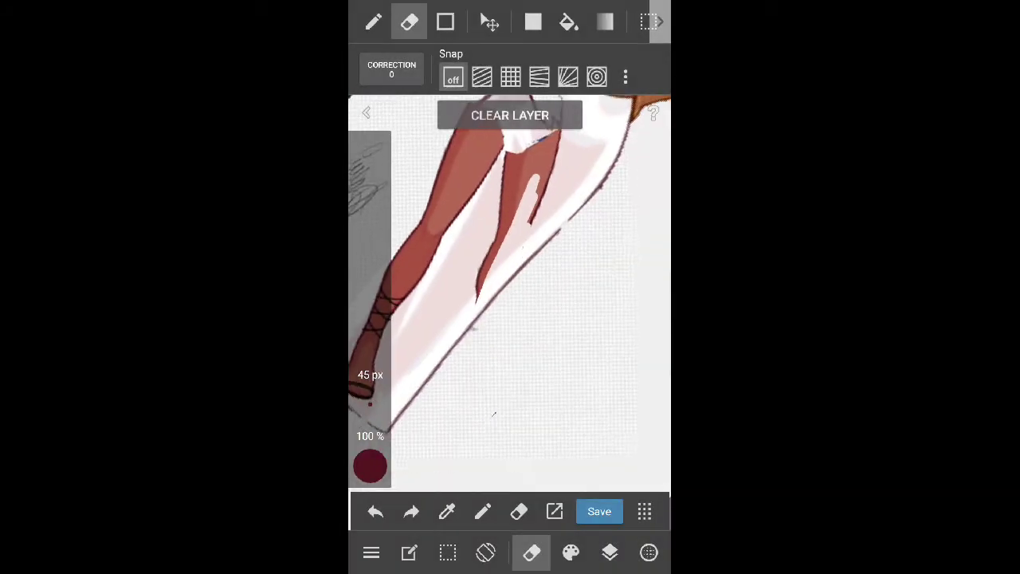
drag(542, 319, 510, 319)
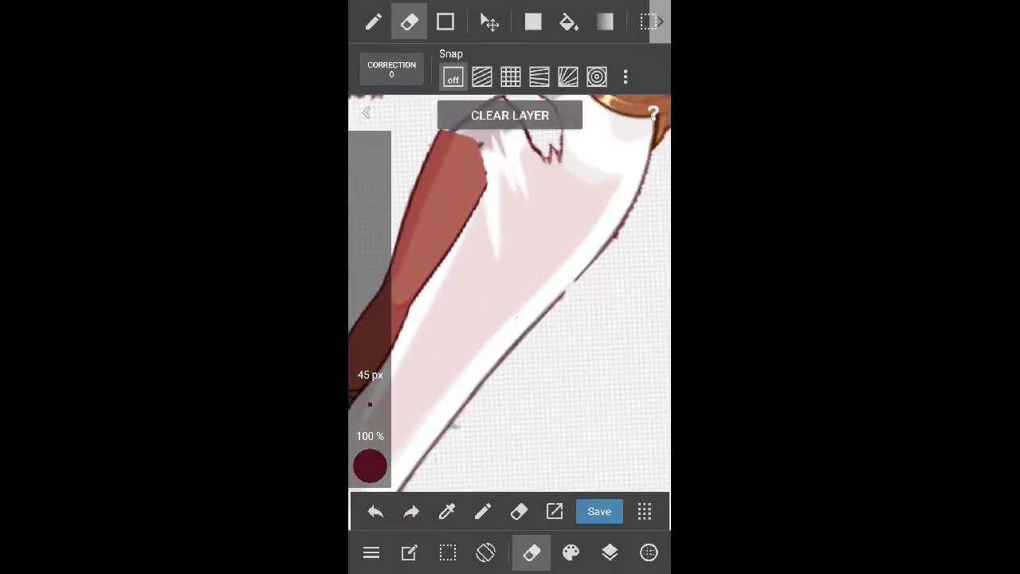
scroll(510, 293, down, 5)
scroll(509, 294, up, 5)
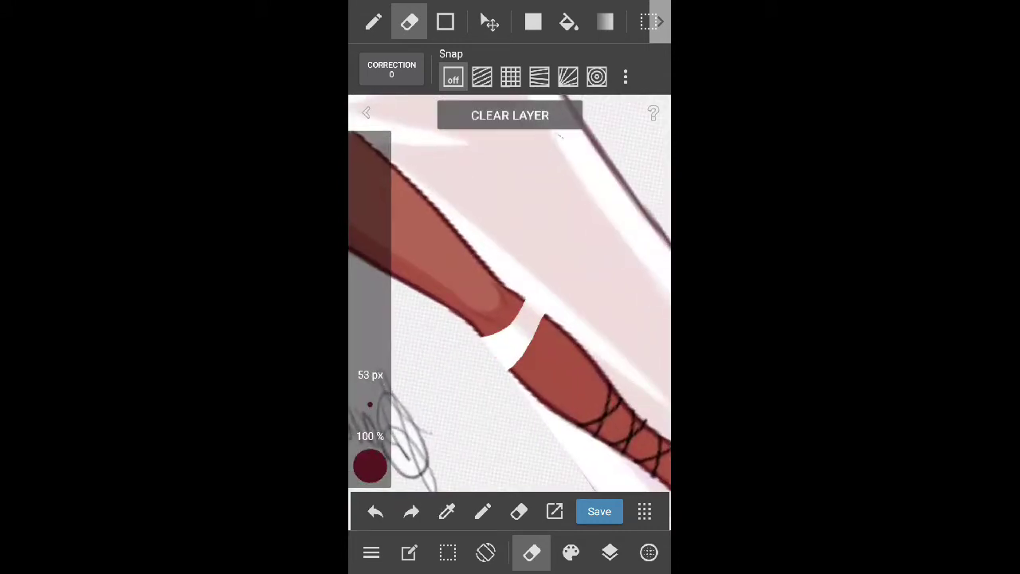
Duplicate the leg layer and select the second Layer6 copy
click(610, 553)
click(638, 505)
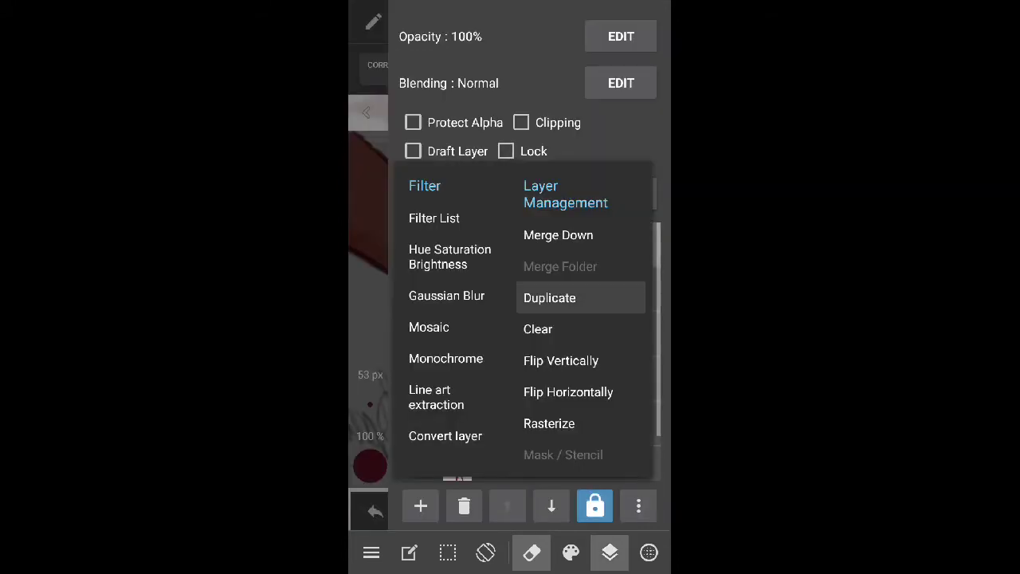
click(551, 295)
click(501, 288)
click(610, 552)
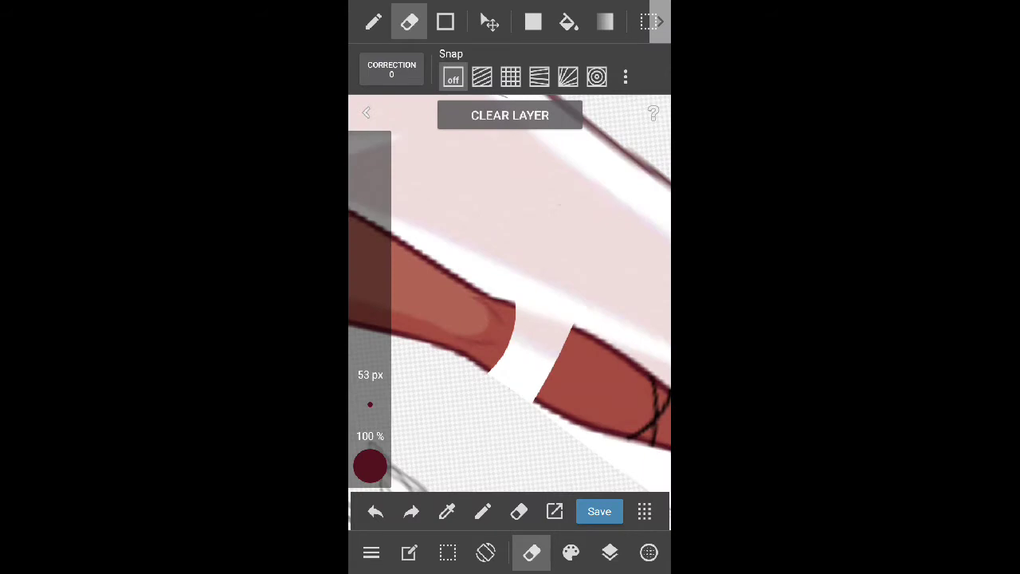
Rotate and zoom the view to inspect the upper leg and the whole white gown
drag(557, 335, 510, 239)
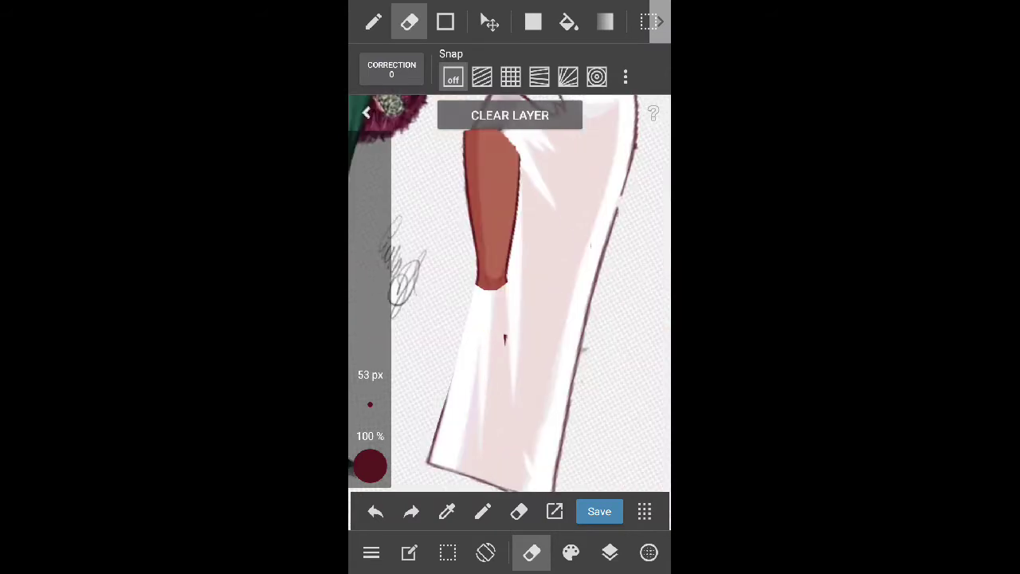
drag(510, 303, 478, 239)
drag(510, 303, 494, 263)
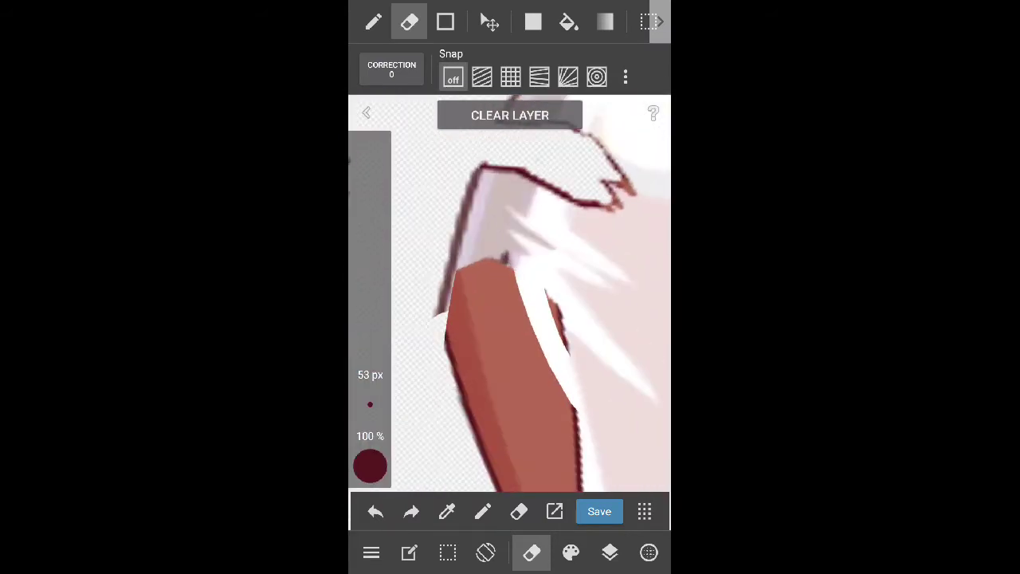
drag(510, 302, 494, 255)
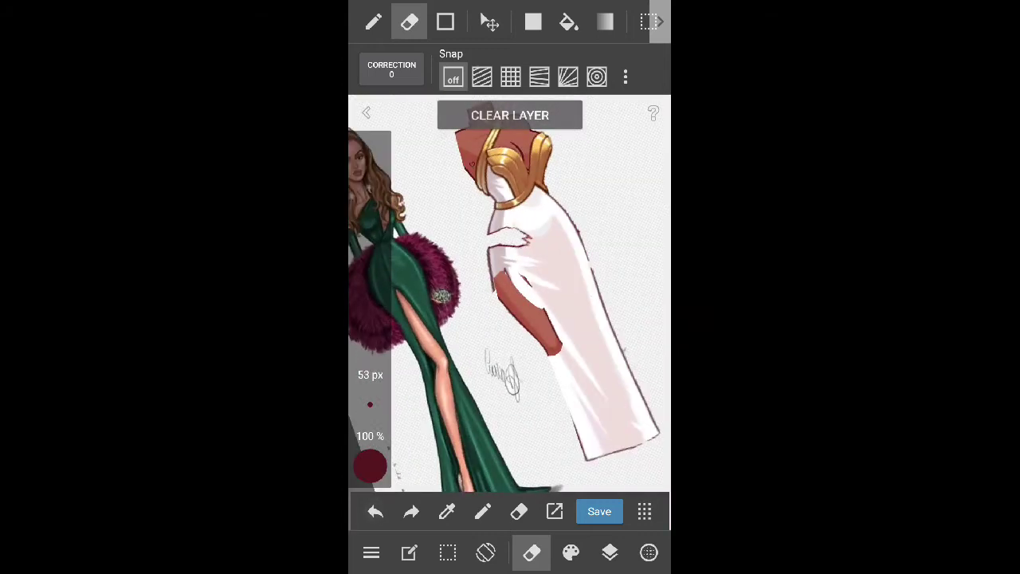
drag(542, 303, 526, 287)
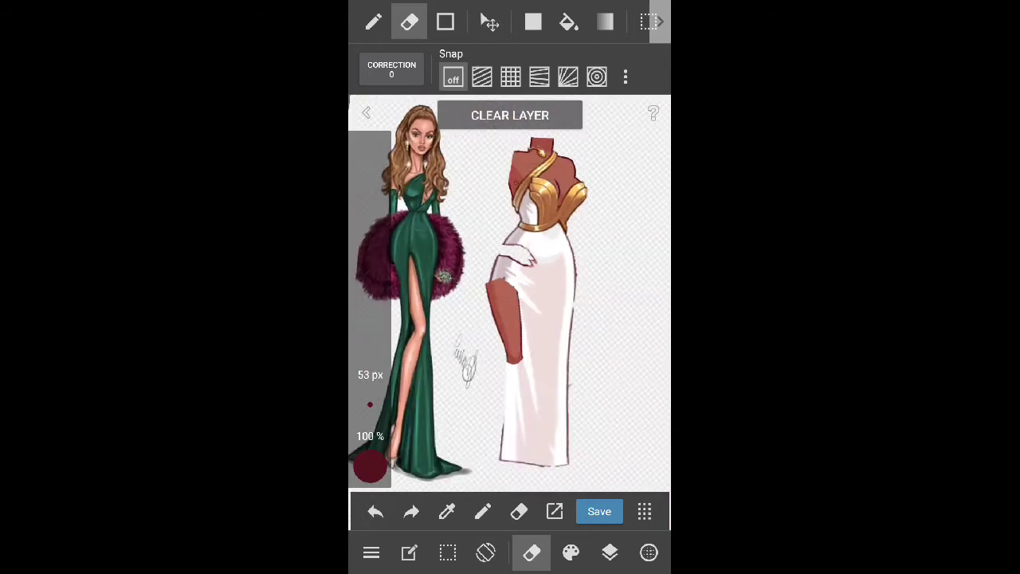
scroll(525, 295, up, 5)
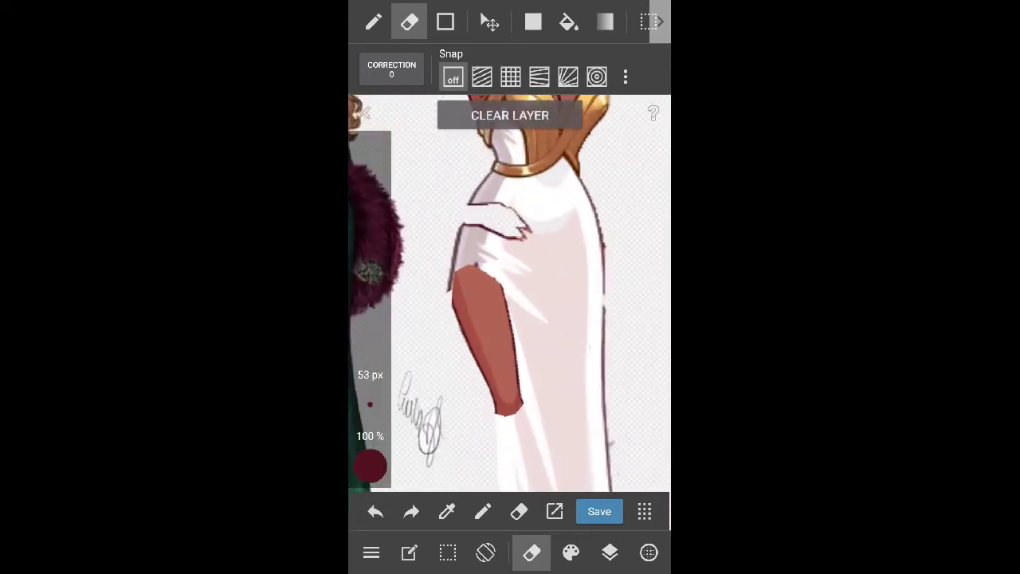
scroll(509, 318, up, 5)
click(610, 552)
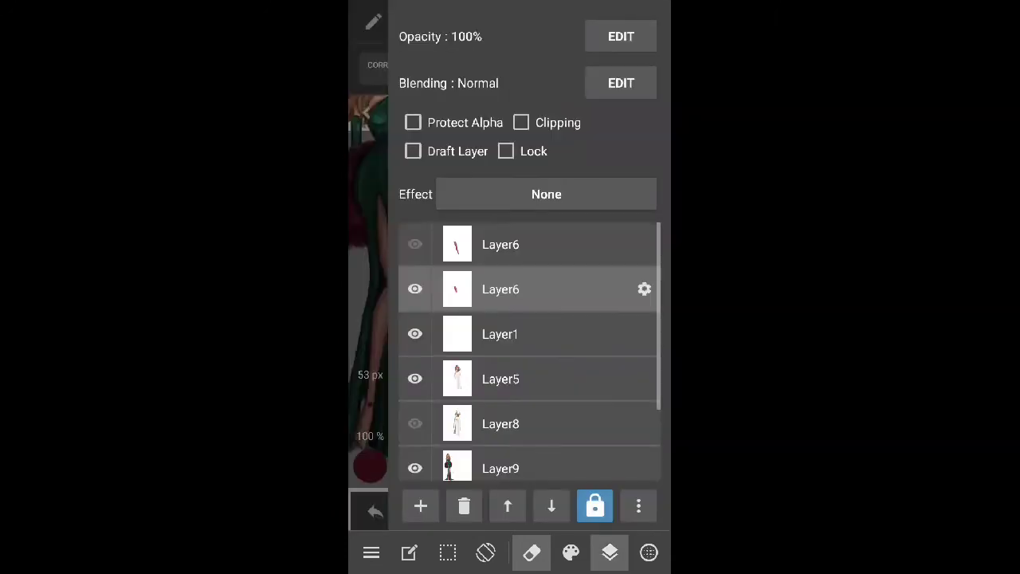
Free-transform the leg-and-skirt piece, rotating it and shifting it down-left, and apply
scroll(510, 295, down, 5)
click(448, 552)
drag(510, 319, 478, 358)
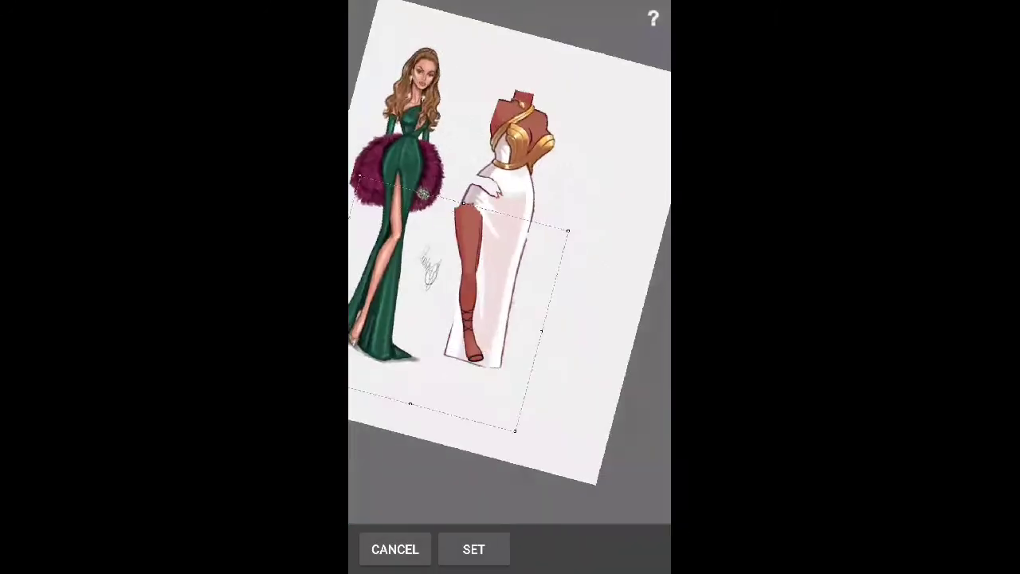
drag(486, 287, 470, 302)
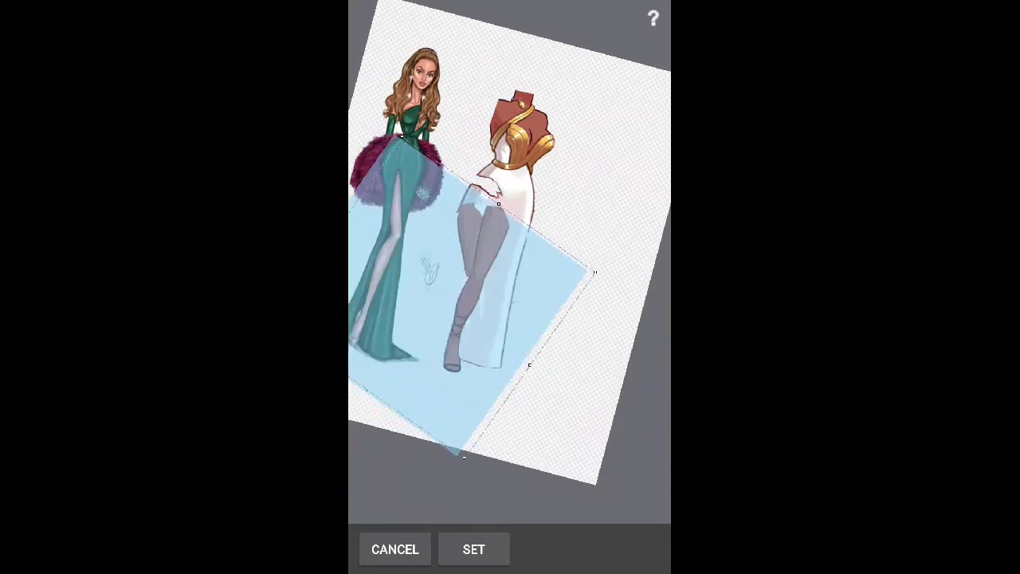
click(474, 549)
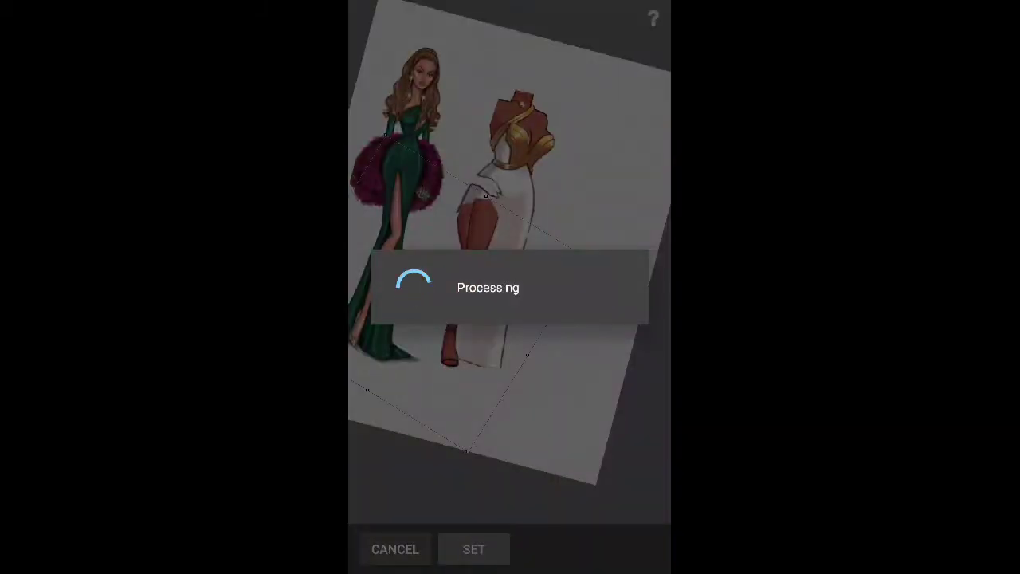
scroll(510, 295, up, 5)
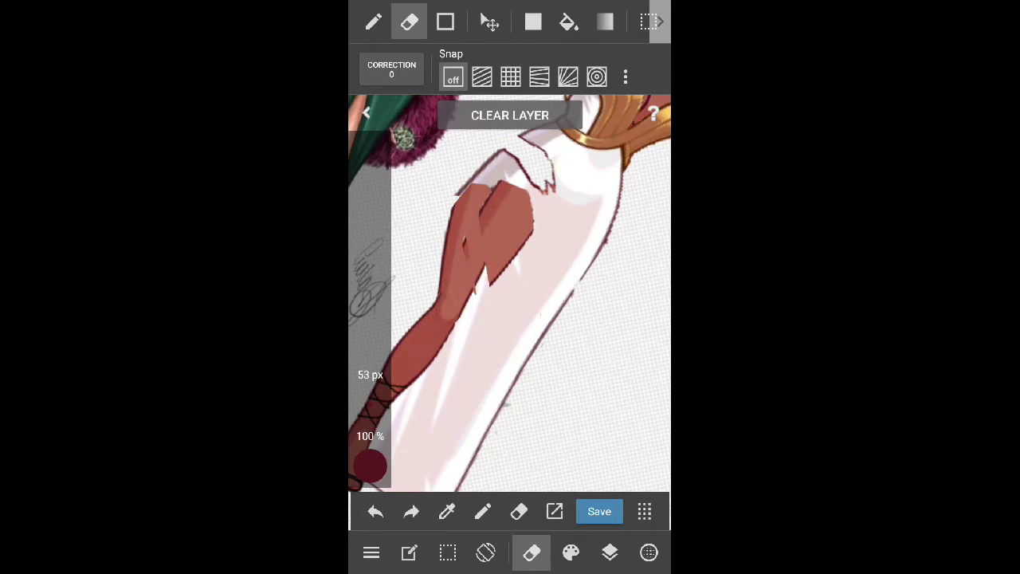
With the Move tool, readjust the leg piece's placement under the gown and apply
click(489, 21)
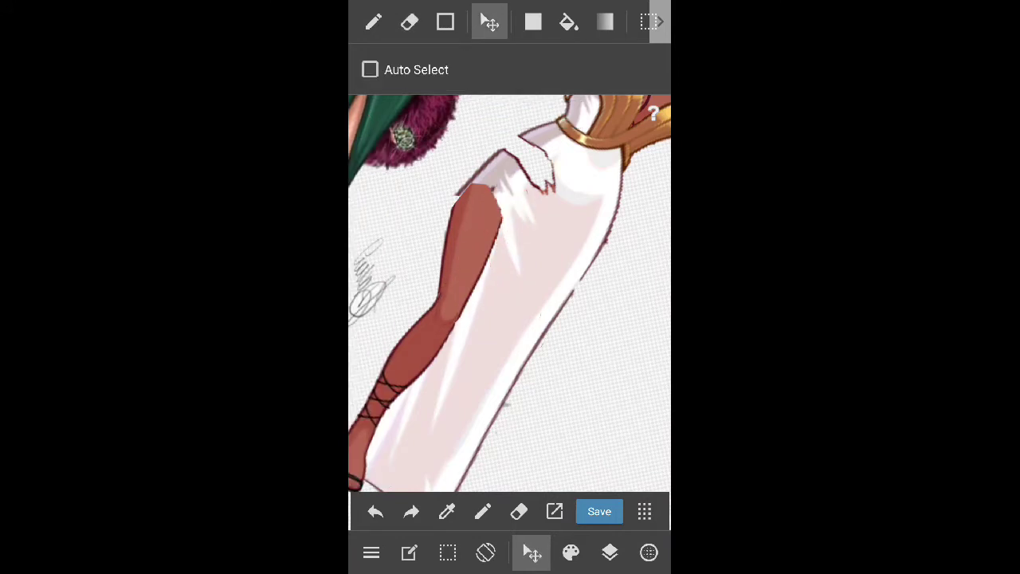
scroll(510, 295, down, 5)
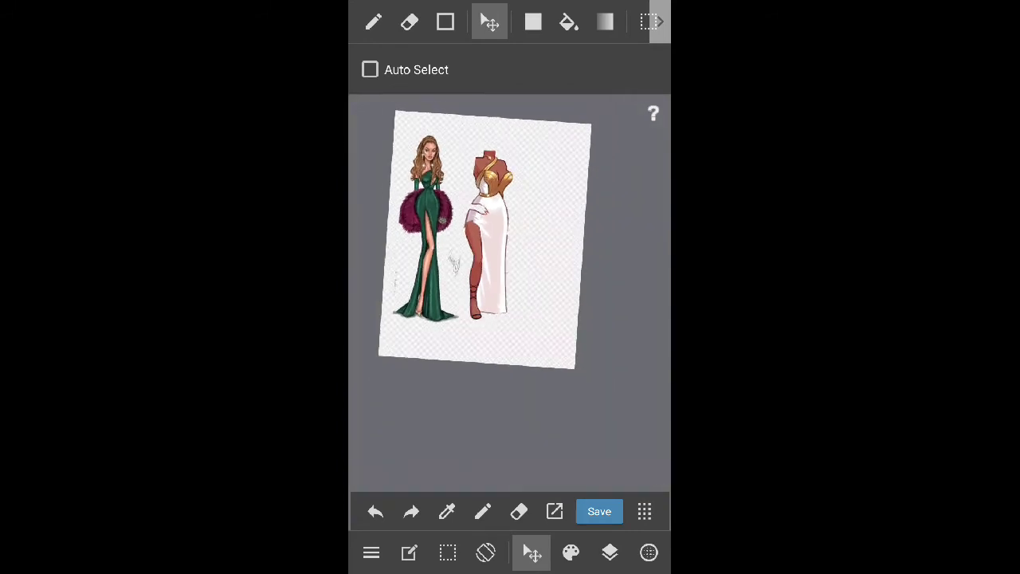
drag(446, 279, 463, 263)
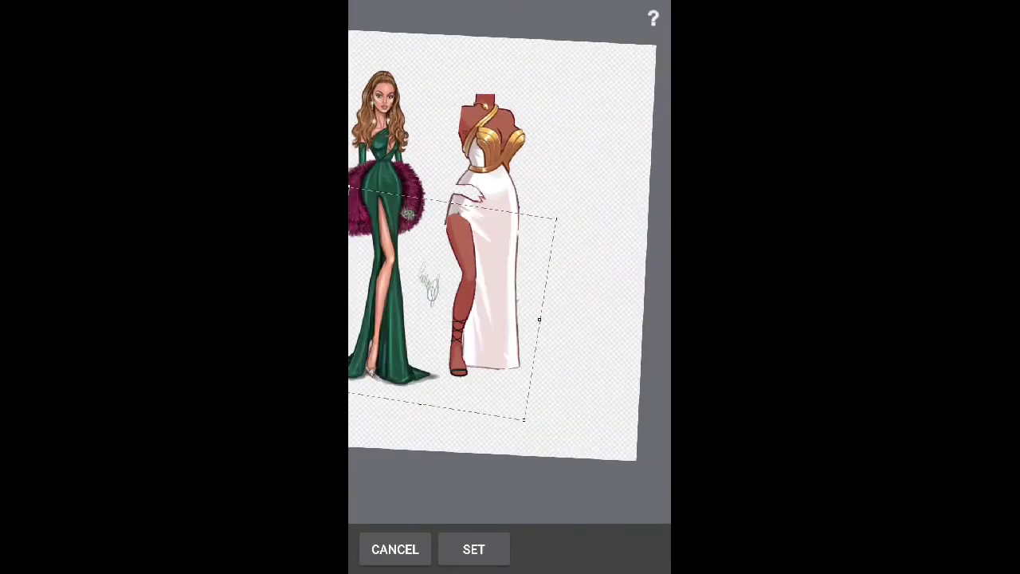
click(473, 549)
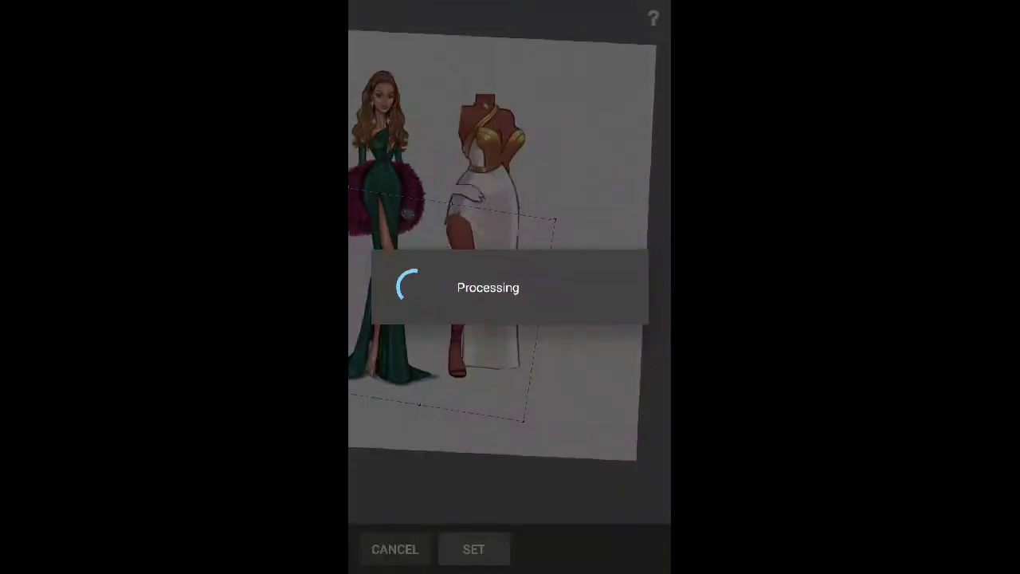
scroll(510, 295, up, 5)
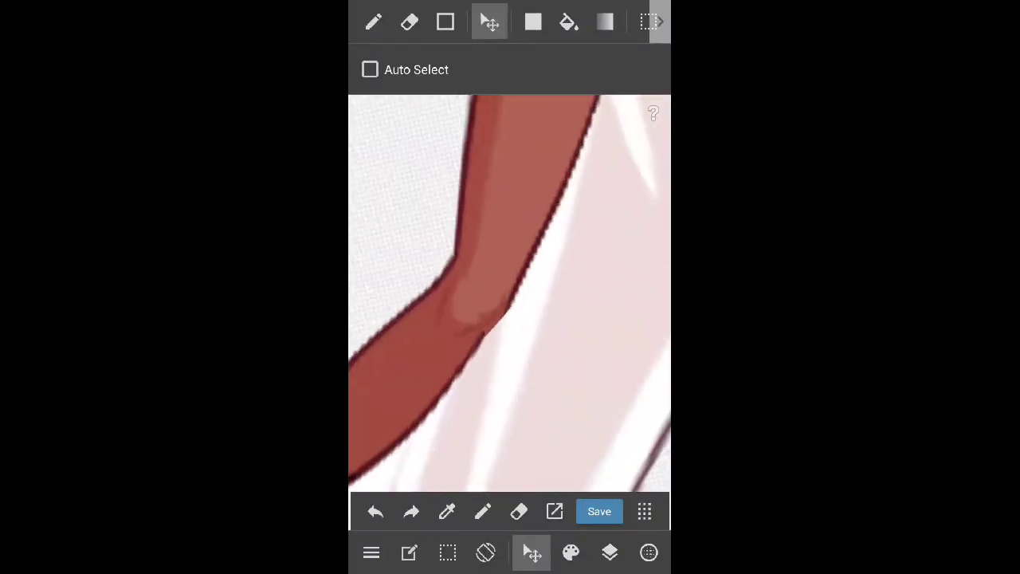
scroll(510, 295, down, 8)
Drag Layer8 to the top of the layer stack
click(609, 551)
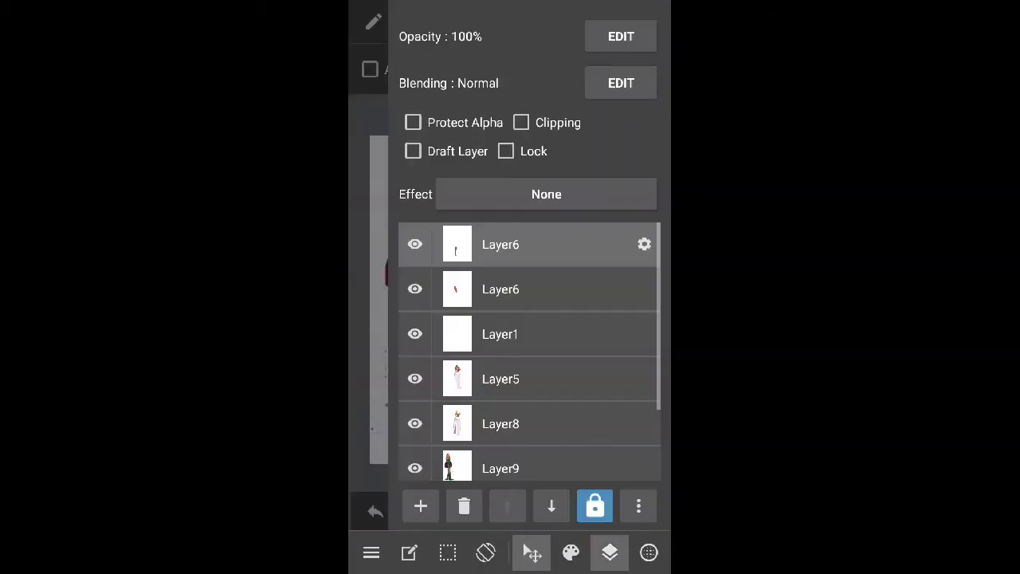
drag(509, 423, 510, 263)
click(610, 551)
scroll(510, 295, up, 3)
click(447, 551)
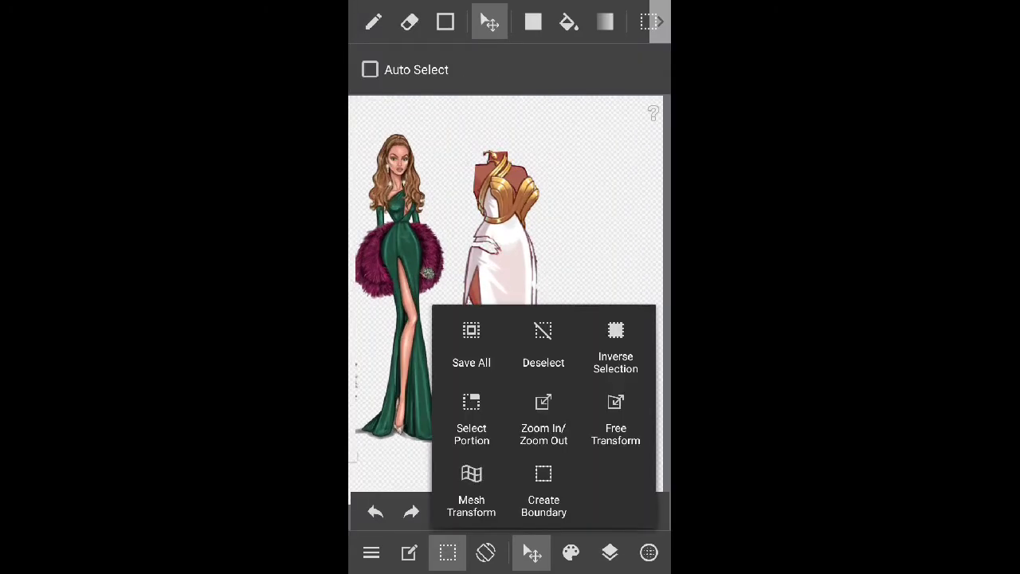
Set the eraser size to 297 px
click(409, 22)
scroll(510, 295, up, 5)
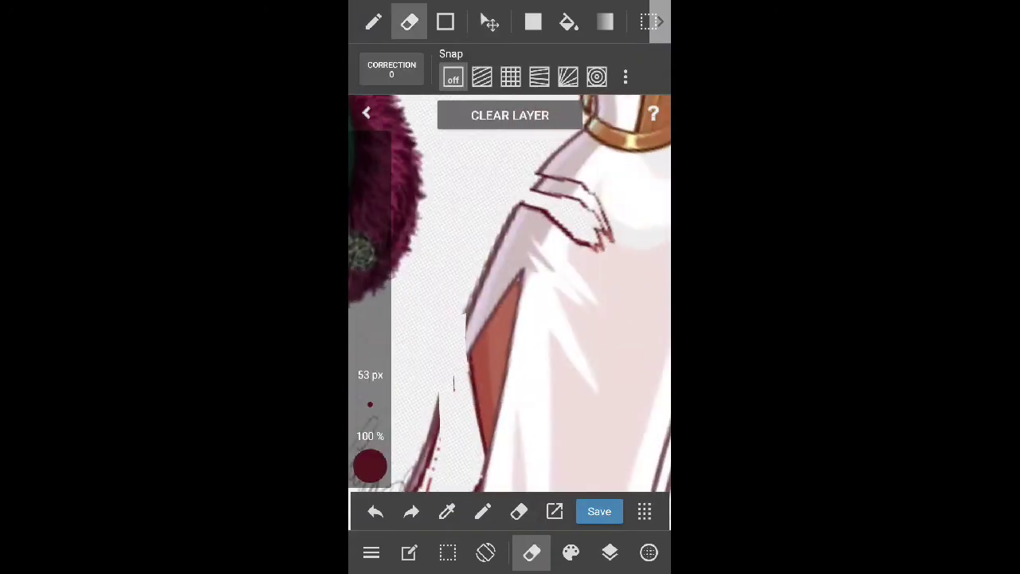
scroll(510, 295, down, 5)
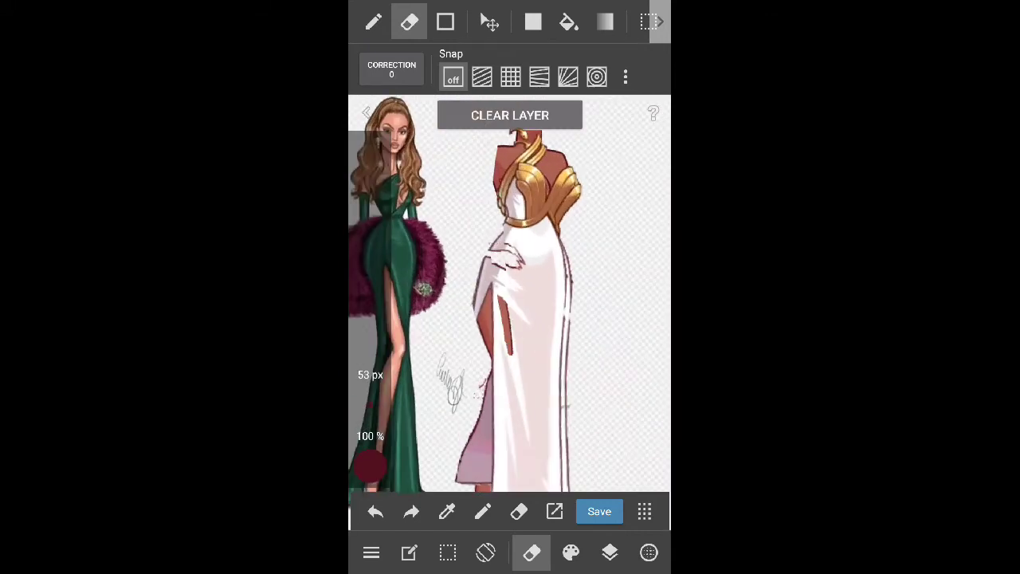
drag(365, 374, 365, 239)
scroll(510, 294, down, 3)
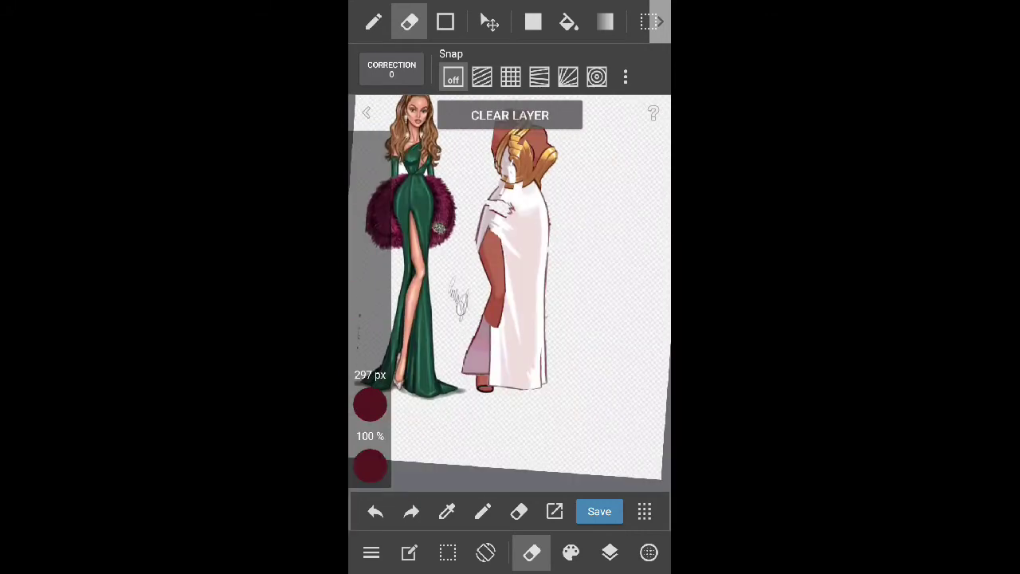
Erase stray marks around the white gown's edges, then bring up the layer list
click(489, 21)
scroll(510, 295, up, 3)
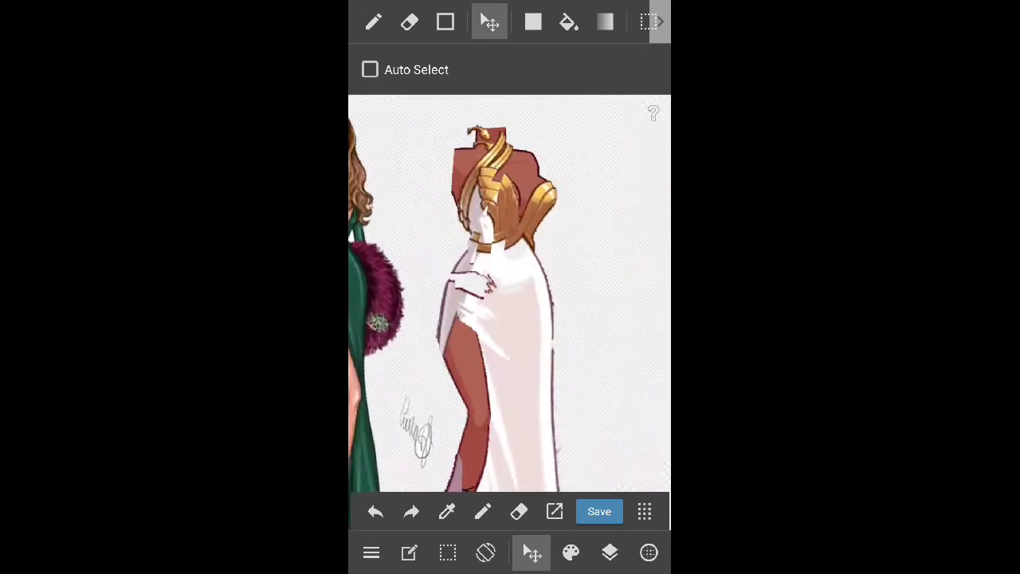
click(409, 21)
scroll(510, 295, down, 3)
scroll(510, 295, up, 2)
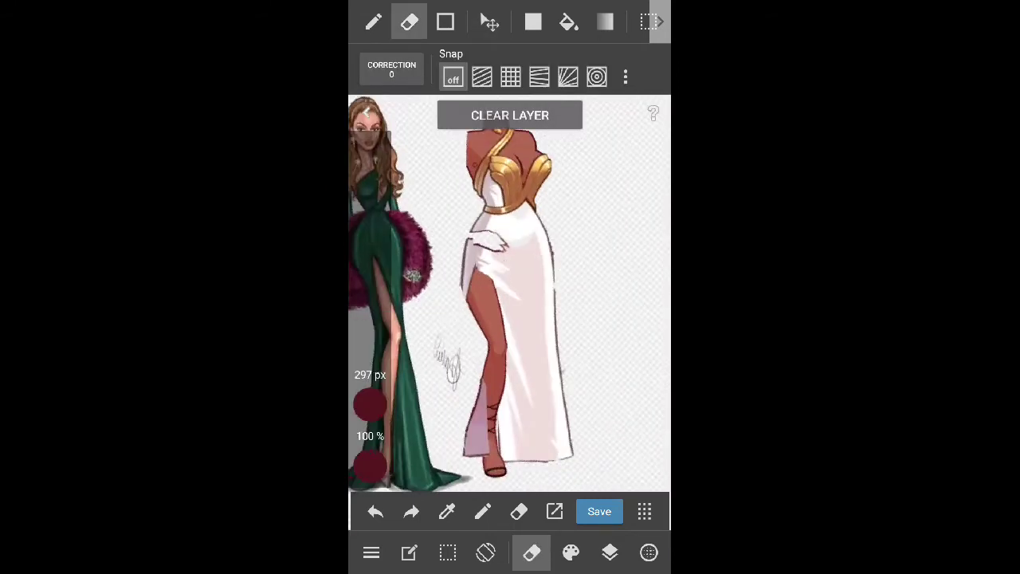
scroll(510, 294, down, 2)
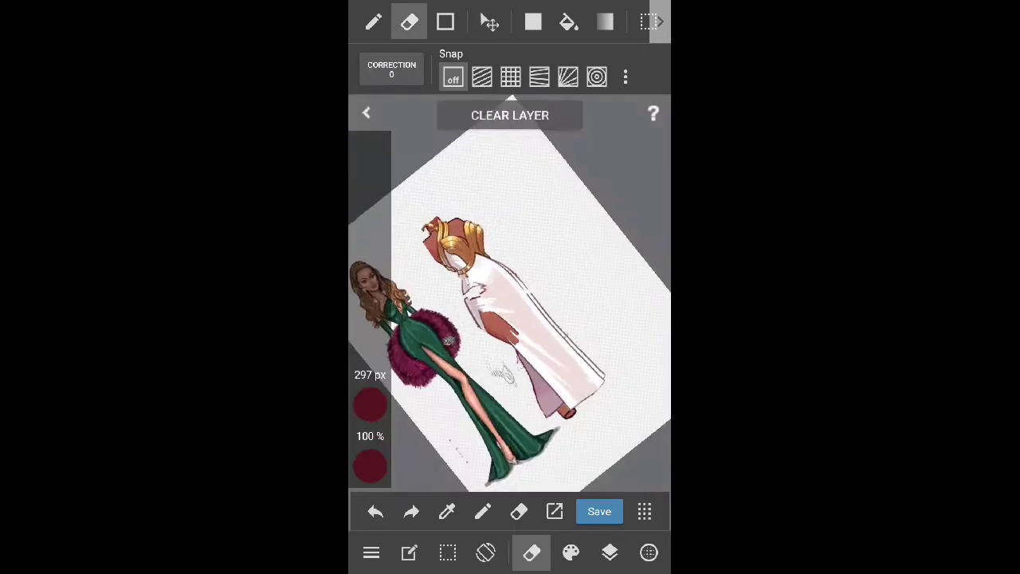
scroll(510, 294, up, 3)
scroll(510, 295, down, 3)
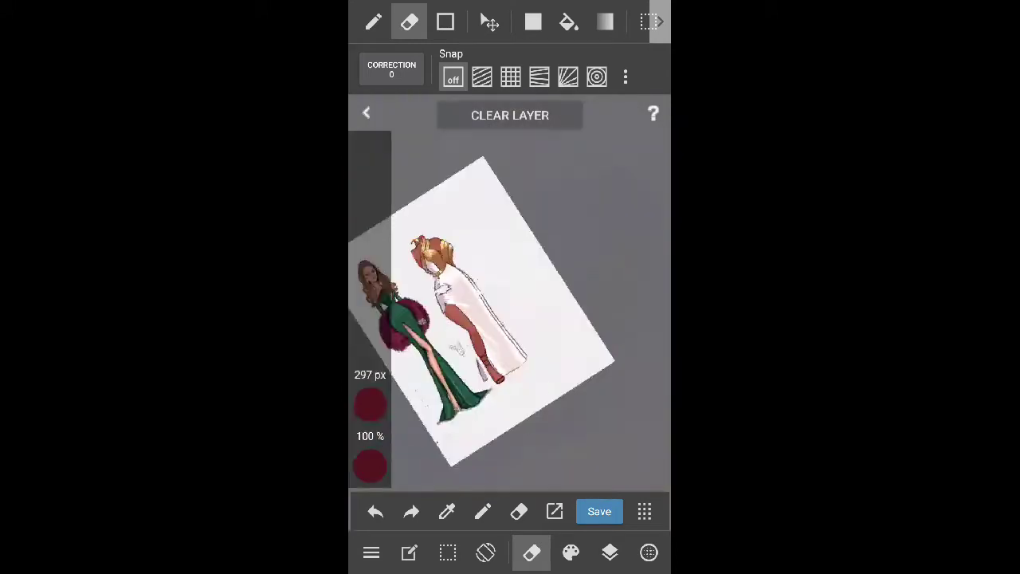
scroll(510, 295, up, 3)
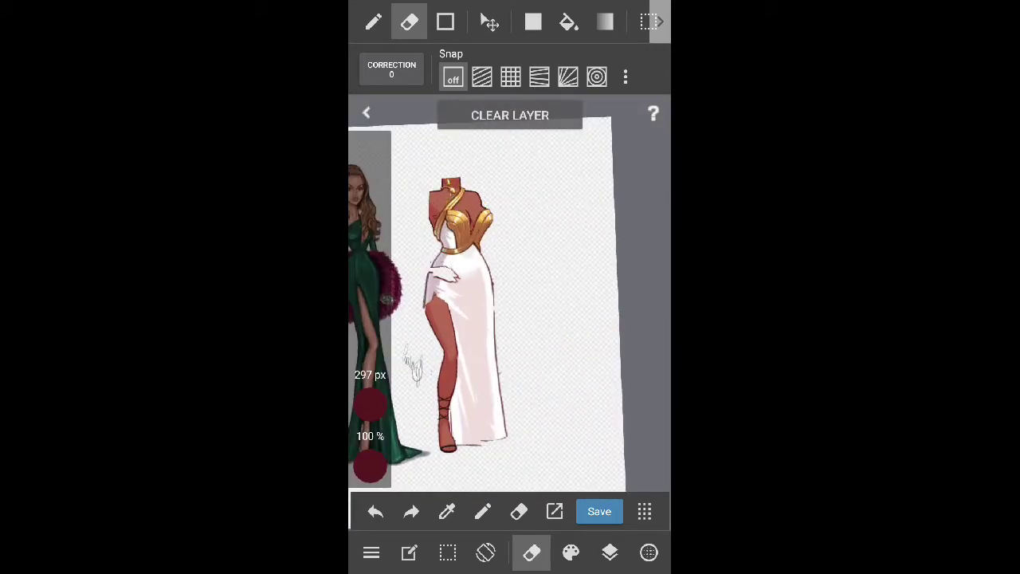
scroll(510, 295, up, 5)
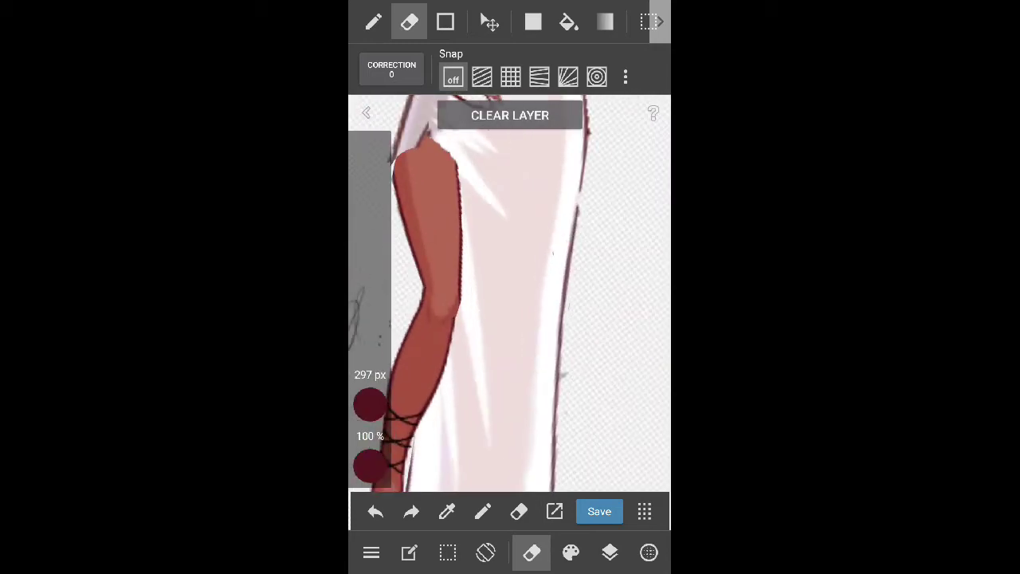
scroll(510, 295, down, 2)
scroll(510, 295, up, 2)
scroll(510, 295, down, 3)
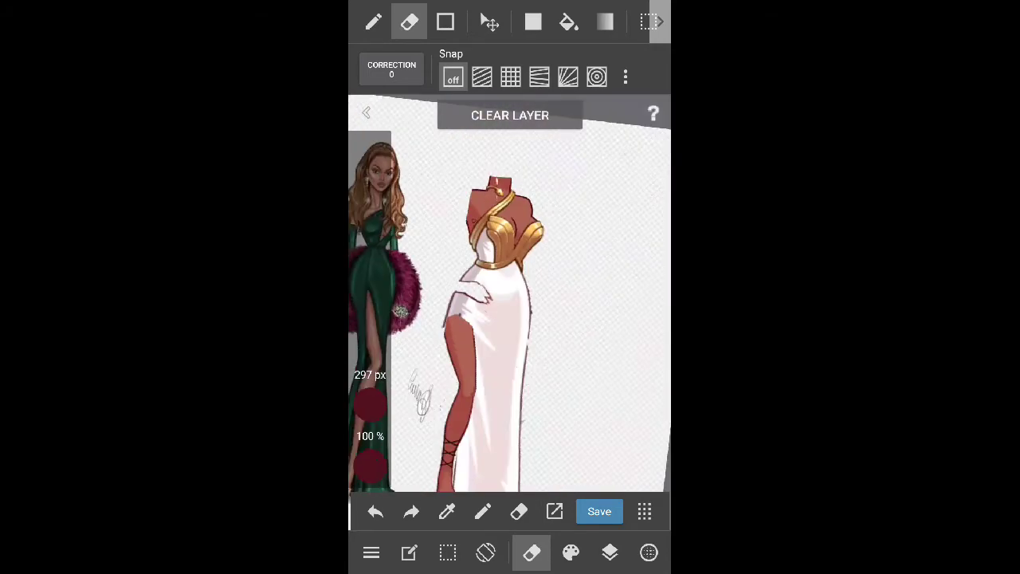
scroll(510, 295, down, 2)
scroll(510, 295, up, 2)
click(610, 553)
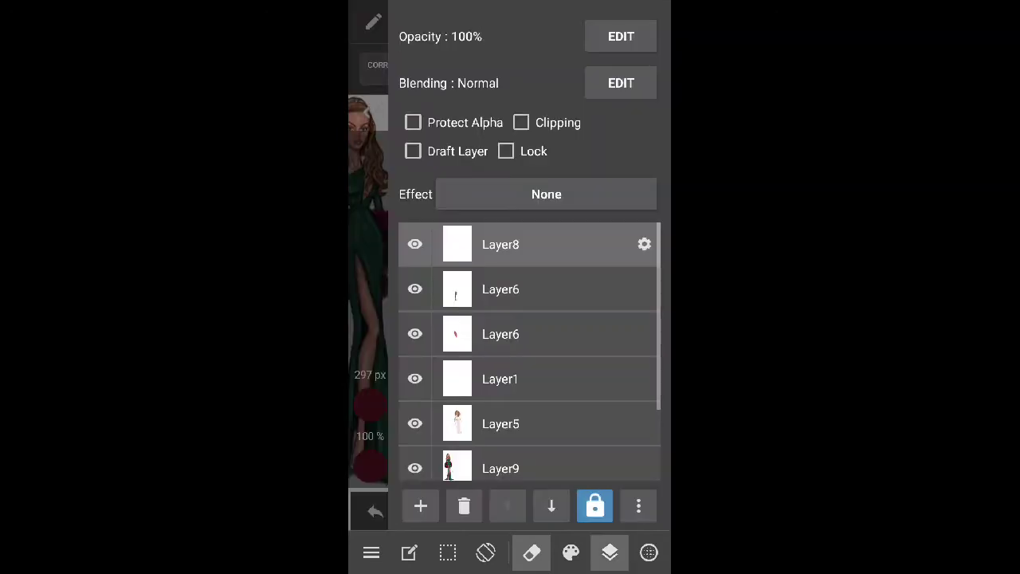
Select the pen and delete Layer9, the green-gowned reference figure
click(532, 552)
scroll(510, 295, up, 2)
scroll(510, 294, up, 2)
click(610, 552)
click(500, 370)
click(464, 506)
click(590, 346)
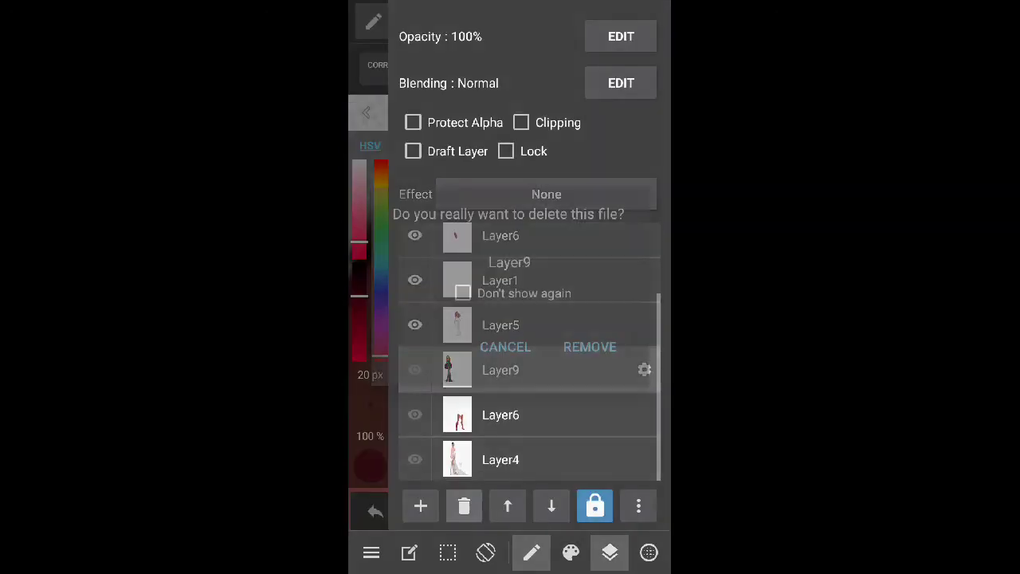
Delete Layer4 and send Layer1 to the bottom of the stack
click(500, 459)
click(463, 506)
click(590, 346)
click(500, 369)
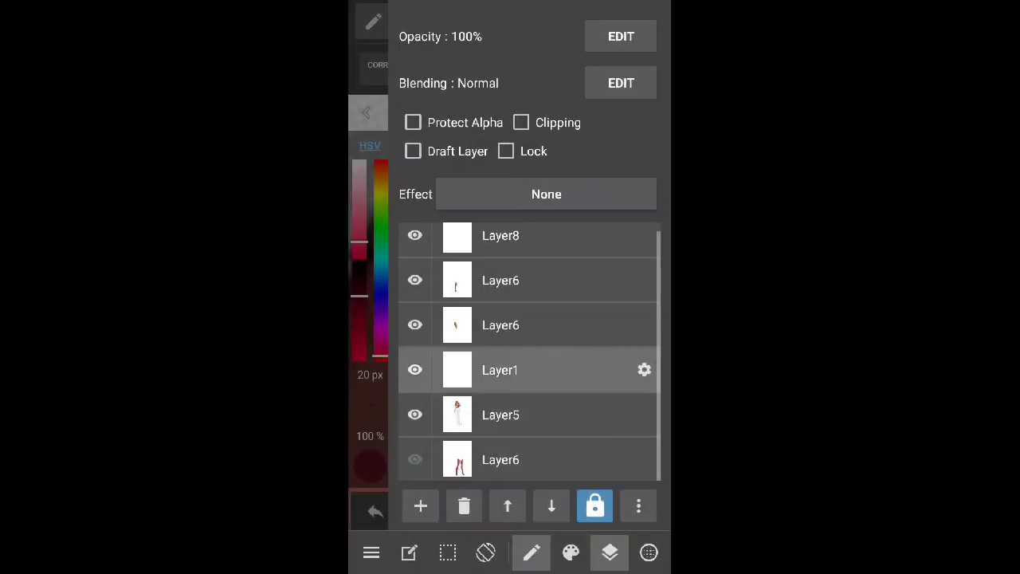
click(550, 506)
click(550, 506)
click(609, 552)
click(570, 552)
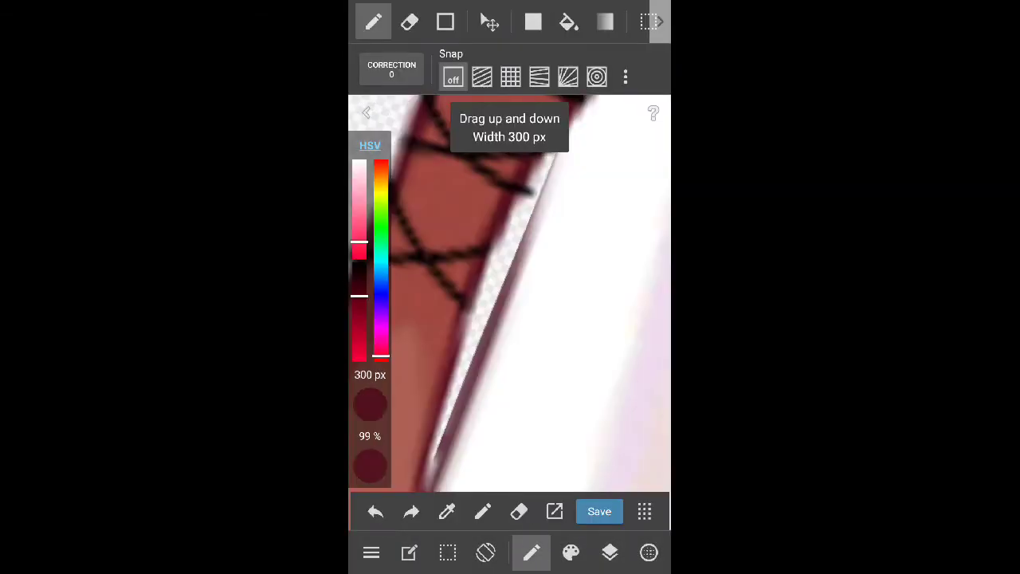
Check the layer order so the black backdrop goes on the bottom Layer1
scroll(510, 286, down, 5)
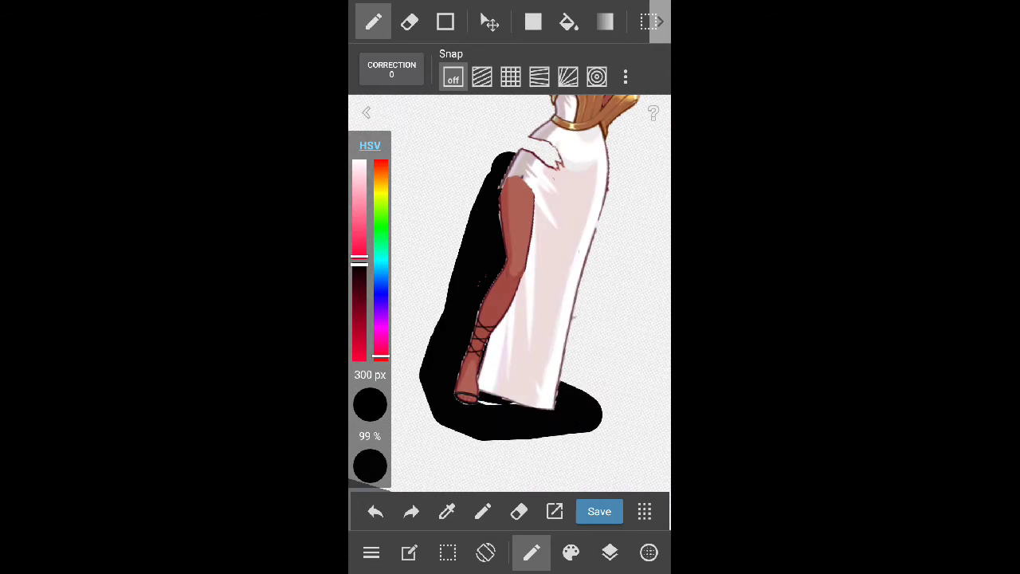
scroll(510, 287, down, 5)
scroll(510, 287, down, 3)
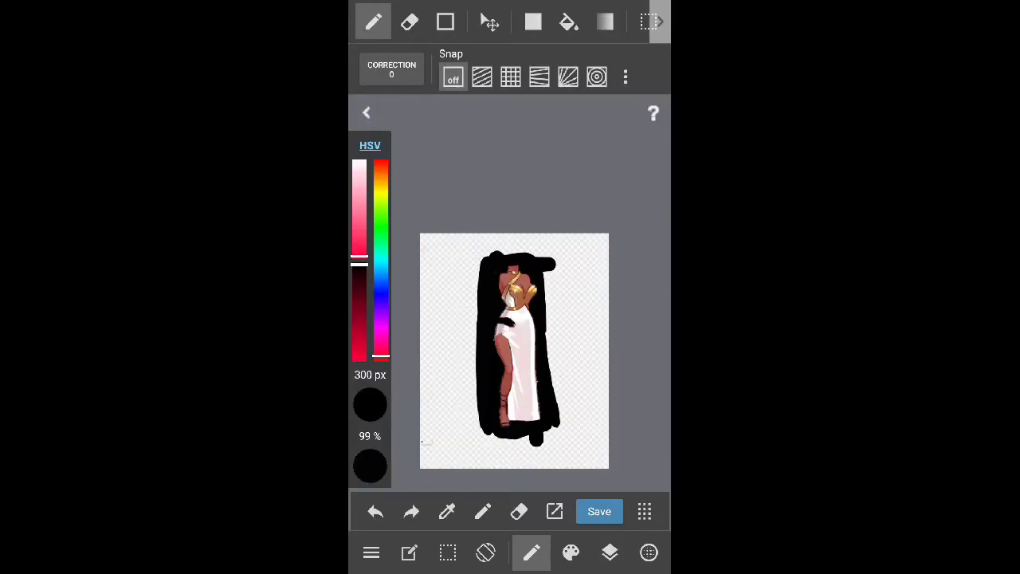
click(610, 552)
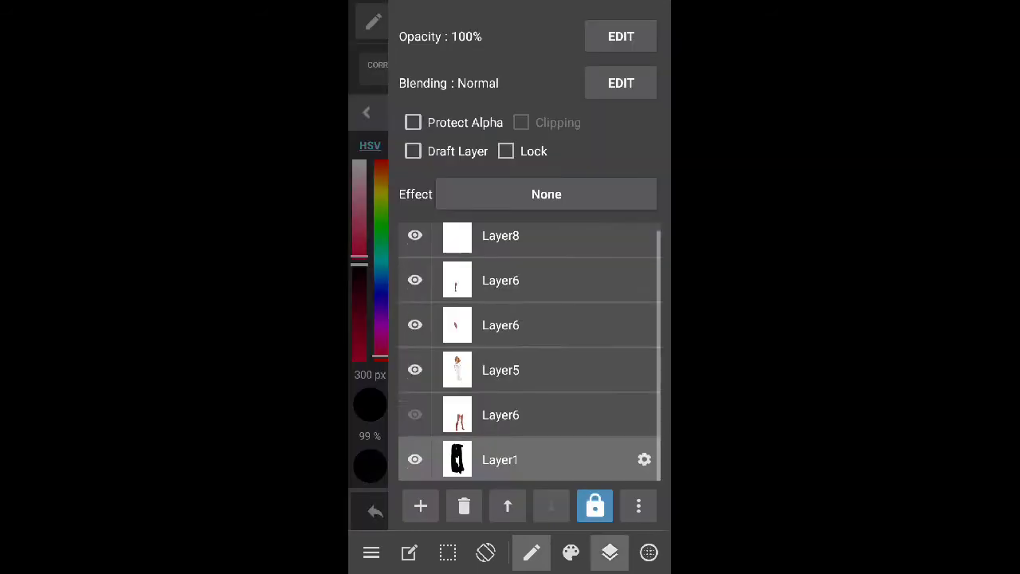
scroll(509, 287, up, 5)
scroll(510, 287, up, 3)
click(609, 553)
scroll(510, 287, down, 5)
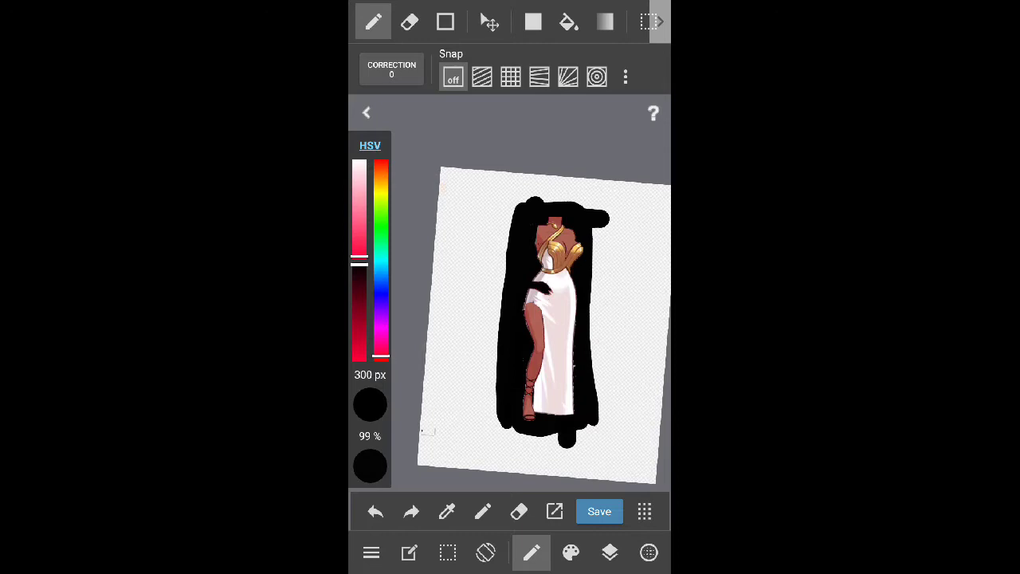
Switch the brush to the 15 px Pencil
click(570, 552)
click(421, 296)
click(571, 552)
scroll(510, 287, up, 5)
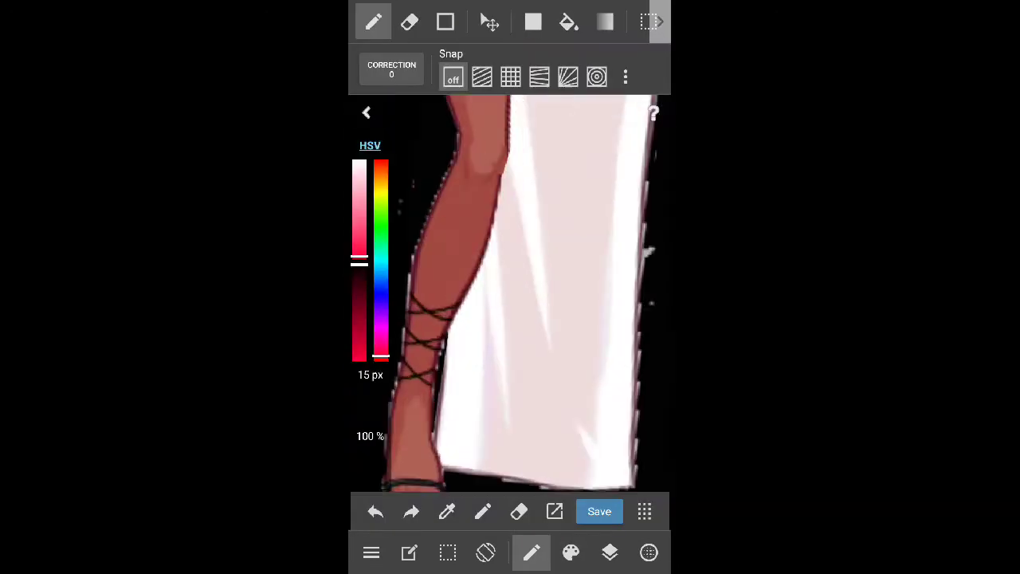
Sample the maroon outline colour from the drawing and bring the dress edge into view
scroll(510, 287, up, 3)
click(446, 511)
click(446, 433)
scroll(510, 287, down, 5)
drag(510, 239, 510, 359)
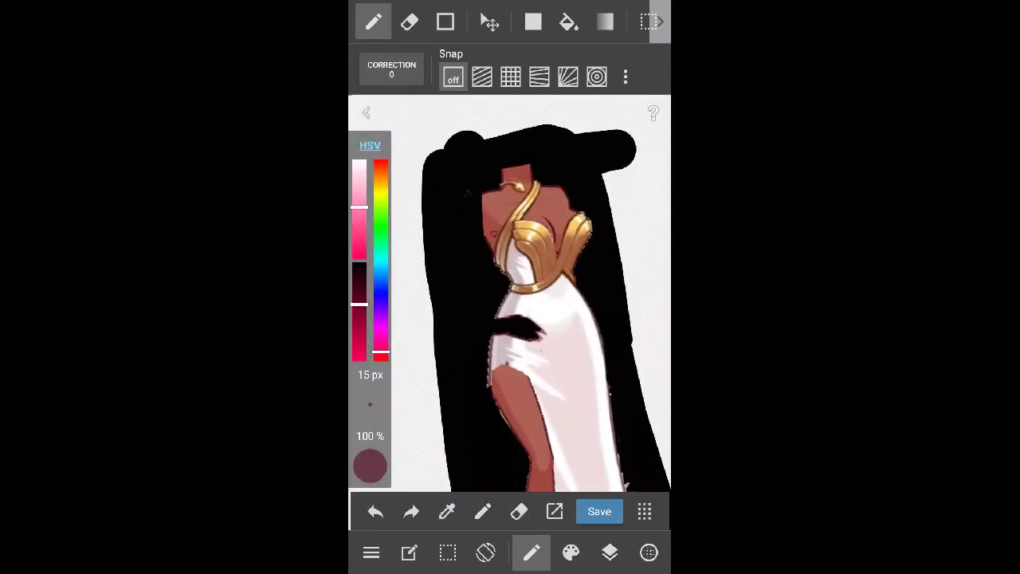
scroll(509, 286, up, 5)
scroll(510, 287, down, 3)
scroll(510, 287, up, 5)
drag(510, 239, 510, 319)
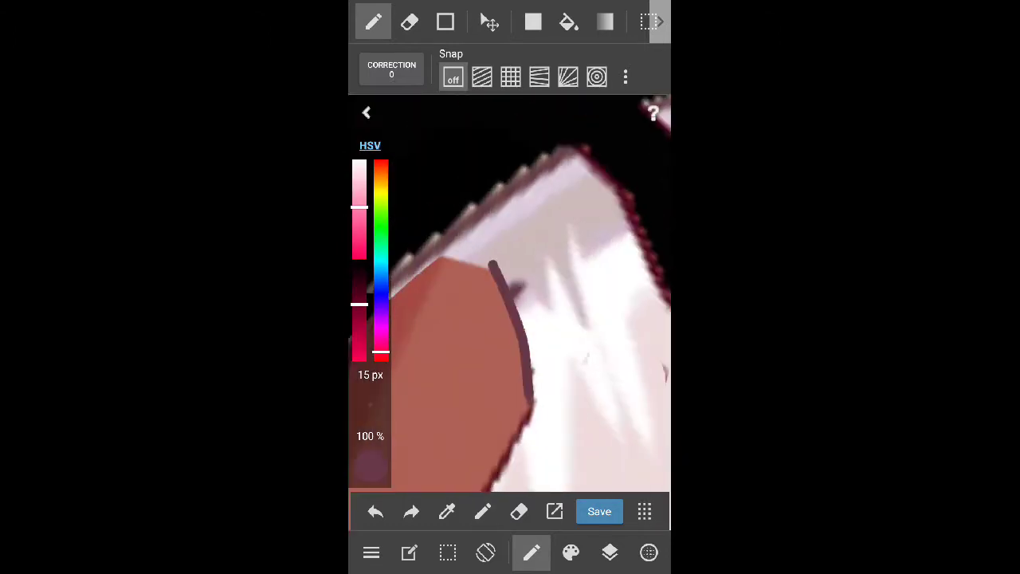
Set the brush to 20 px and lay an adjustable Curve figure along the dress edge
drag(370, 414, 370, 402)
scroll(509, 287, down, 3)
drag(510, 239, 510, 335)
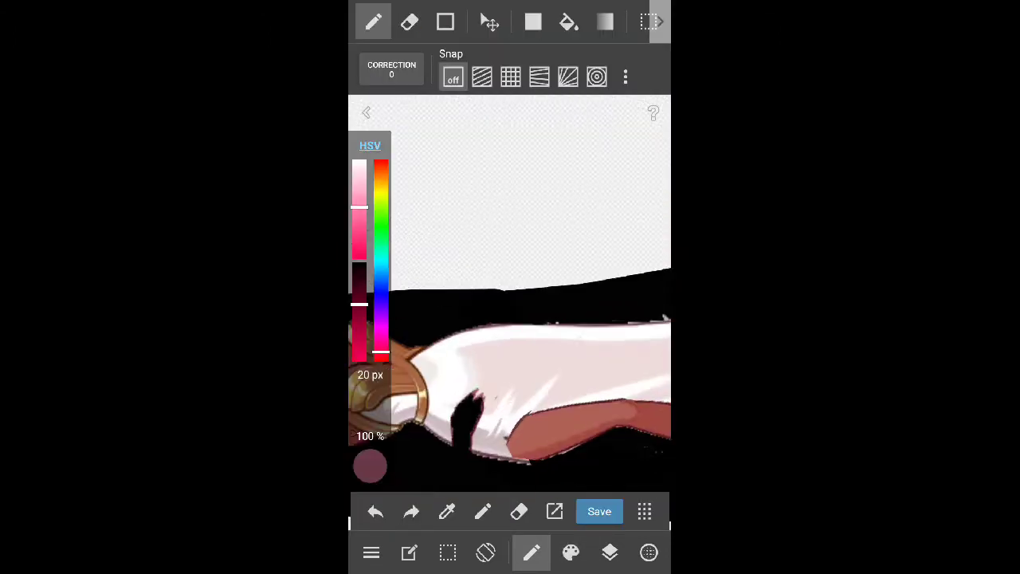
scroll(510, 287, up, 5)
click(446, 22)
click(445, 70)
drag(478, 292, 478, 433)
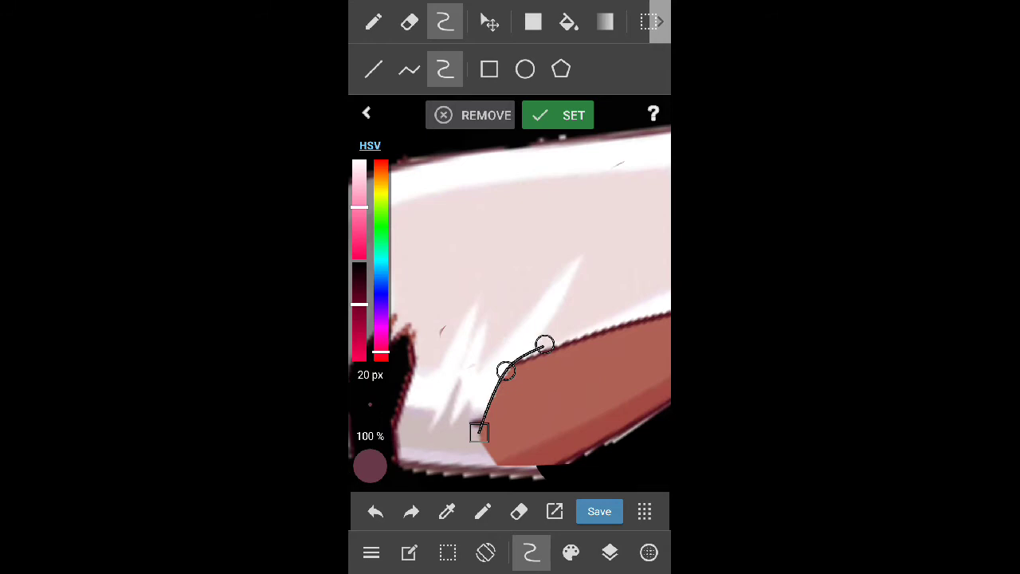
drag(414, 199, 596, 353)
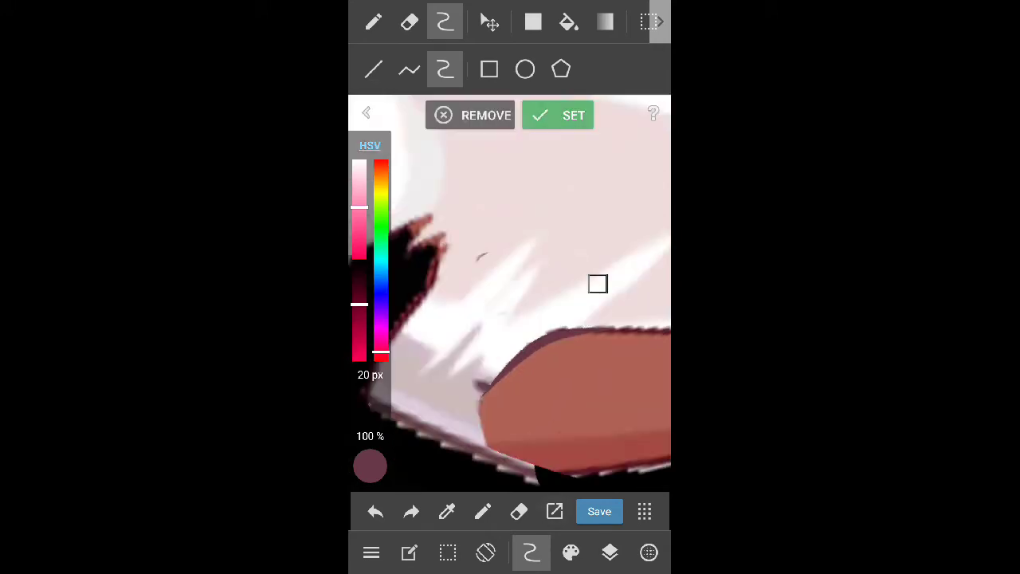
drag(484, 359, 534, 393)
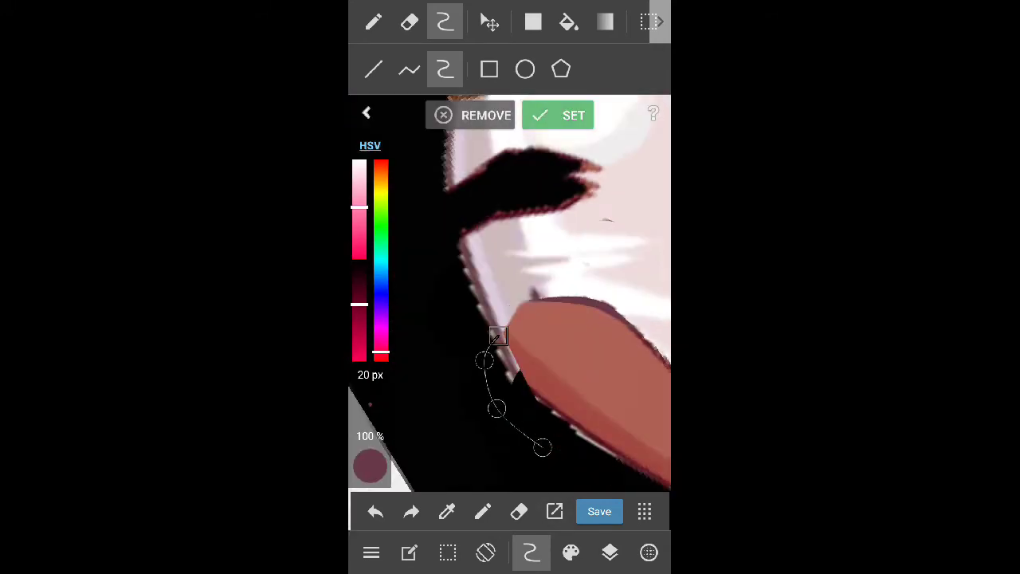
scroll(510, 287, up, 3)
Thicken the arm's outline where it meets the dress with a 9 px freehand pen line
click(374, 22)
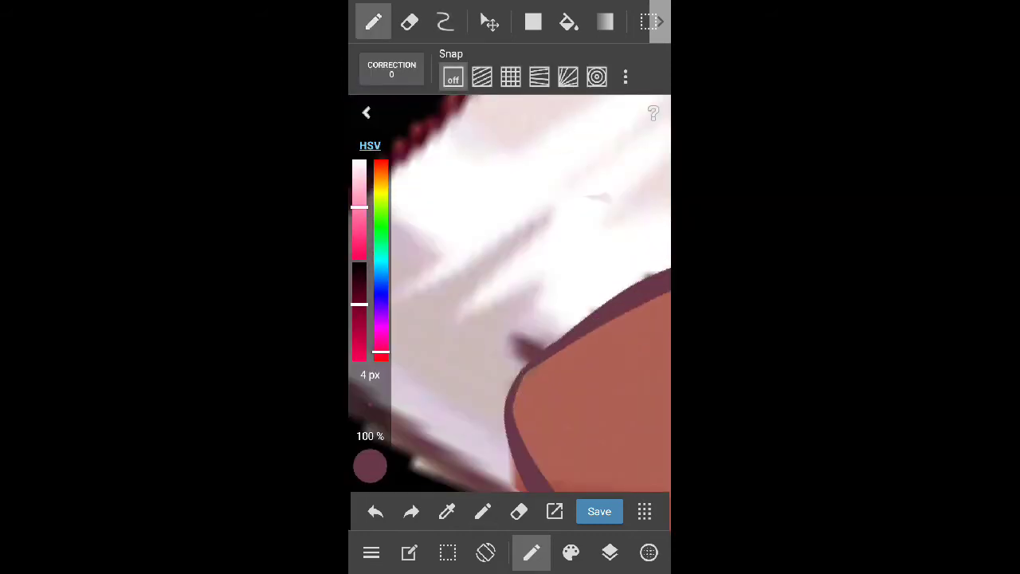
drag(558, 334, 526, 239)
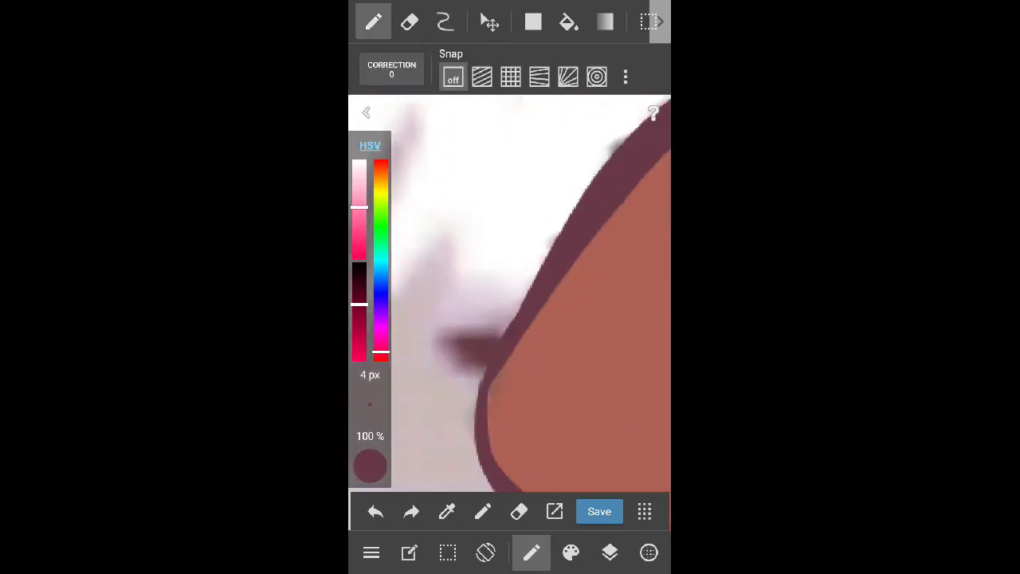
drag(501, 334, 478, 442)
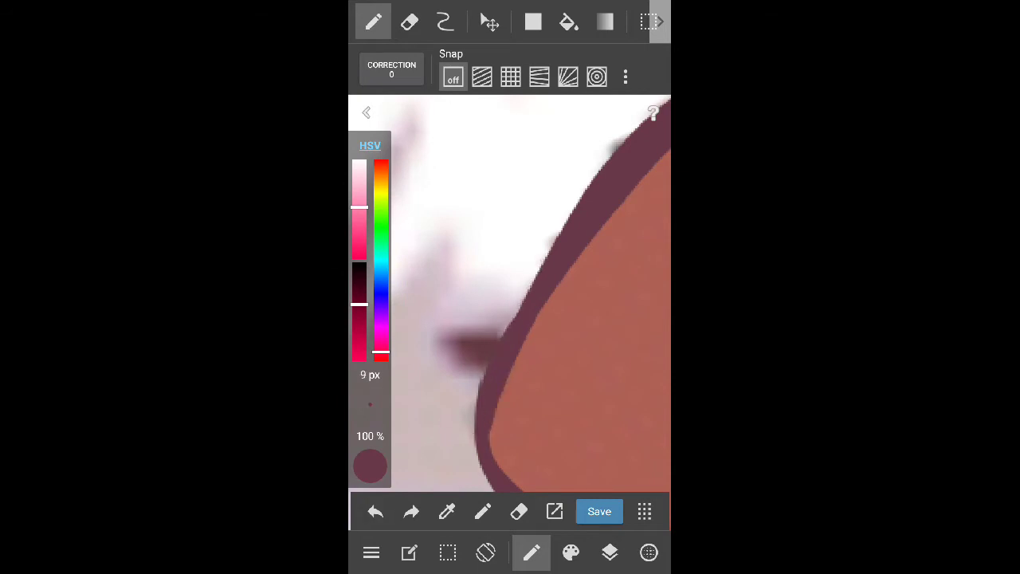
scroll(510, 287, down, 3)
scroll(510, 287, up, 5)
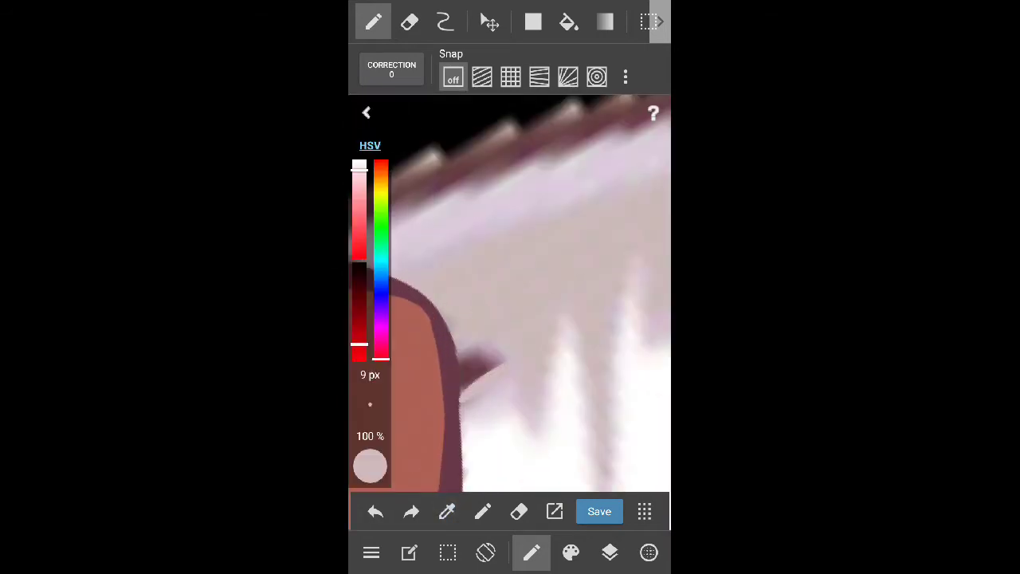
drag(494, 334, 541, 286)
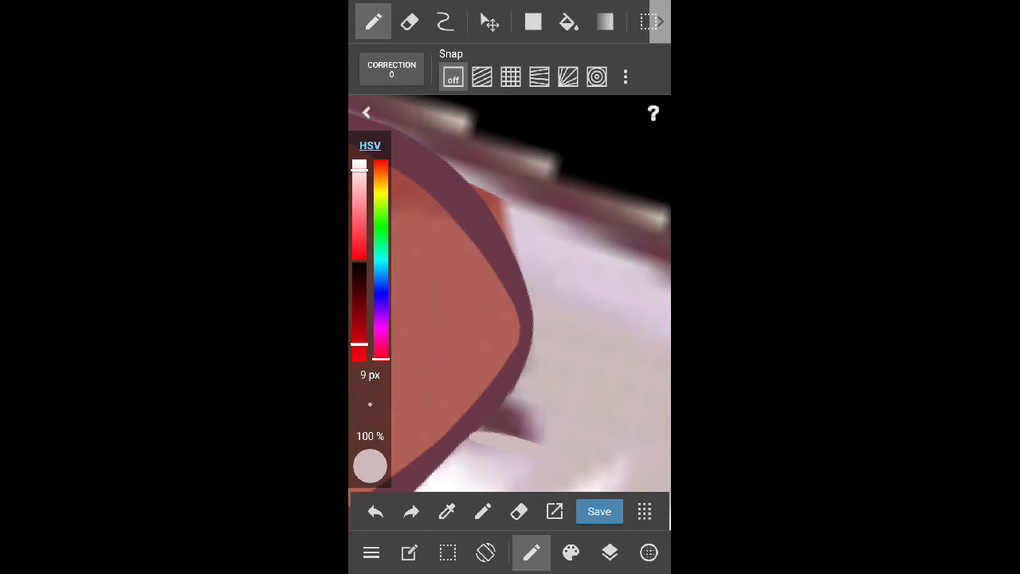
drag(509, 318, 542, 271)
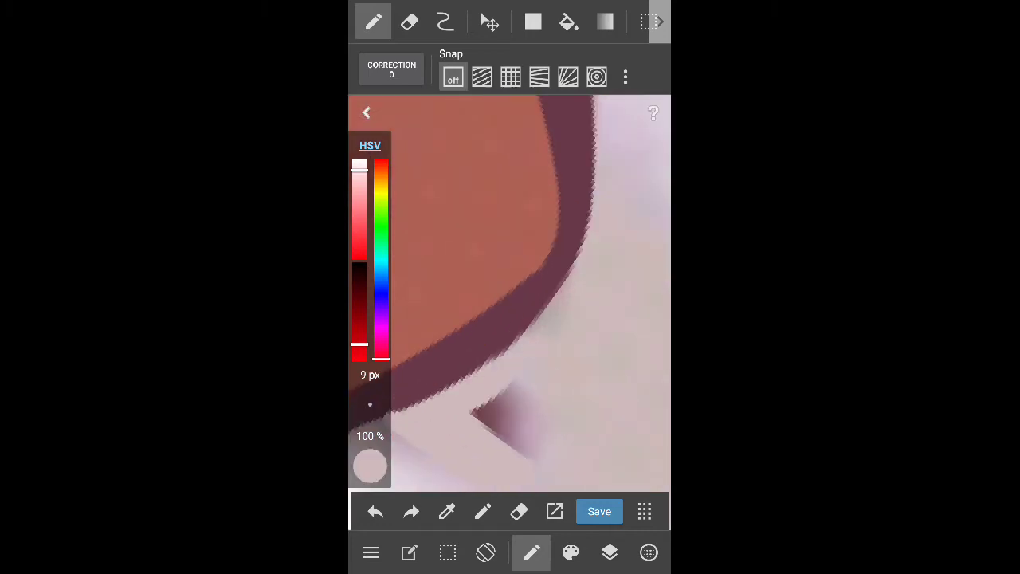
drag(510, 335, 526, 255)
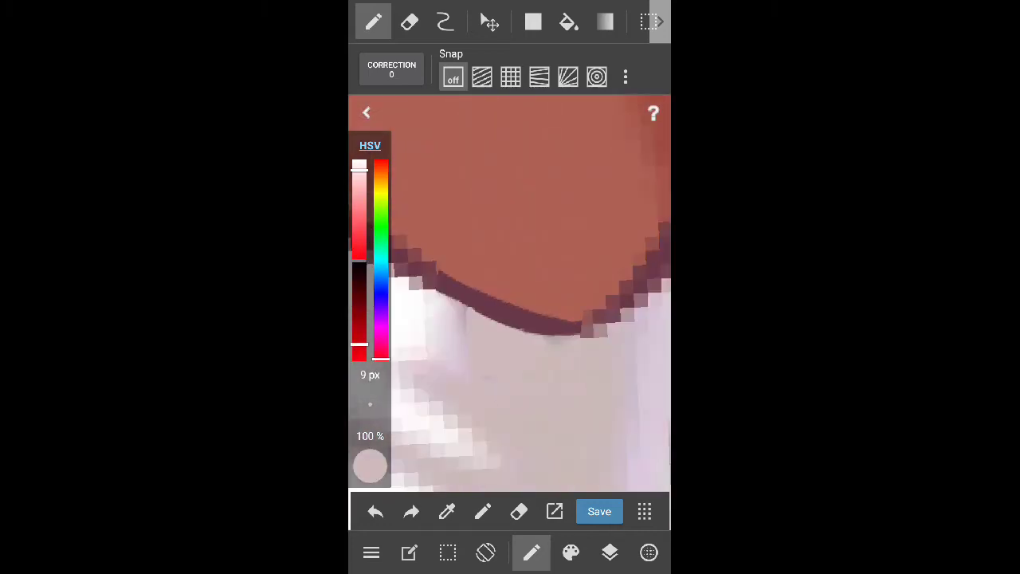
drag(510, 319, 542, 271)
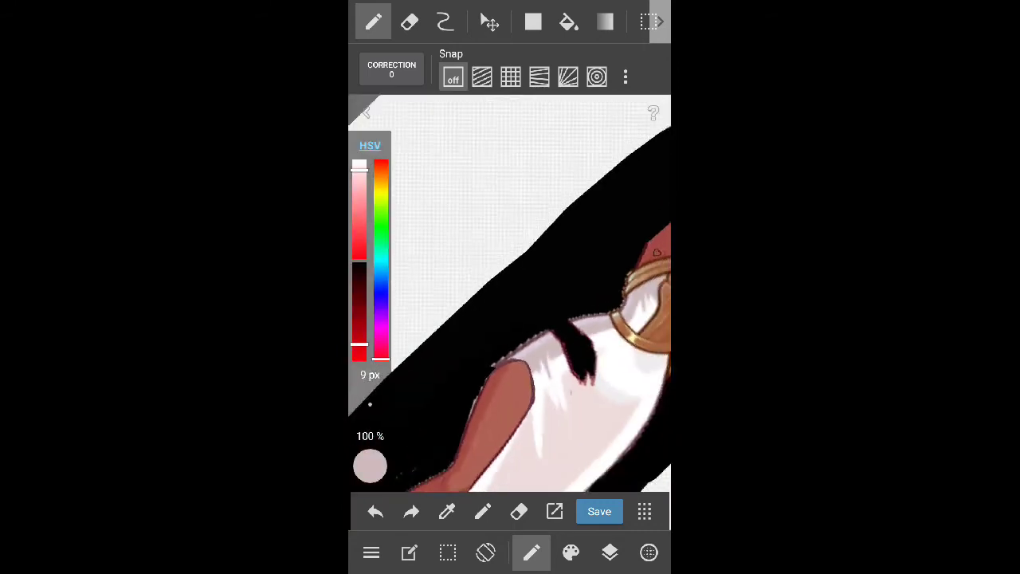
Choose the Airbrush at 13 px and bring the arm-dress area into view
click(571, 552)
scroll(505, 399, down, 5)
click(470, 363)
click(571, 552)
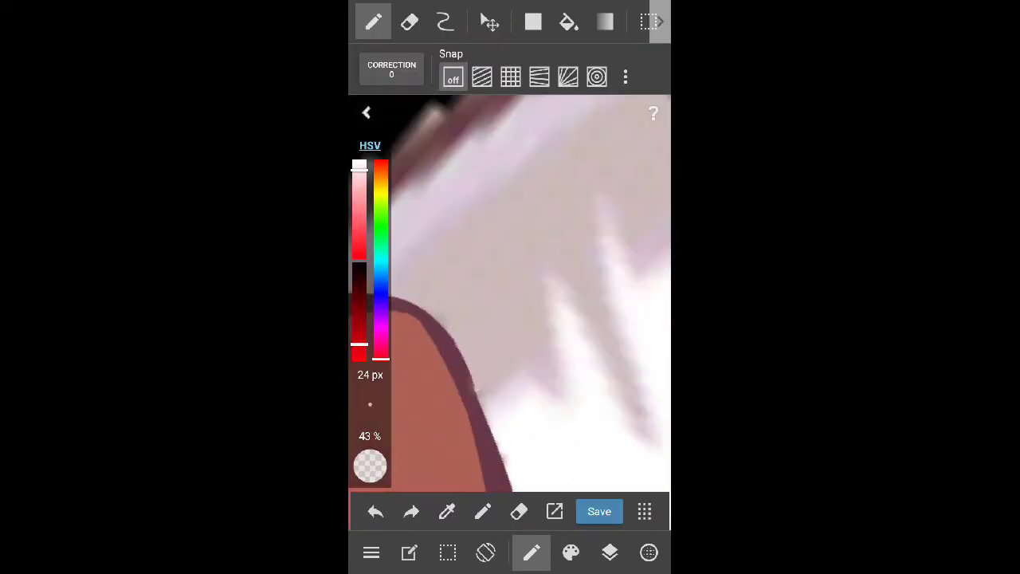
drag(370, 375, 369, 399)
mouse_move(510, 319)
mouse_down()
mouse_move(478, 303)
mouse_move(526, 263)
mouse_move(534, 239)
mouse_up()
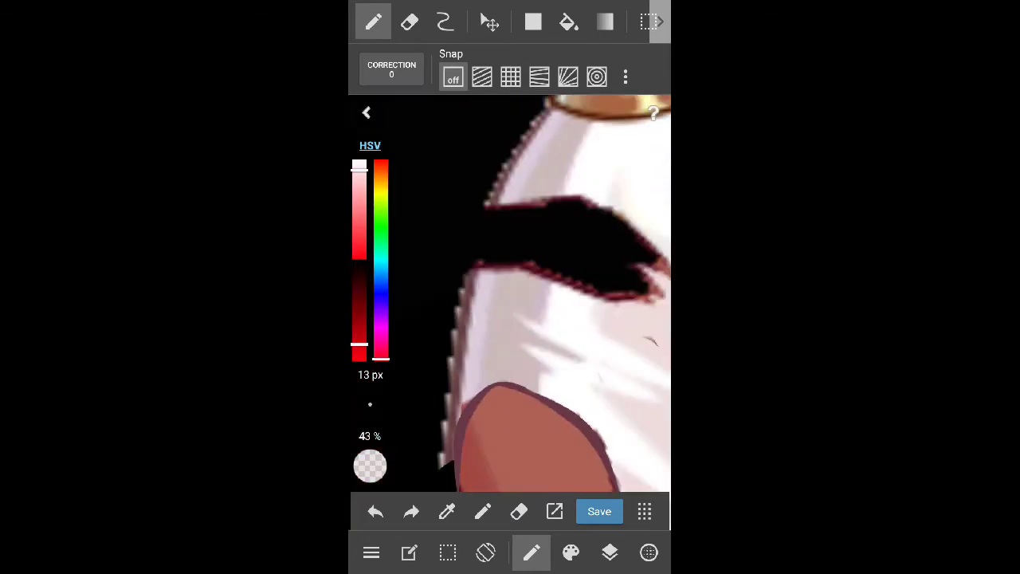
Paint white over the black gaps in the gown with a 61 px airbrush, undoing one stroke
drag(542, 335, 478, 223)
drag(510, 303, 478, 239)
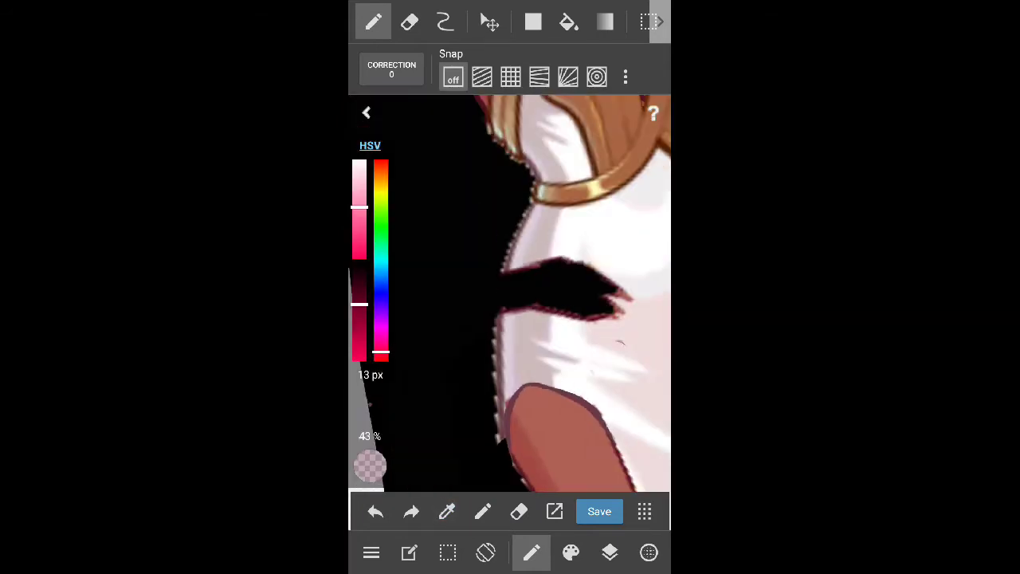
mouse_move(510, 302)
mouse_down()
mouse_move(542, 335)
mouse_move(474, 394)
mouse_up()
drag(370, 375, 370, 343)
drag(488, 294, 472, 391)
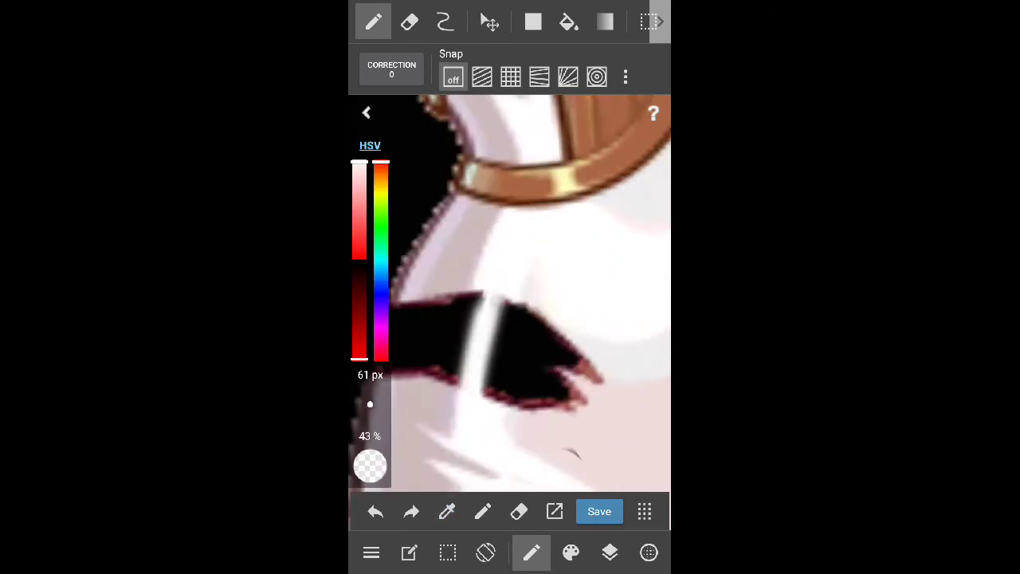
drag(514, 295, 530, 414)
drag(422, 319, 447, 430)
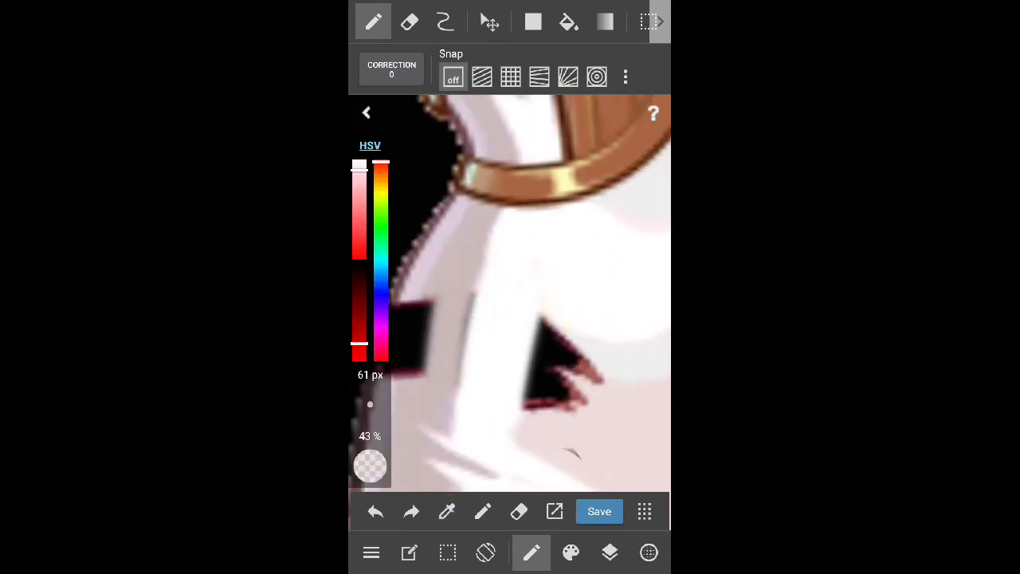
click(375, 511)
drag(458, 243, 455, 406)
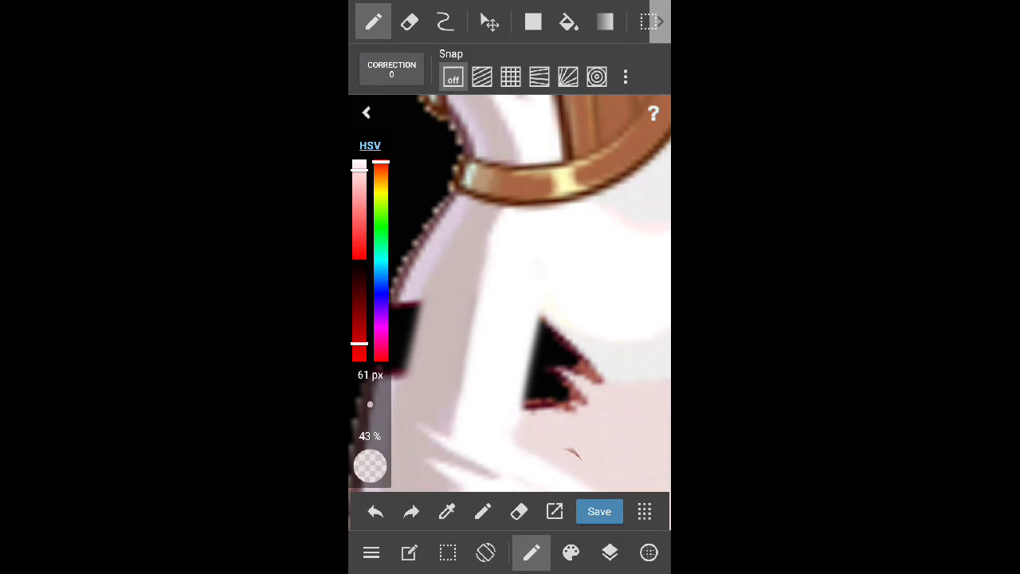
Set the airbrush to 67 px at 37% opacity, erase mistakes, and paint a white band across the gap
scroll(510, 295, down, 3)
click(455, 387)
scroll(510, 294, up, 3)
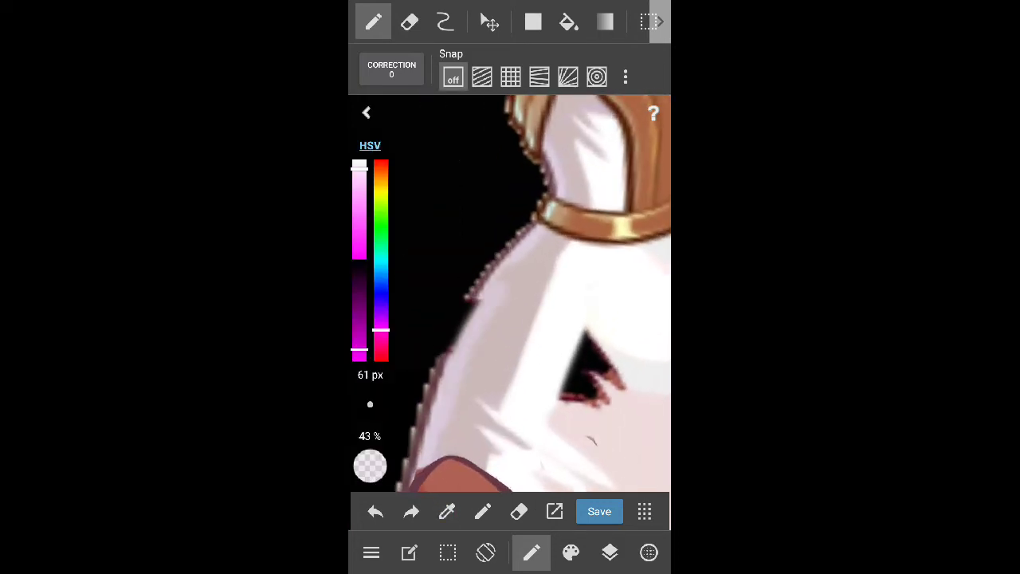
drag(369, 398, 369, 382)
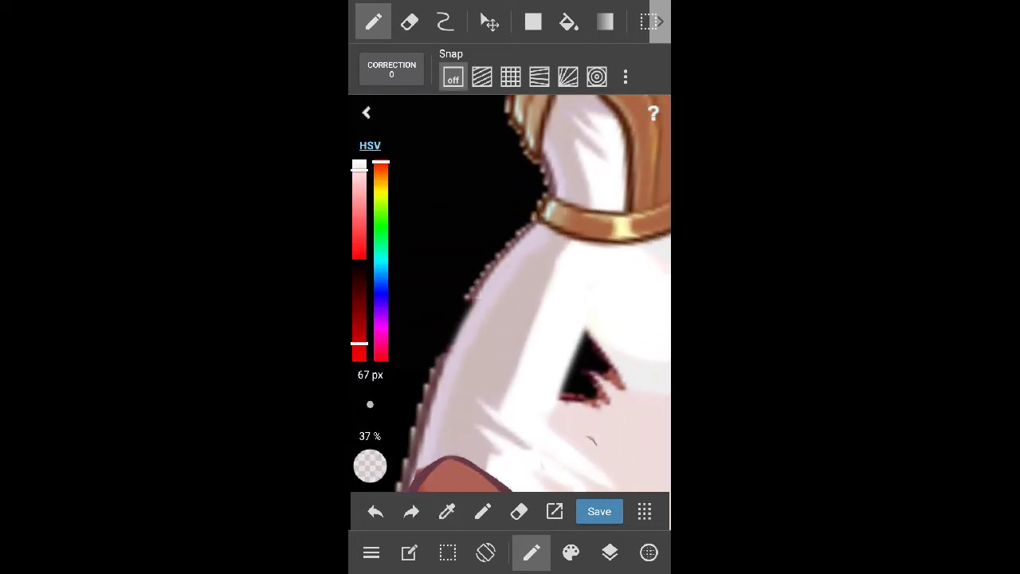
click(409, 22)
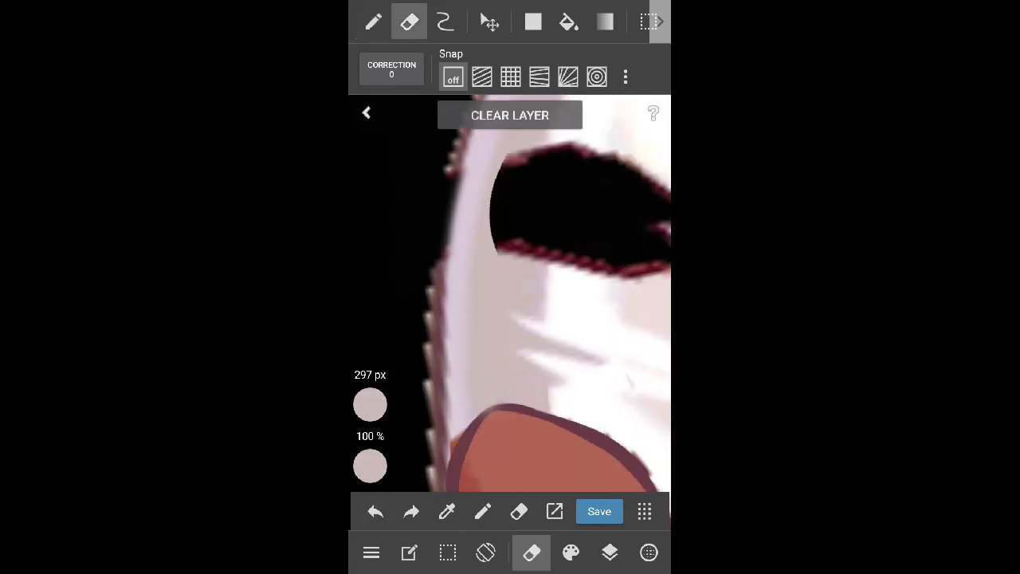
scroll(510, 295, up, 2)
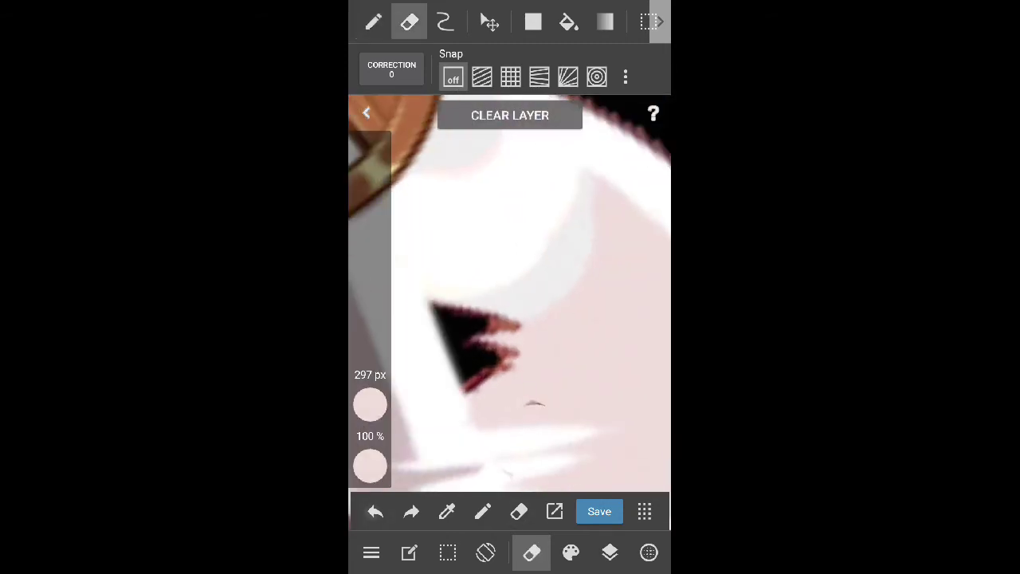
click(374, 22)
drag(429, 346, 522, 336)
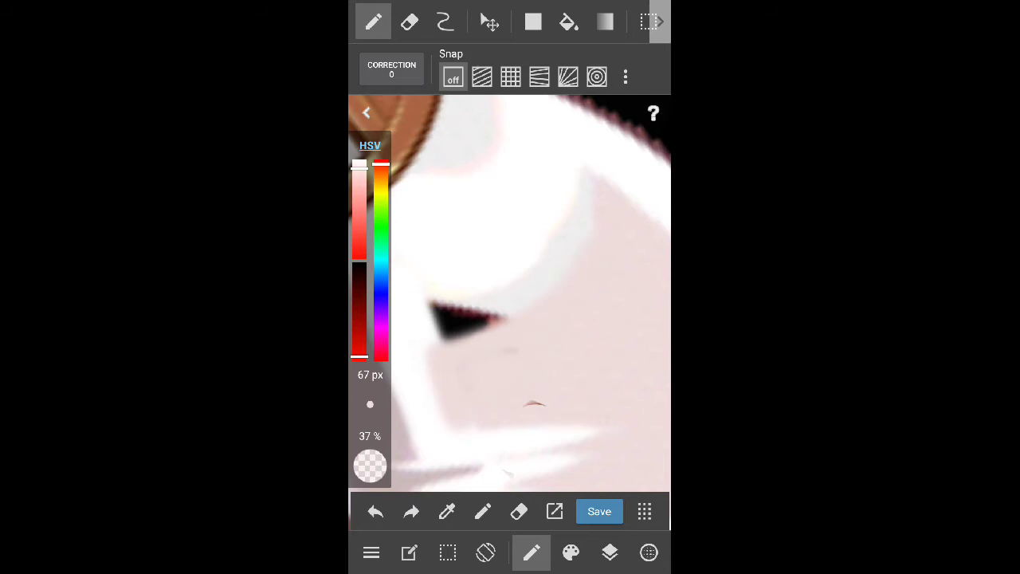
Shift the colour hue toward green and scroll over the gown
scroll(510, 295, down, 3)
scroll(510, 295, up, 3)
click(381, 229)
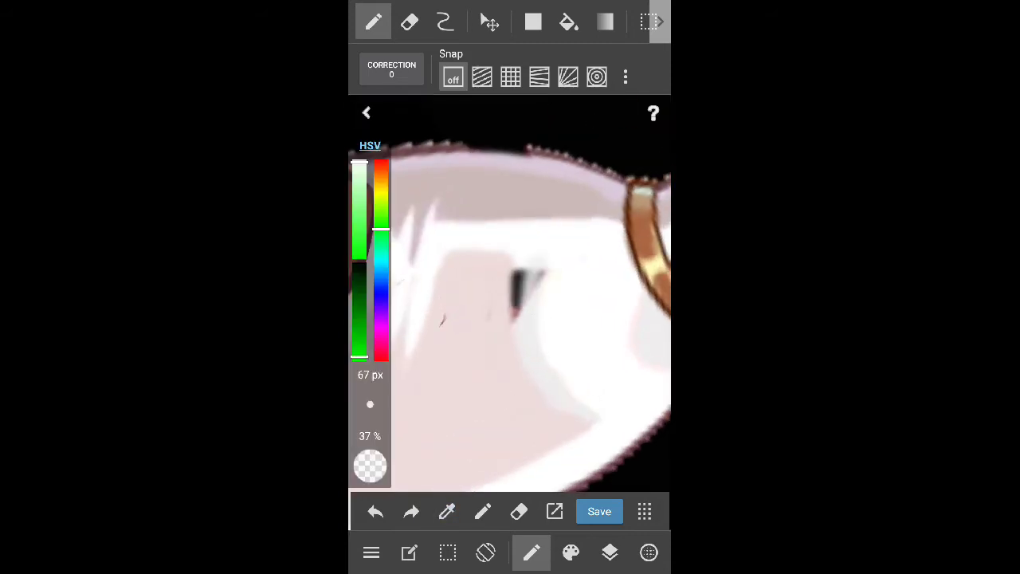
scroll(510, 295, down, 3)
scroll(510, 295, up, 3)
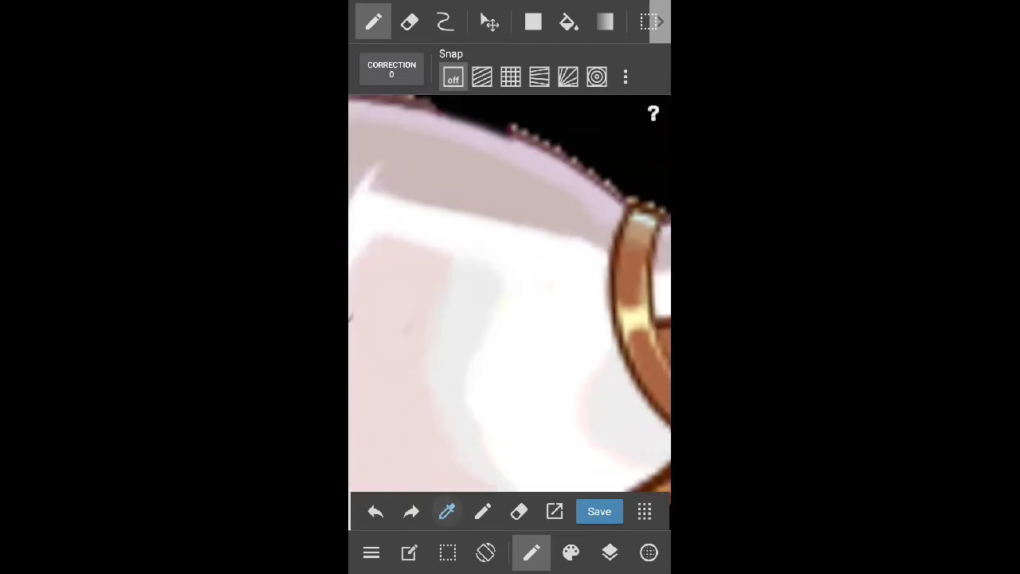
scroll(510, 295, down, 2)
scroll(510, 295, down, 2)
scroll(510, 295, up, 4)
scroll(510, 295, down, 2)
scroll(510, 295, down, 2)
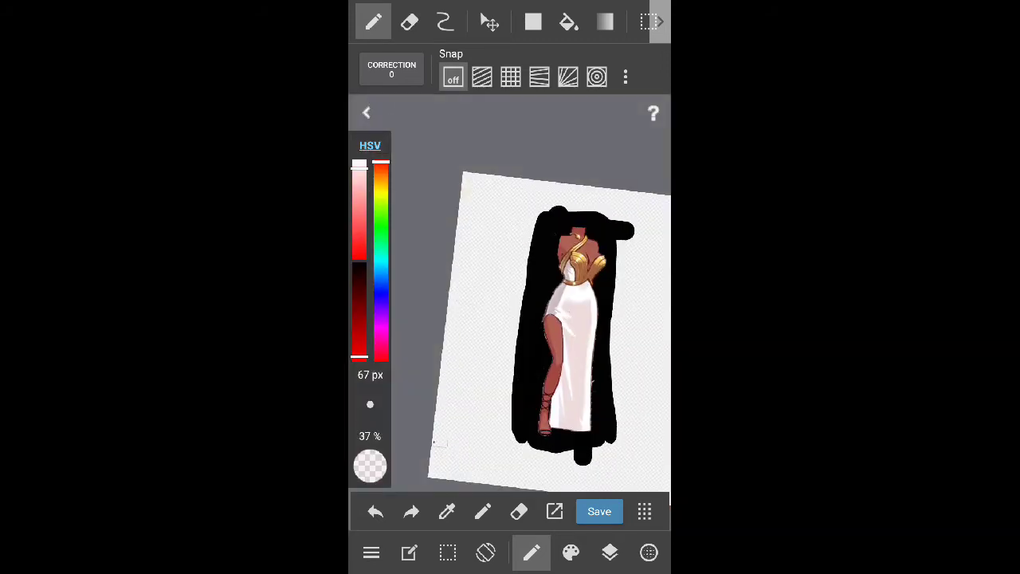
Paint white along the dress edge with the 9 px Pen (Sharp), hiding the colour panel
click(571, 552)
scroll(489, 399, up, 3)
click(489, 362)
scroll(510, 295, up, 3)
scroll(510, 295, up, 2)
scroll(510, 295, up, 2)
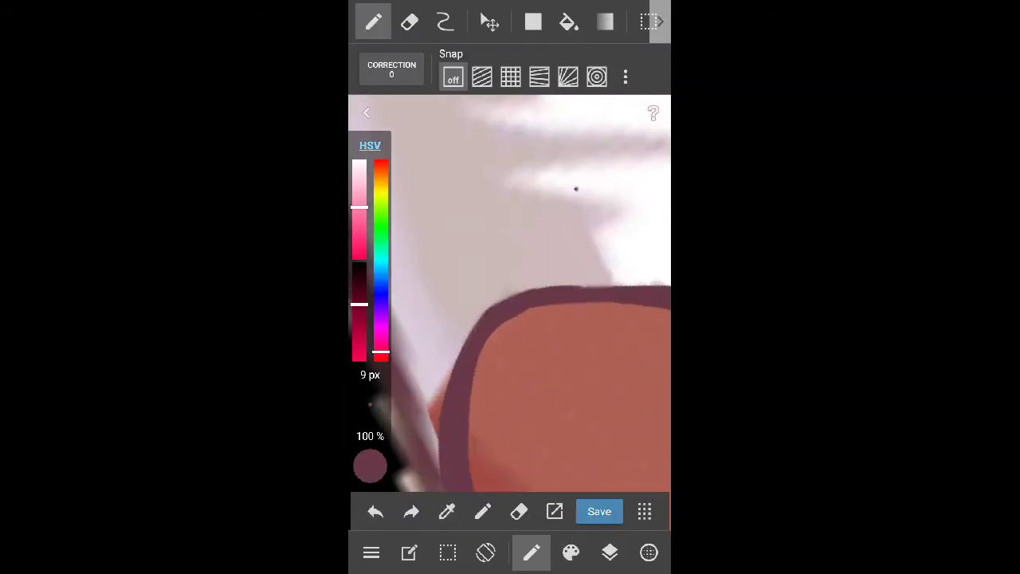
click(366, 113)
drag(526, 99, 410, 466)
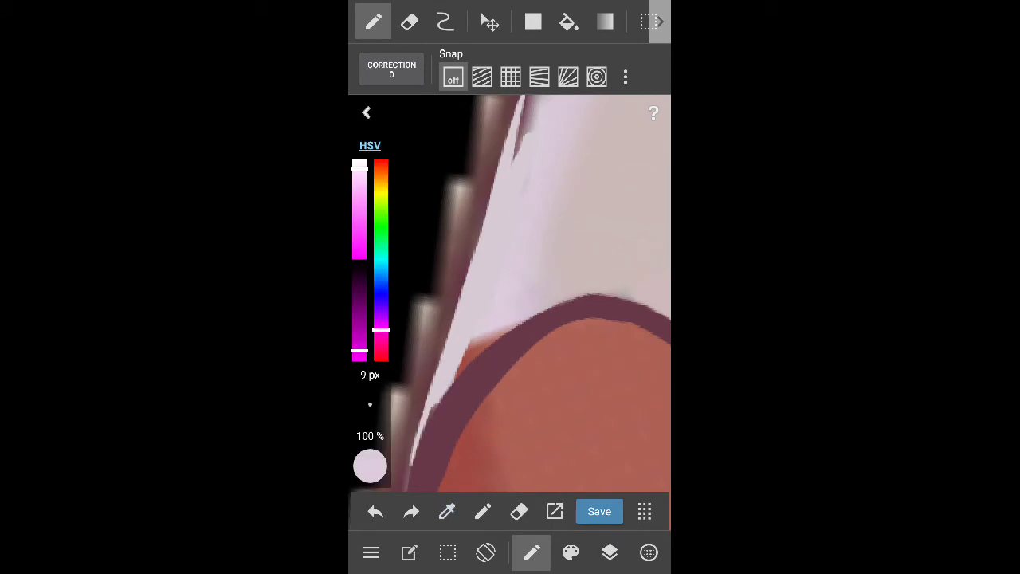
scroll(510, 295, down, 3)
Switch to the Airbrush, sample a colour, and erase with a 161 px eraser
click(571, 552)
click(523, 362)
click(570, 552)
scroll(510, 295, up, 3)
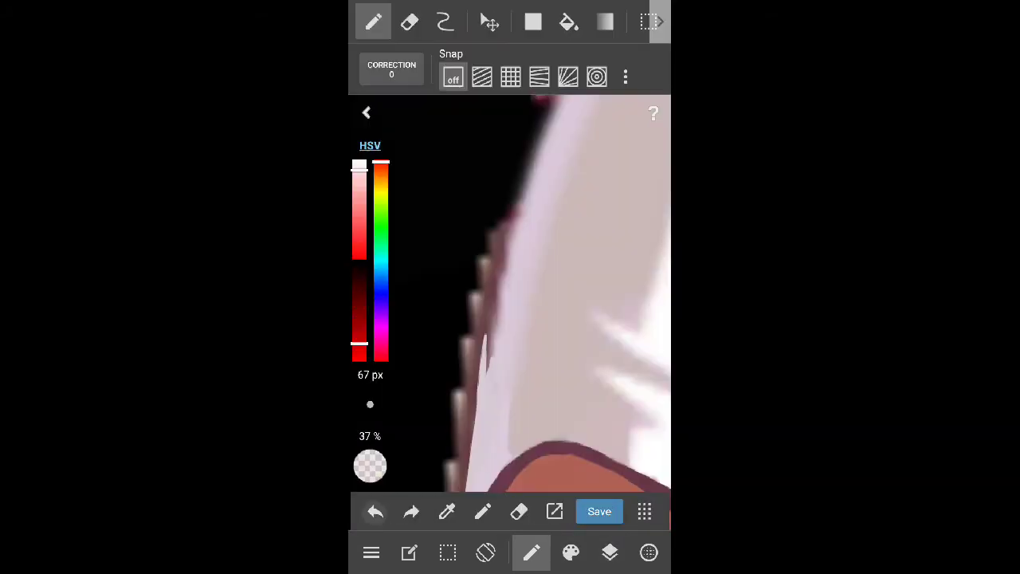
click(609, 552)
click(446, 510)
click(483, 418)
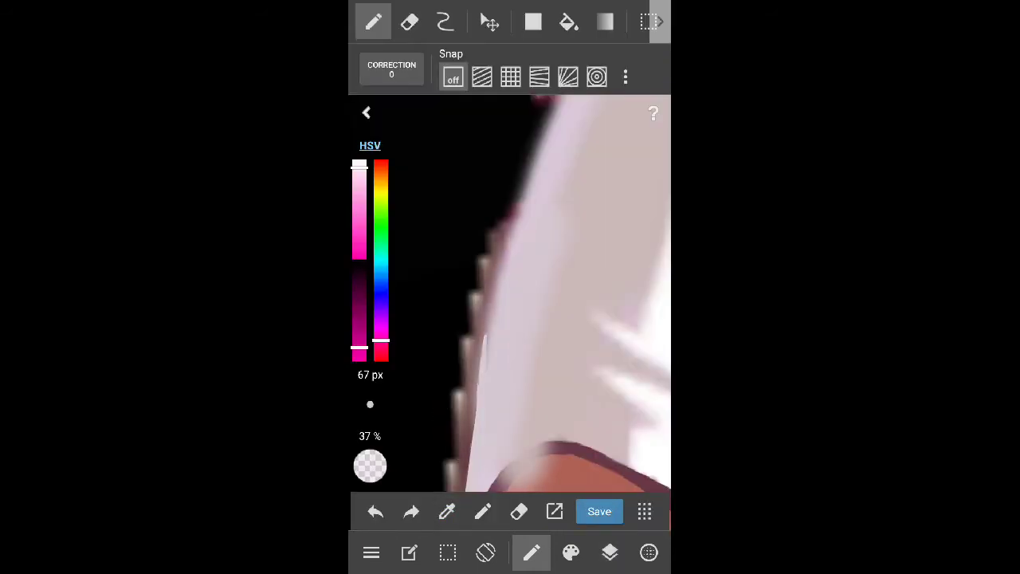
click(408, 22)
drag(369, 405, 369, 454)
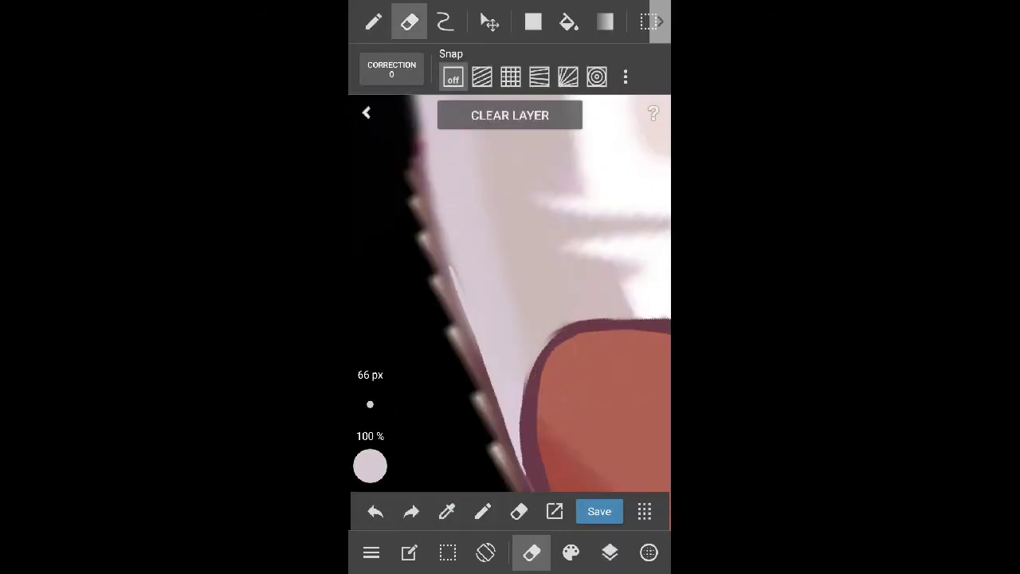
scroll(510, 303, down, 5)
Sample the dark outline colour and start a curved outline along the arm's edge with a bend point
click(609, 552)
scroll(510, 302, up, 5)
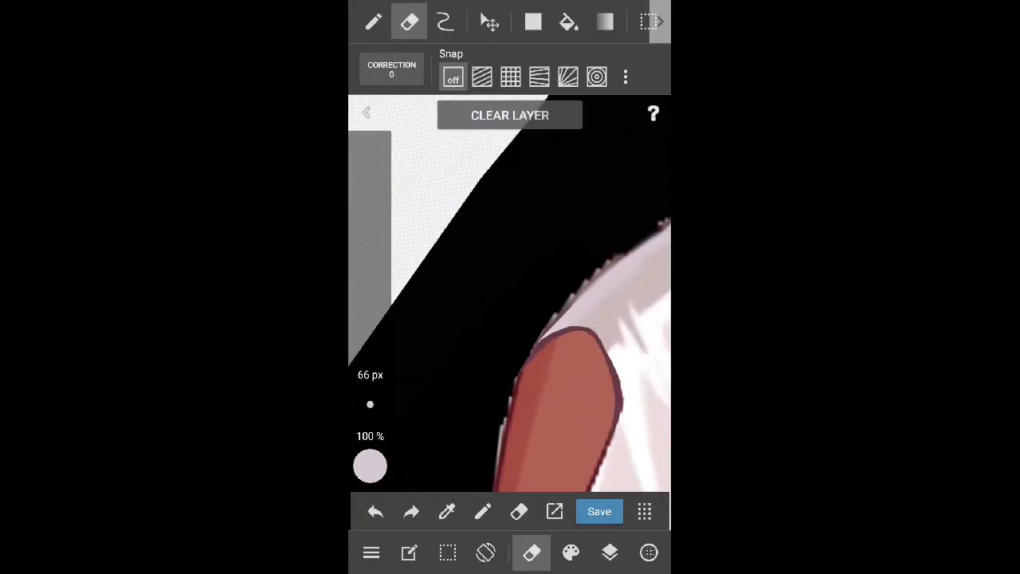
click(374, 22)
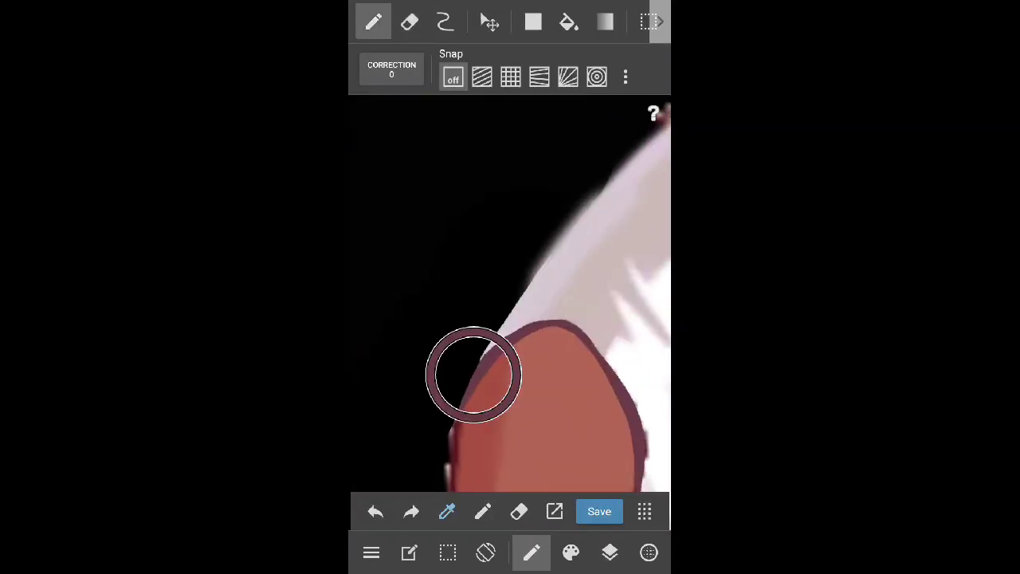
click(570, 552)
click(531, 552)
click(445, 22)
click(451, 422)
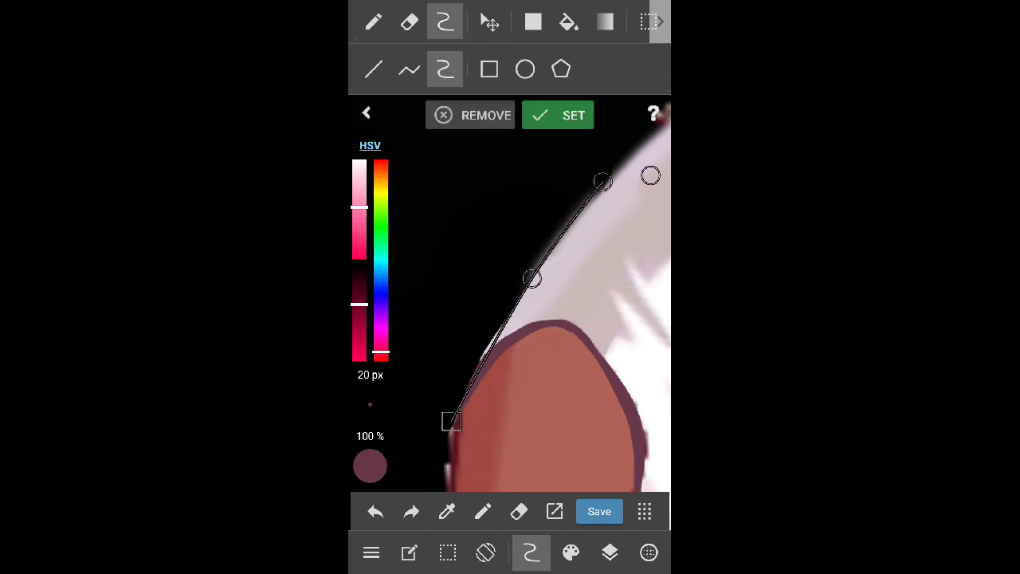
scroll(510, 303, down, 5)
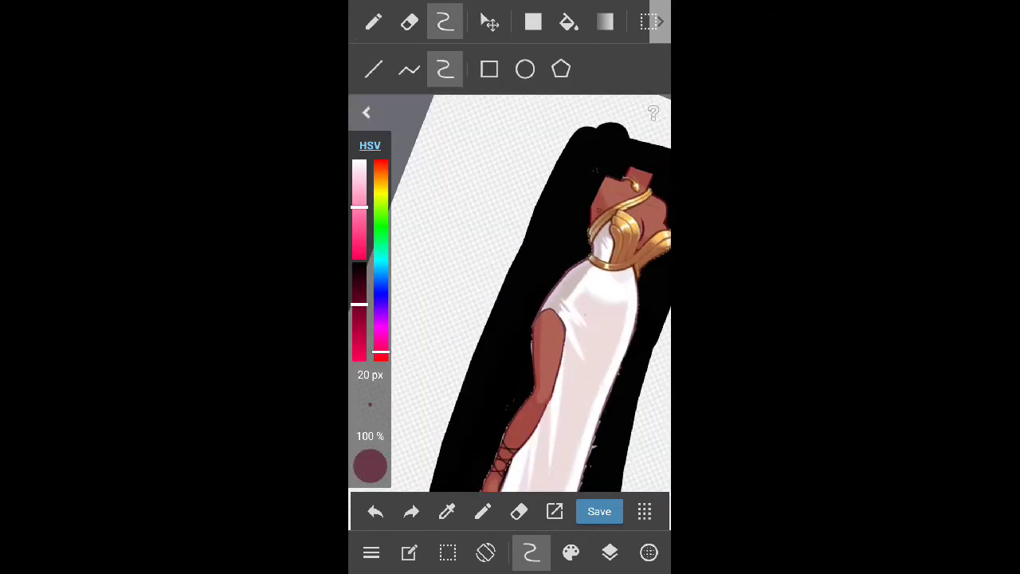
scroll(510, 303, up, 5)
Erase stray marks around the arm outline
click(408, 22)
scroll(558, 303, up, 3)
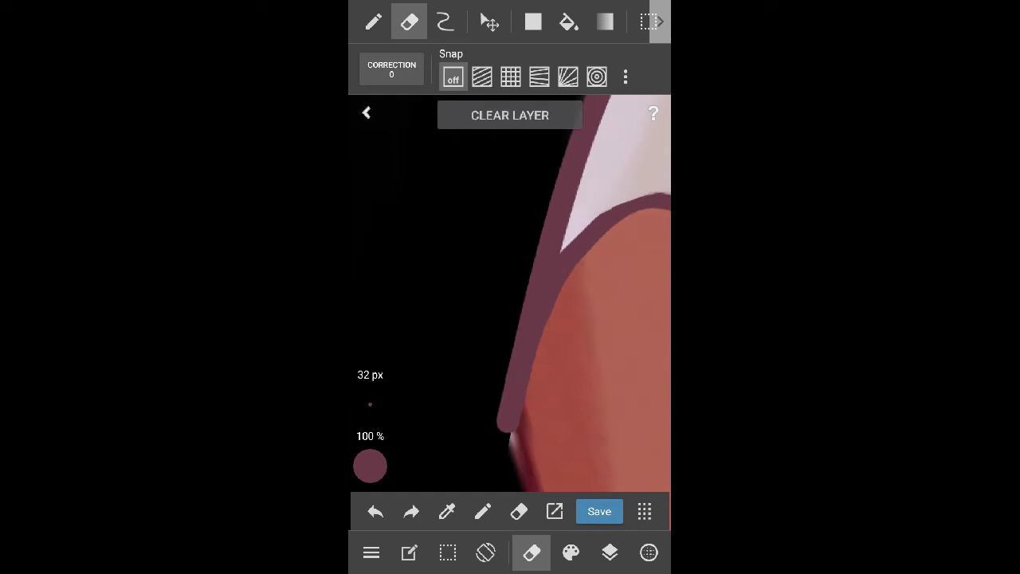
scroll(557, 302, down, 2)
scroll(510, 303, down, 3)
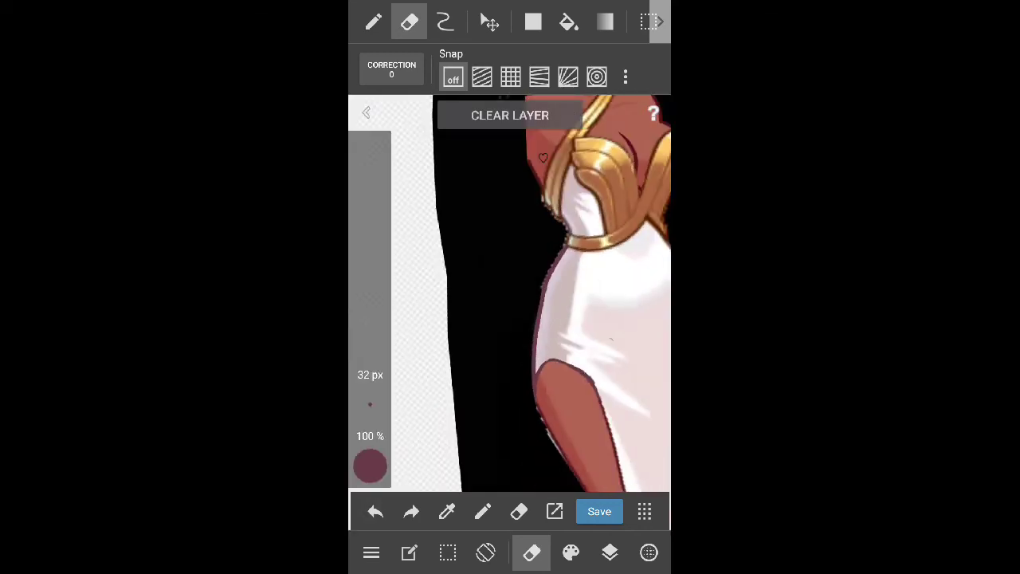
scroll(510, 303, down, 3)
Draw a 12 px curved outline along the dress edge and commit it with SET
click(374, 22)
click(445, 21)
scroll(510, 303, up, 5)
drag(456, 424, 573, 247)
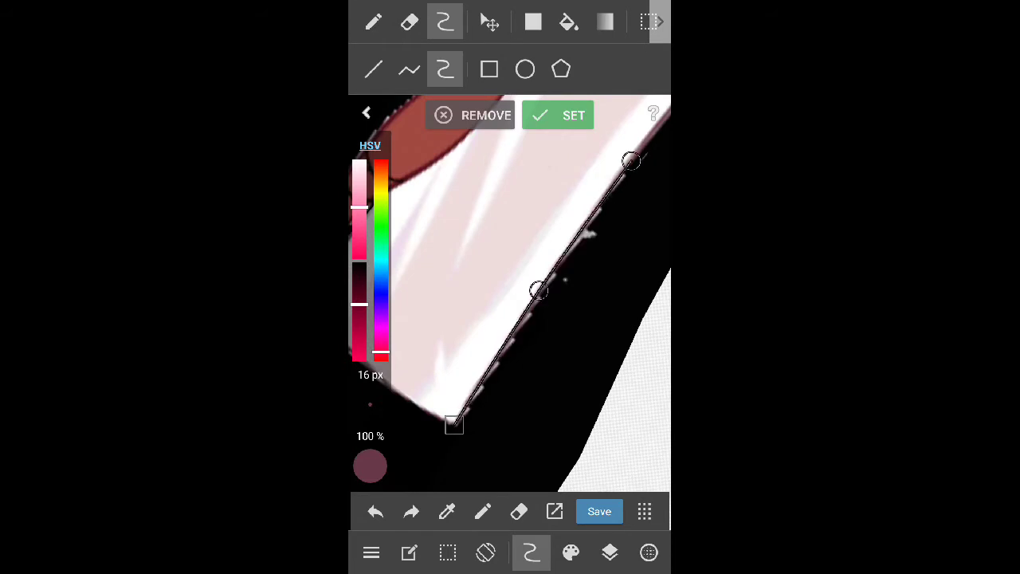
scroll(510, 303, up, 2)
scroll(510, 303, up, 3)
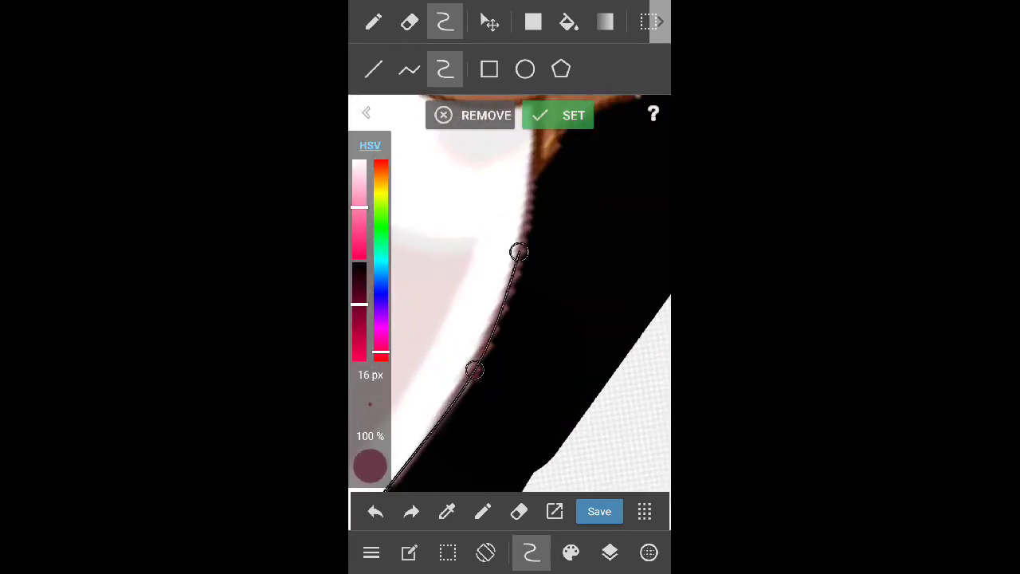
scroll(510, 303, up, 2)
scroll(510, 303, down, 2)
drag(370, 404, 369, 422)
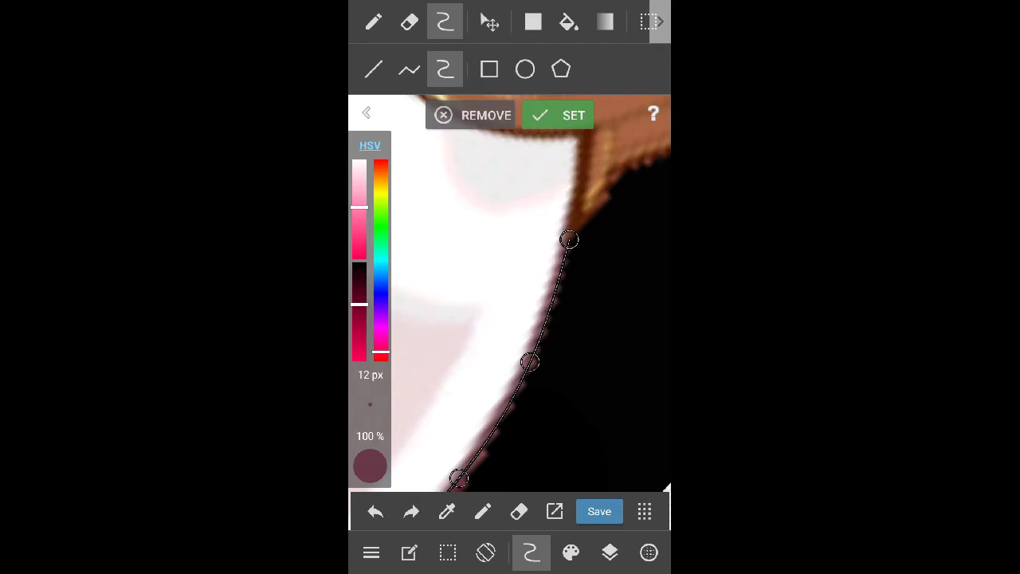
click(558, 114)
Add a second curved outline following the dress edge and commit it
scroll(510, 303, down, 5)
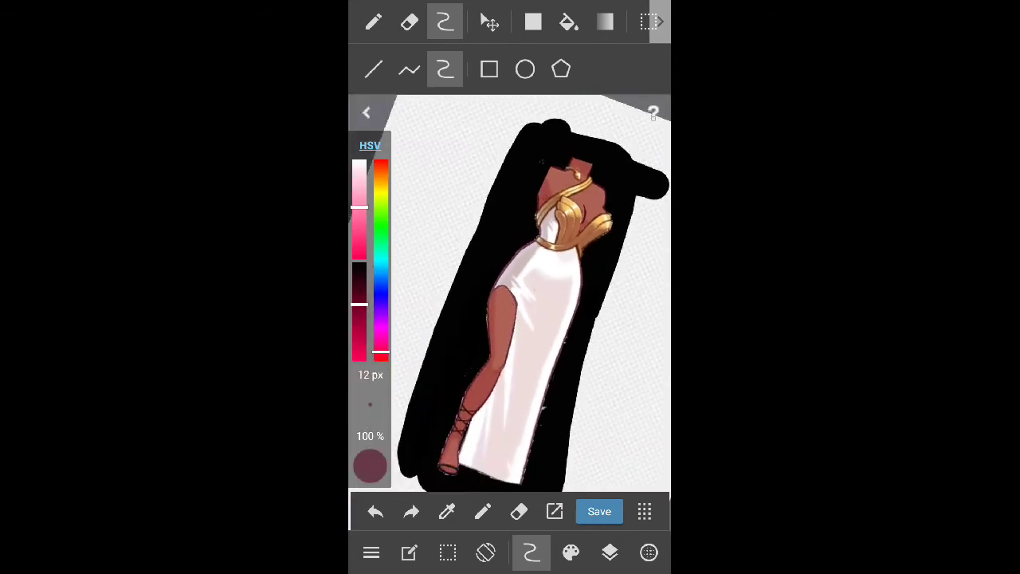
scroll(510, 302, up, 5)
drag(370, 404, 370, 390)
drag(470, 431, 604, 203)
scroll(510, 303, down, 3)
click(558, 115)
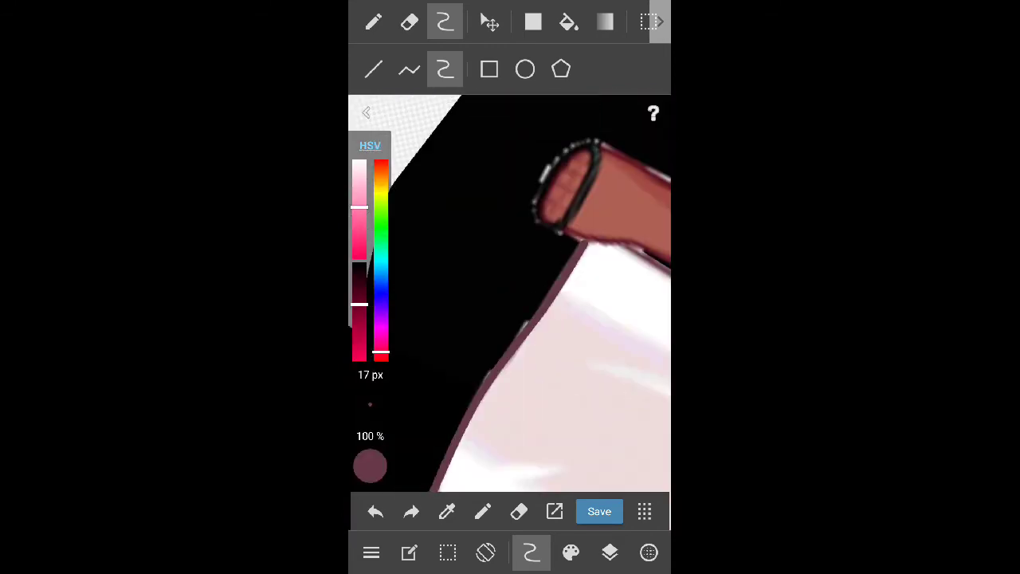
scroll(510, 303, up, 3)
scroll(510, 303, up, 3)
Erase around the sleeve and check the layer list
click(409, 21)
scroll(510, 302, up, 3)
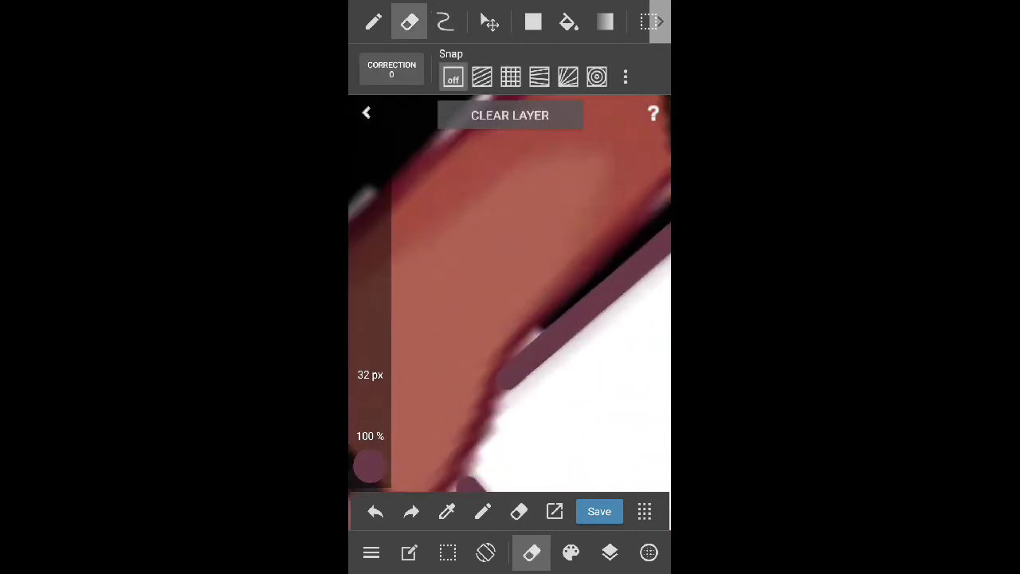
scroll(510, 303, down, 2)
scroll(510, 303, down, 2)
scroll(510, 303, down, 2)
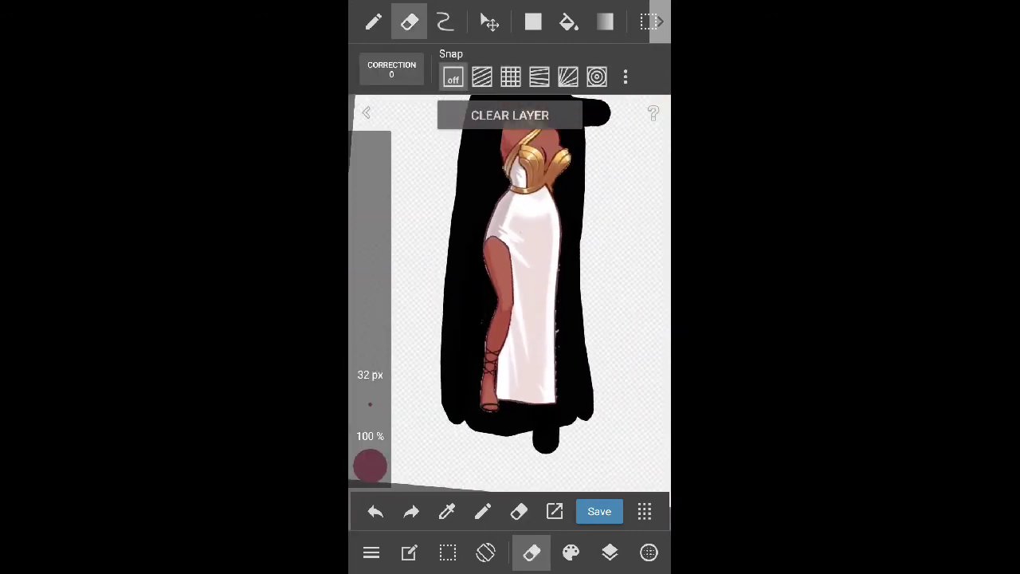
click(610, 552)
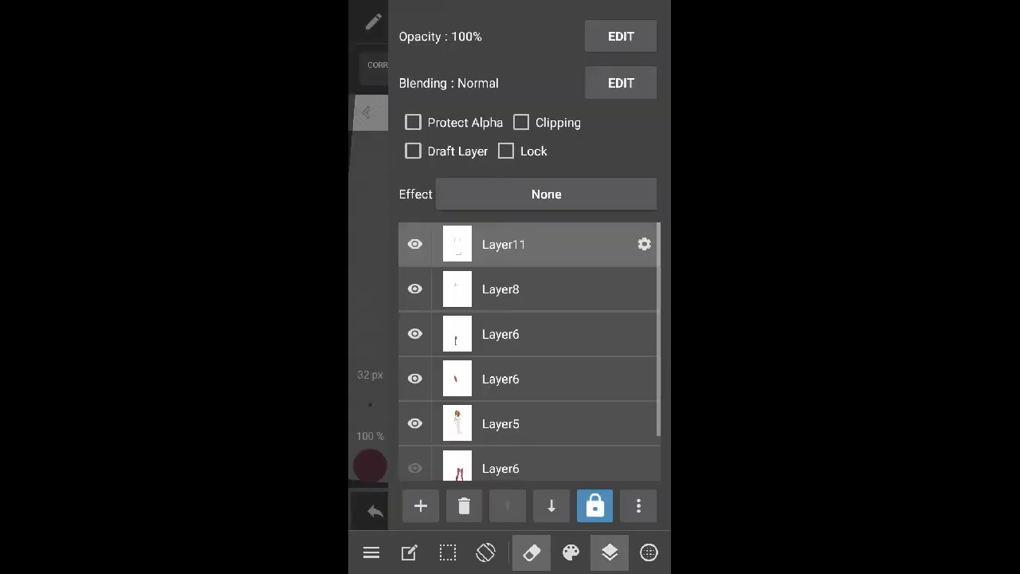
Zoom in along the dress's newly outlined edge with the 33 px eraser and check the layer list
scroll(510, 302, up, 5)
scroll(510, 303, up, 1)
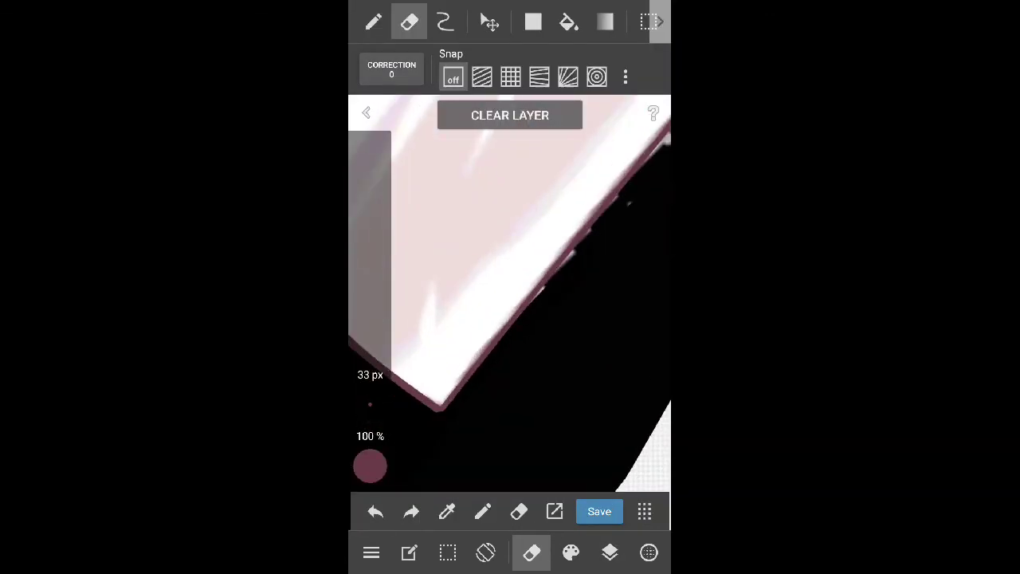
scroll(509, 303, up, 1)
scroll(510, 303, up, 1)
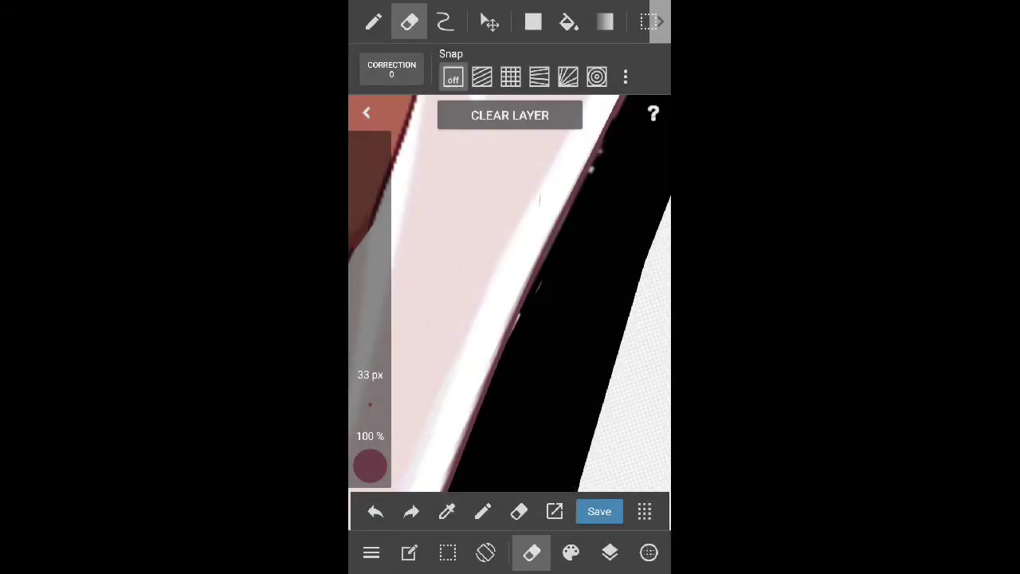
scroll(510, 303, right, 1)
scroll(510, 303, up, 1)
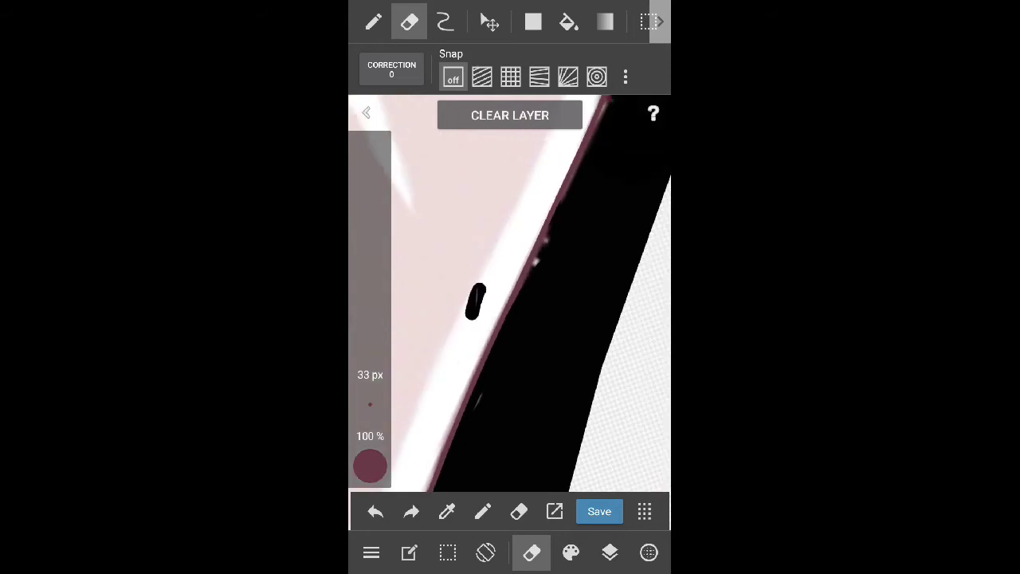
click(609, 552)
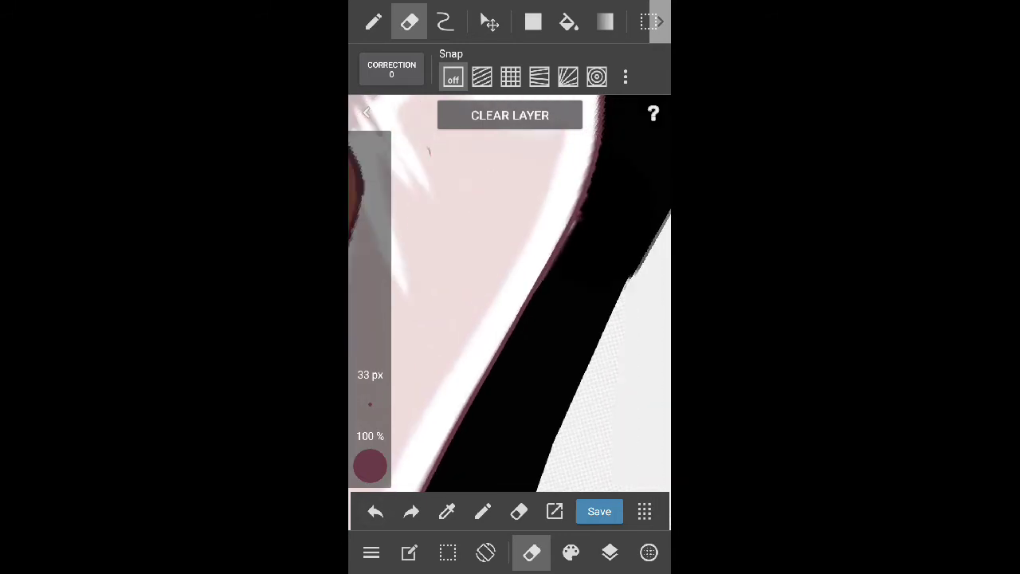
Inspect the gold-trimmed white robe and sleeve for stray marks, then reopen the layer list
scroll(510, 295, down, 3)
scroll(510, 295, down, 3)
scroll(558, 207, up, 5)
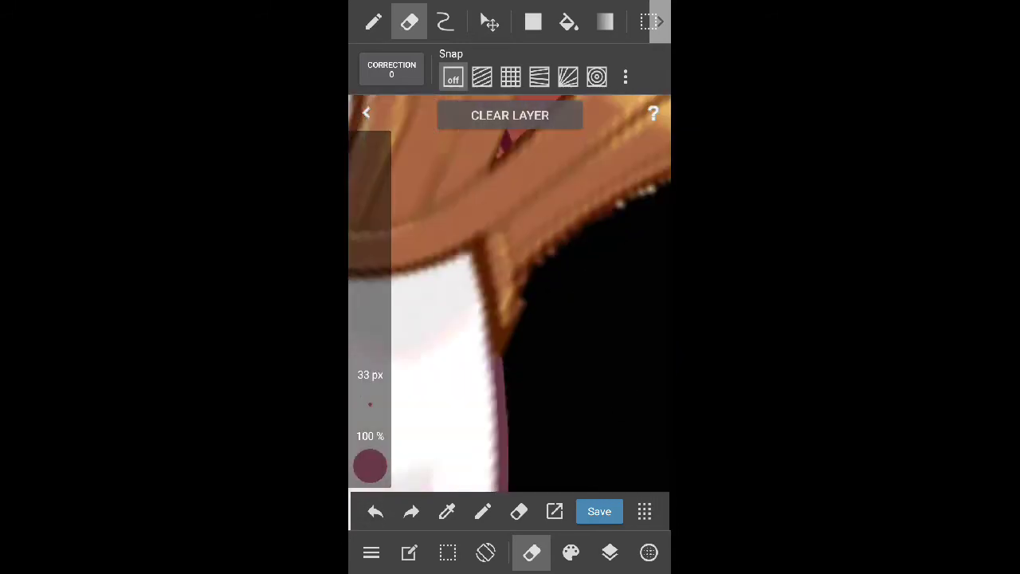
scroll(558, 207, up, 3)
drag(510, 295, 510, 199)
drag(510, 239, 510, 447)
scroll(510, 294, down, 3)
scroll(510, 295, down, 3)
scroll(510, 294, down, 2)
scroll(510, 295, down, 1)
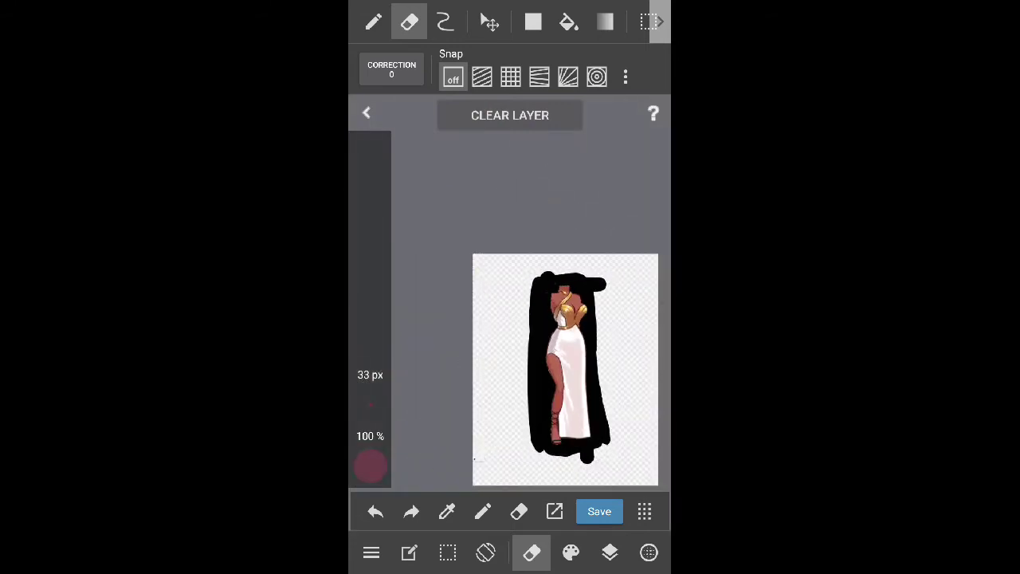
click(610, 553)
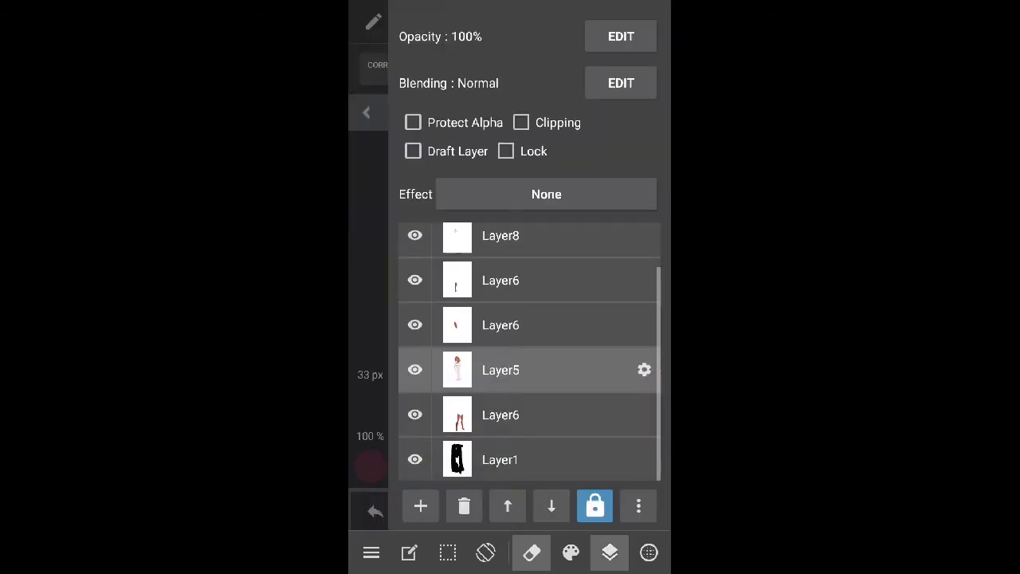
Shrink the lower-leg layer's region slightly with Transform, apply it, and set the eraser to 75 px
click(489, 22)
click(485, 552)
drag(354, 431, 382, 415)
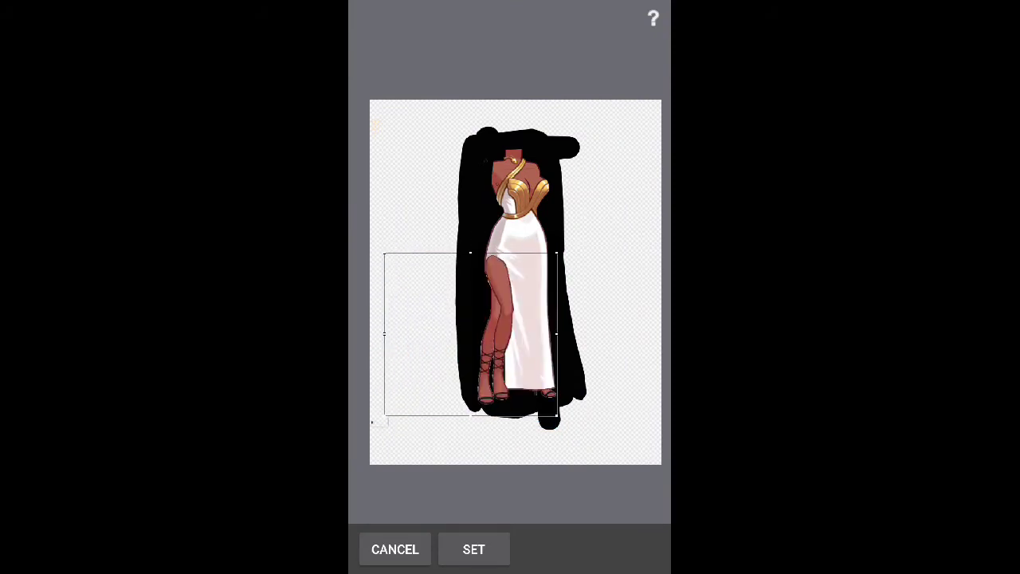
click(474, 549)
click(518, 510)
scroll(526, 286, up, 1)
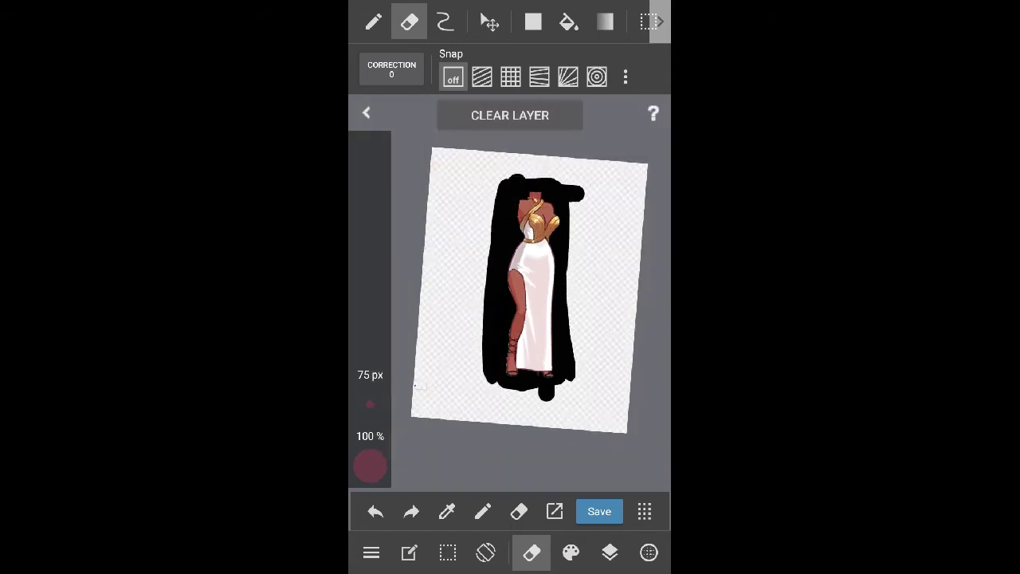
Try widening and tilting the selection, cancel it to keep the figure upright, and reopen the layer list
click(485, 552)
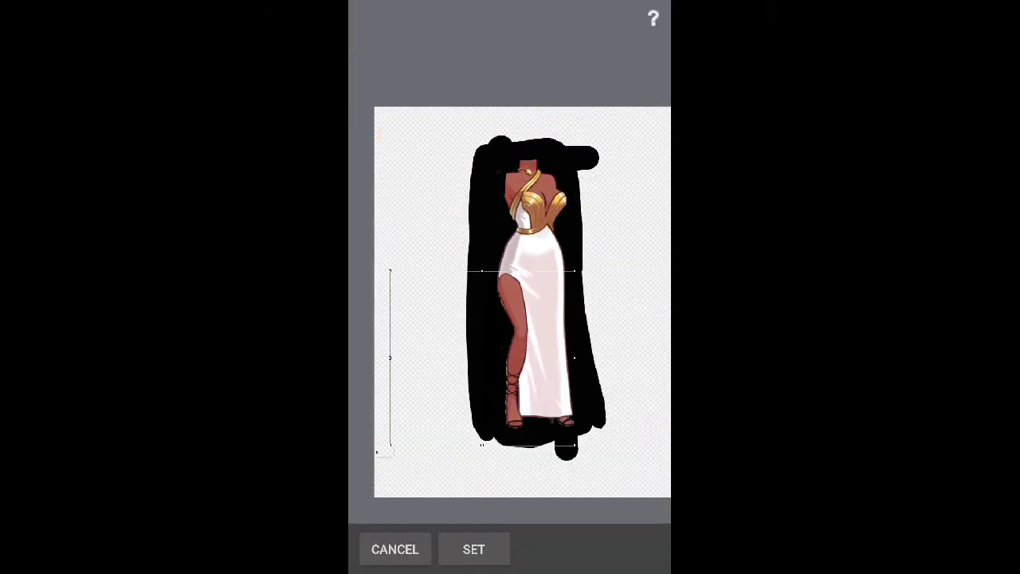
drag(388, 359, 533, 350)
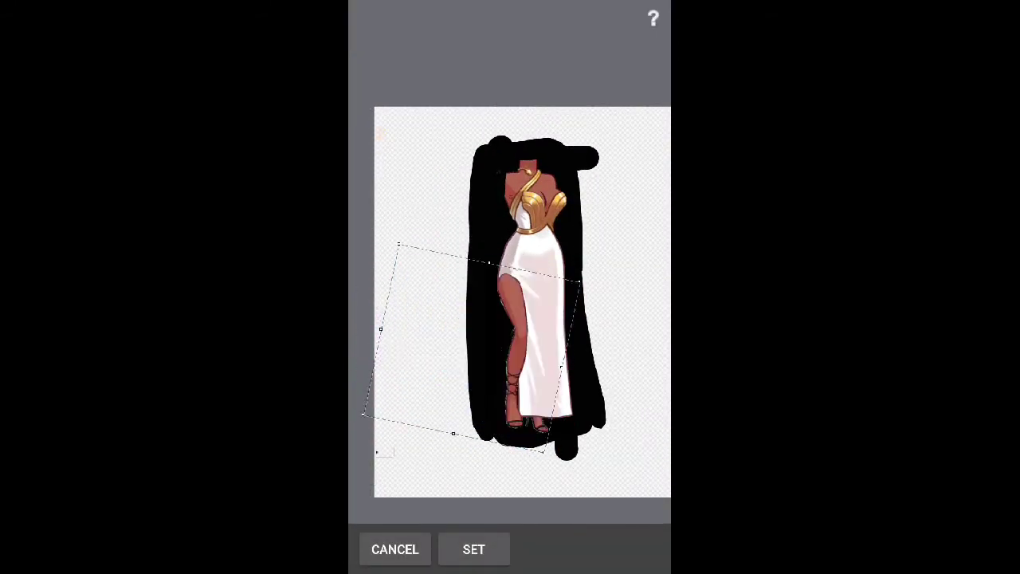
click(394, 549)
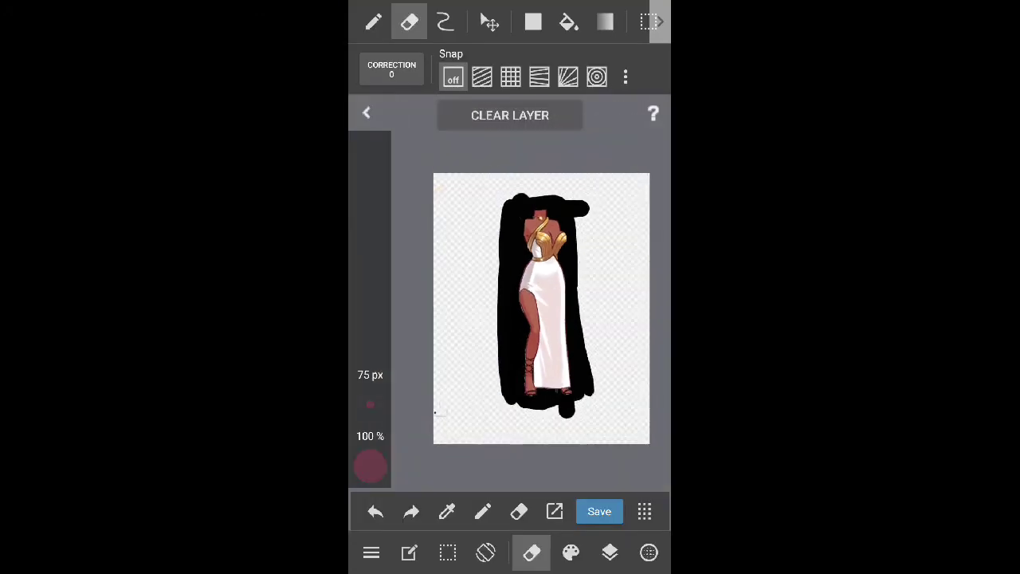
click(489, 22)
scroll(510, 287, up, 3)
scroll(510, 287, down, 2)
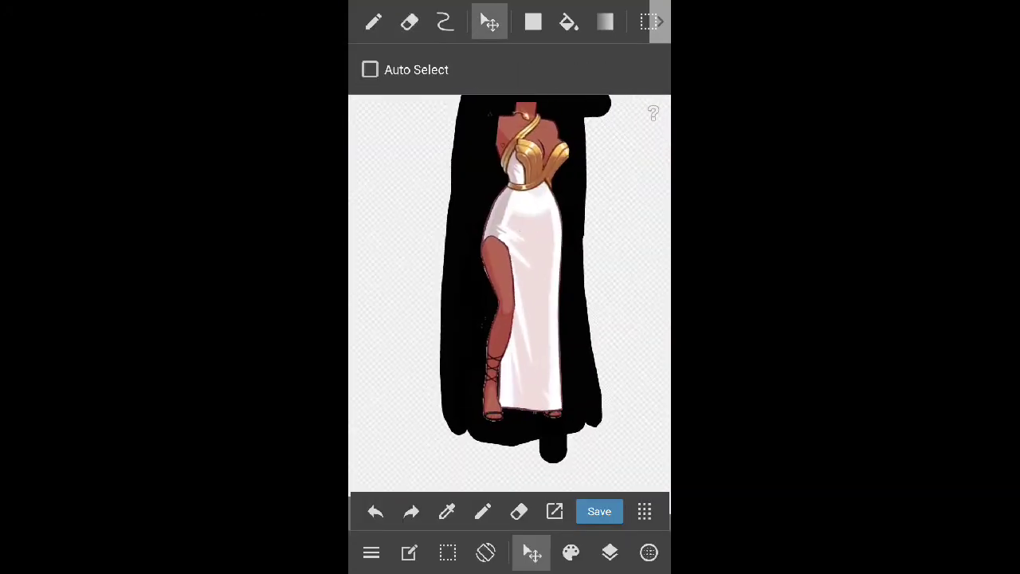
scroll(510, 287, down, 2)
click(609, 552)
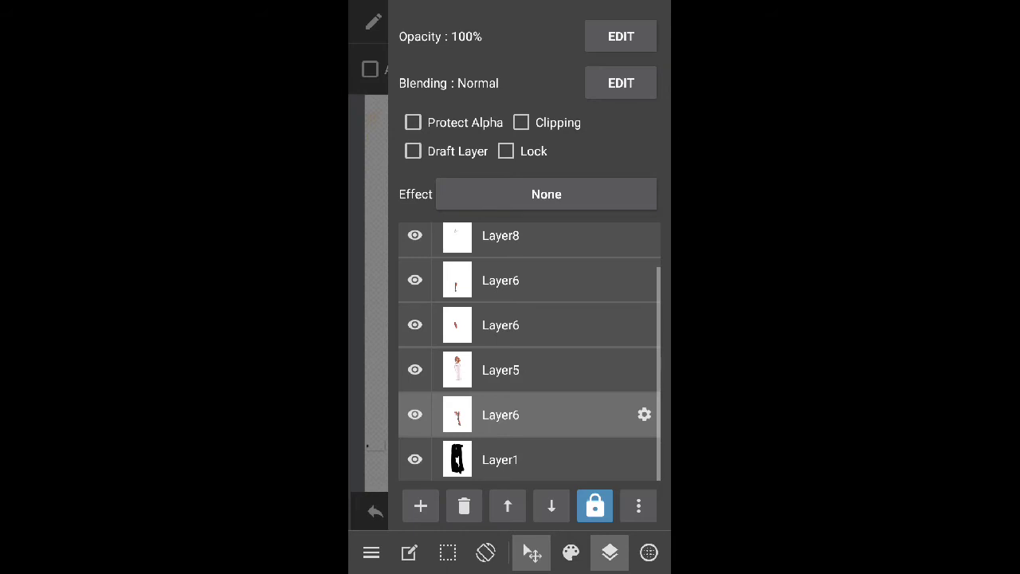
Nudge the lower-leg layer's contents and move them back into place
click(610, 553)
click(408, 22)
mouse_move(534, 454)
mouse_down()
mouse_move(476, 446)
mouse_move(530, 434)
mouse_up()
click(489, 22)
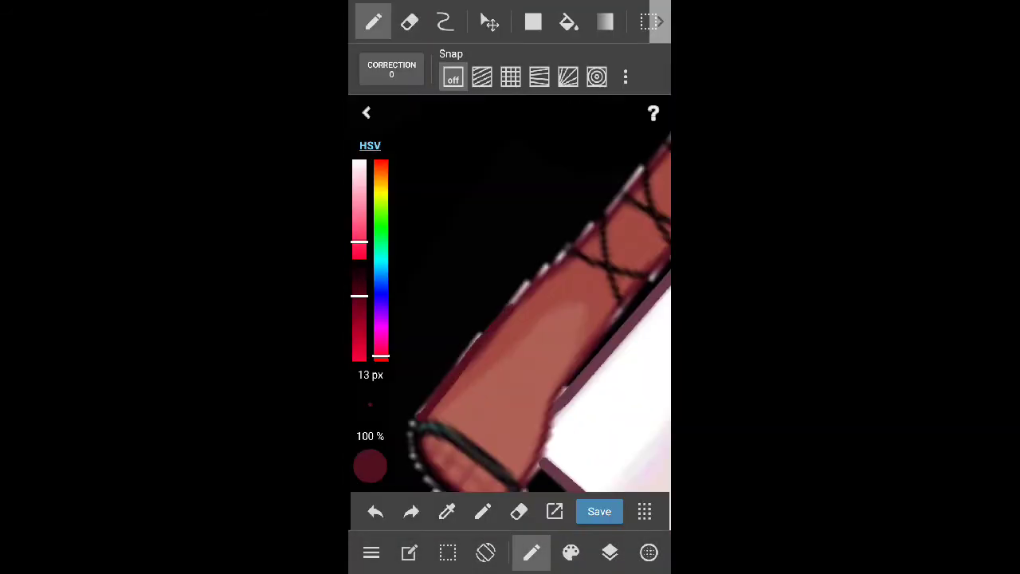
Draw a maroon curve along the leg's outer edge, erase its overshoot, and thin the brush to 8 px
click(445, 22)
drag(423, 413, 482, 340)
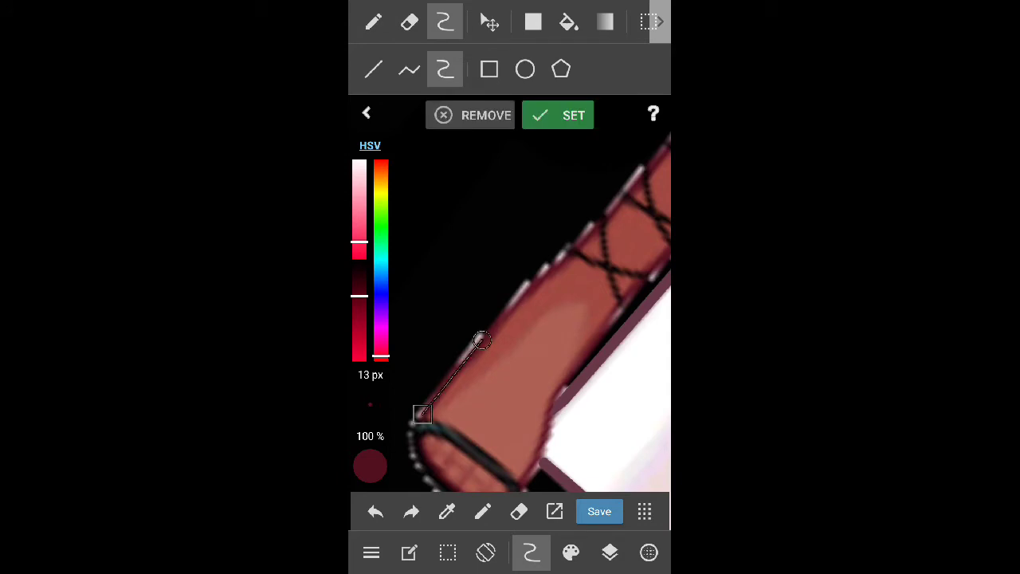
click(558, 115)
click(409, 23)
drag(369, 375, 370, 359)
click(445, 22)
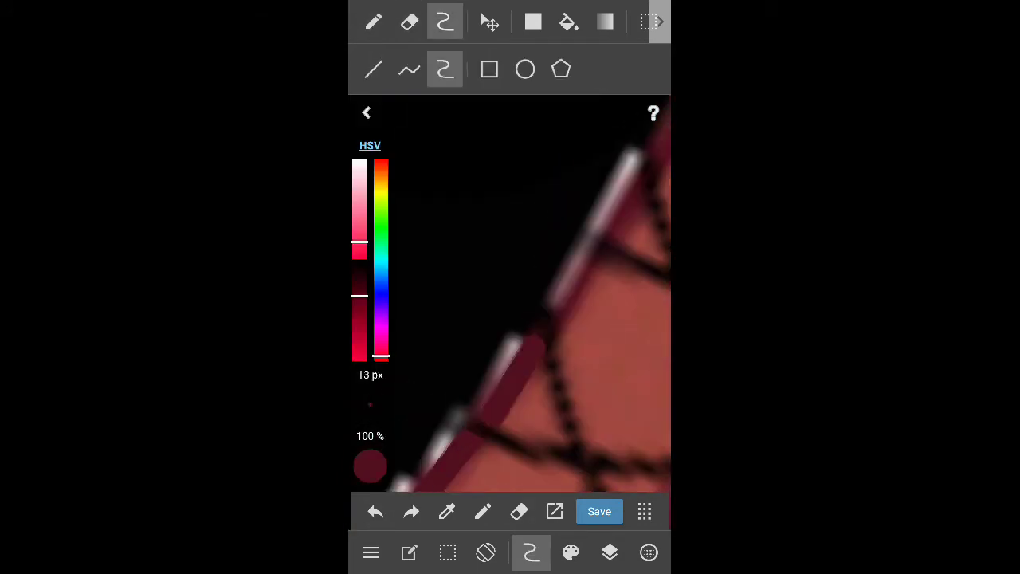
click(408, 22)
click(373, 22)
drag(369, 375, 370, 382)
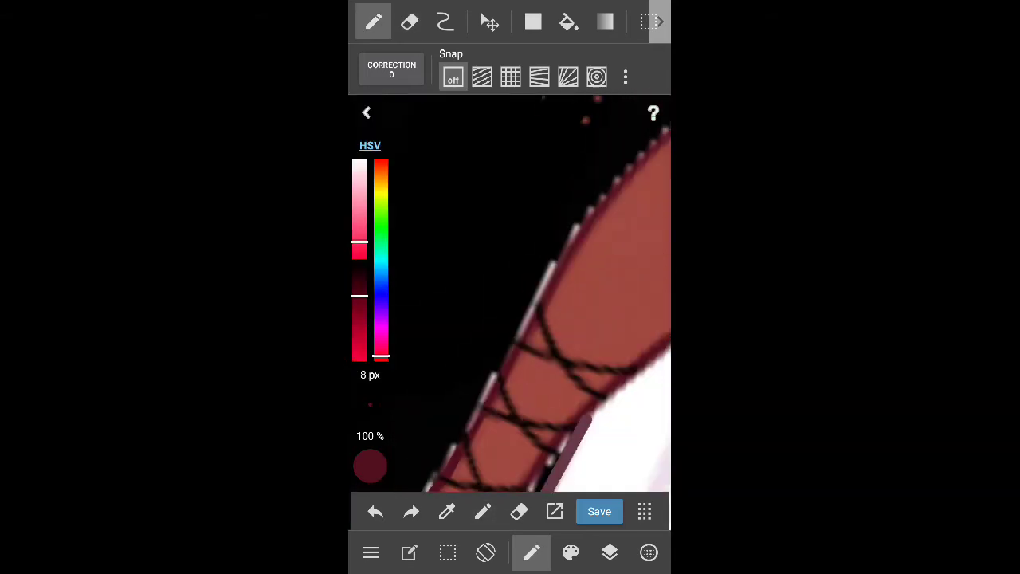
Set the pen to 17 px and commit a maroon curve along the arm's edge
click(409, 22)
scroll(510, 303, up, 2)
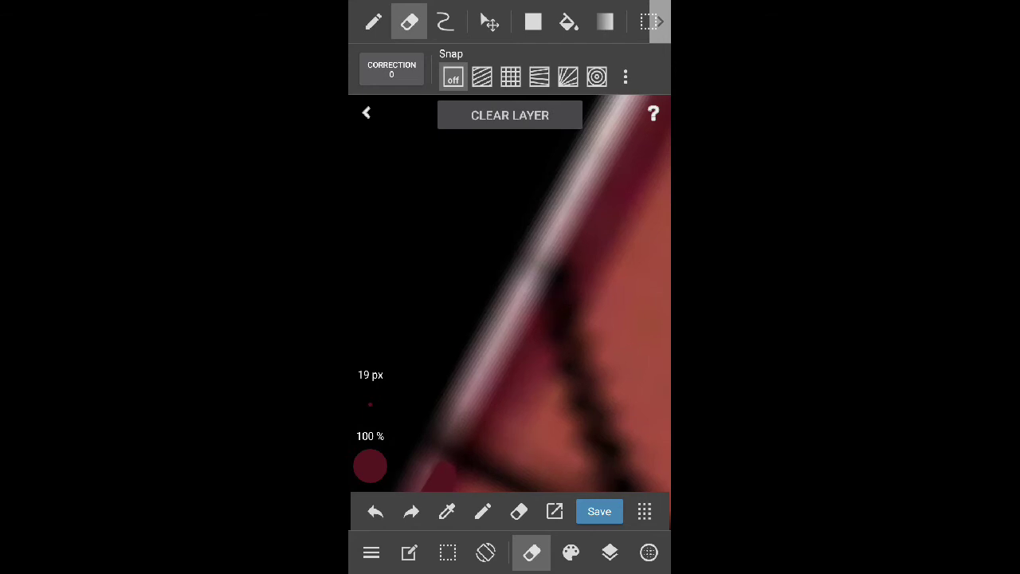
click(531, 552)
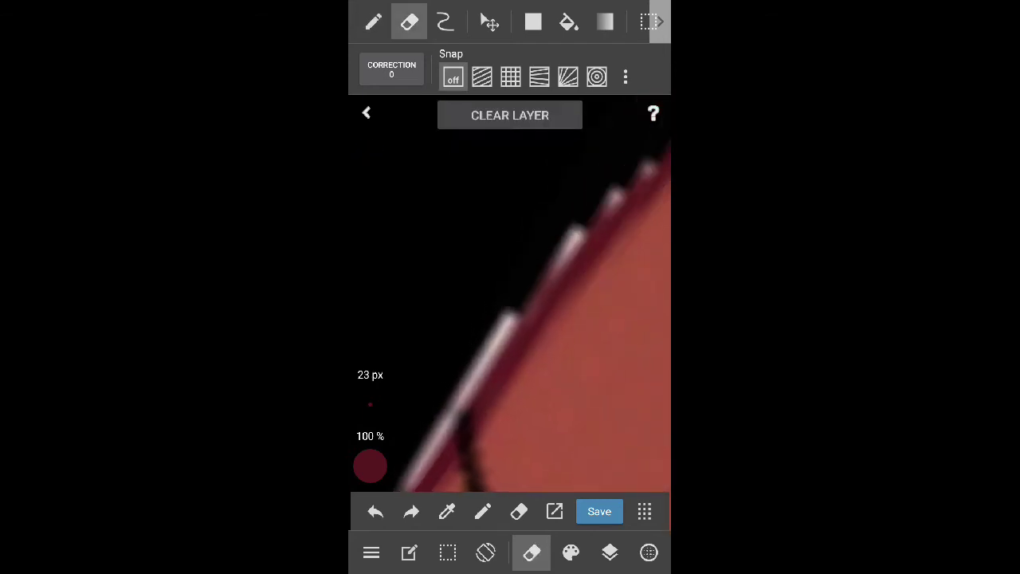
click(531, 553)
mouse_move(369, 404)
mouse_down()
mouse_move(370, 383)
mouse_move(369, 414)
mouse_up()
click(445, 21)
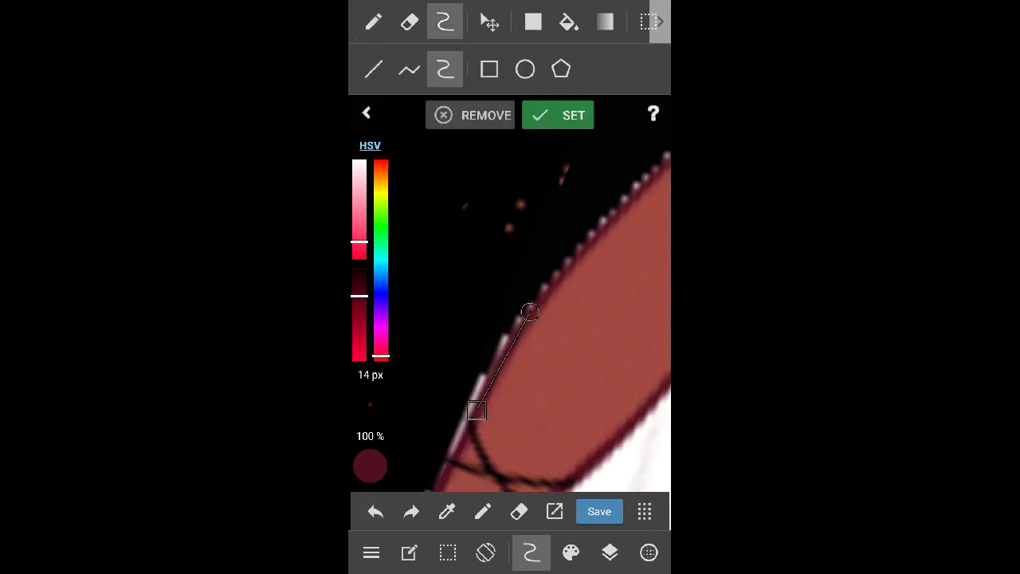
drag(479, 474, 568, 284)
scroll(510, 319, up, 2)
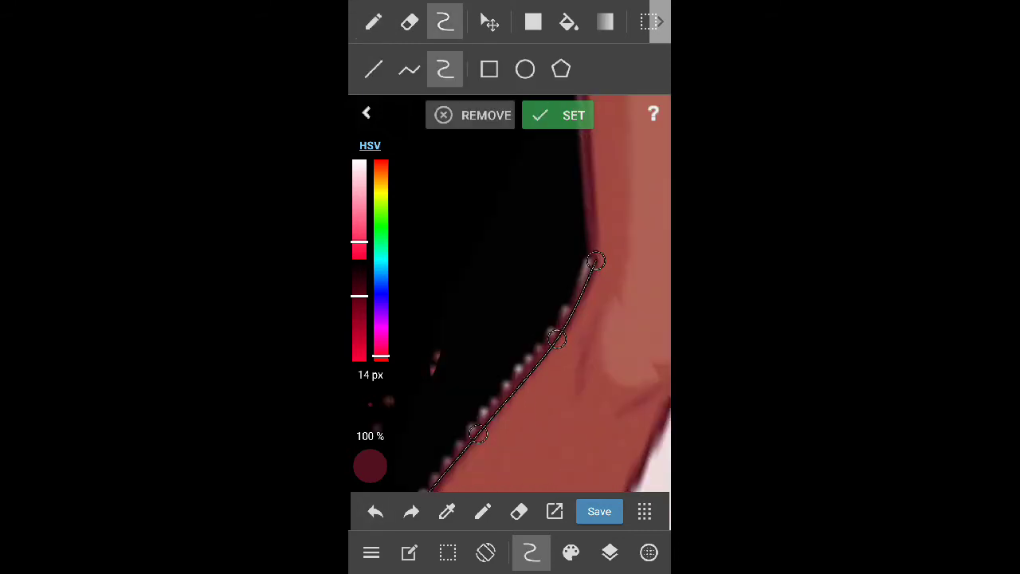
click(558, 114)
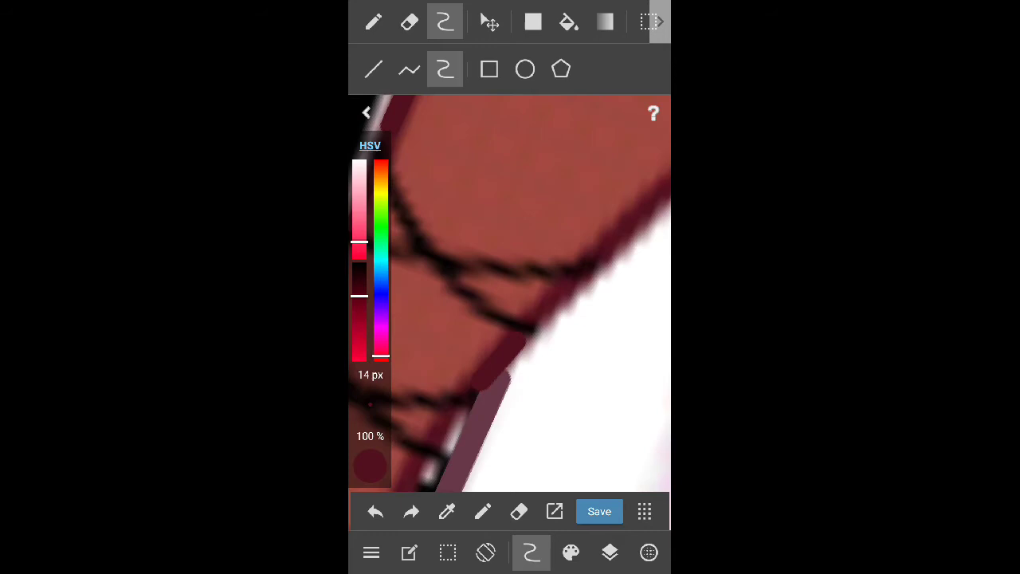
Add more maroon curves following the arm's outer skin edge, adjusting width between 16 and 18 px
drag(514, 391, 582, 292)
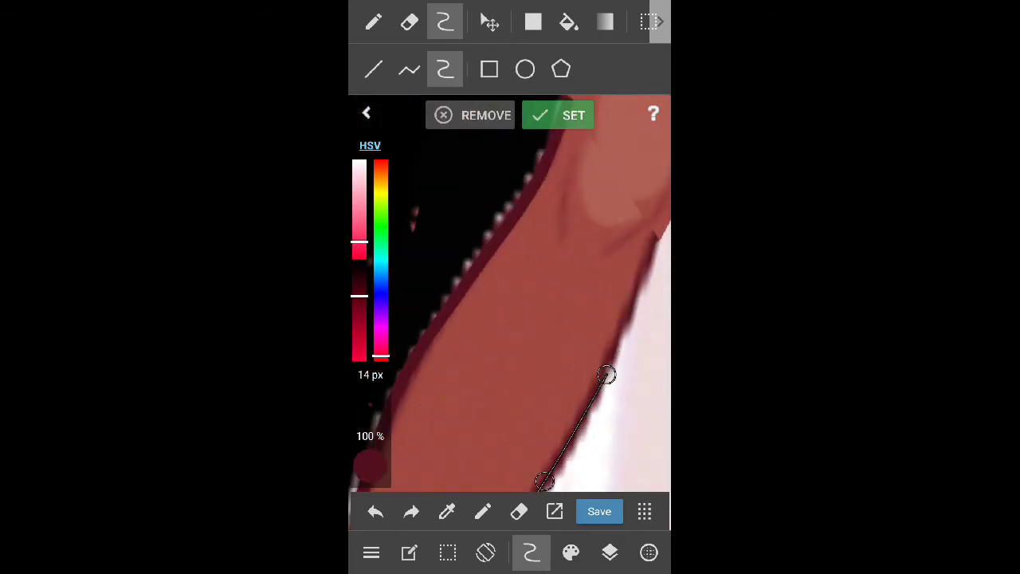
drag(607, 374, 647, 223)
click(557, 115)
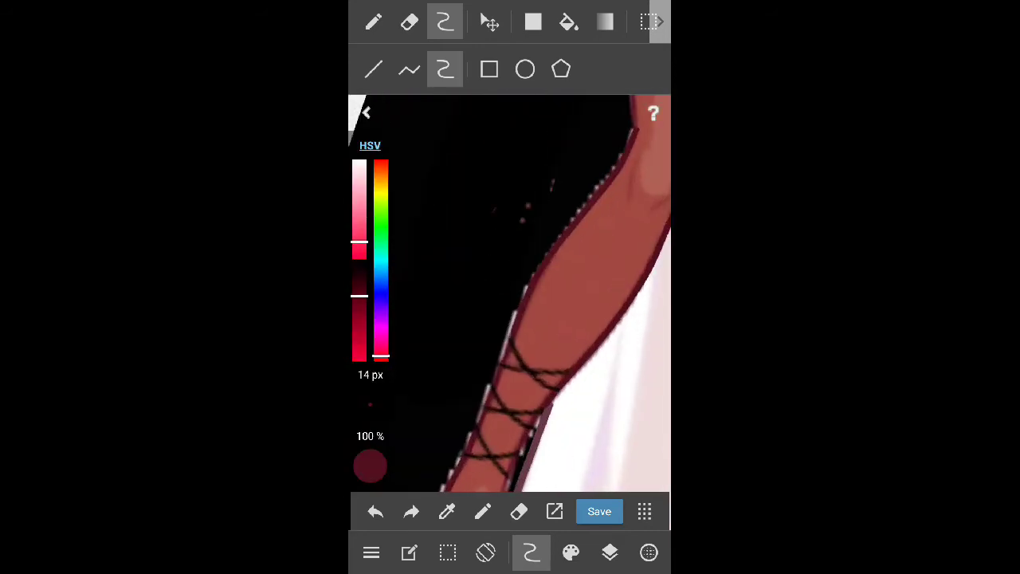
drag(370, 375, 370, 350)
drag(510, 446, 606, 263)
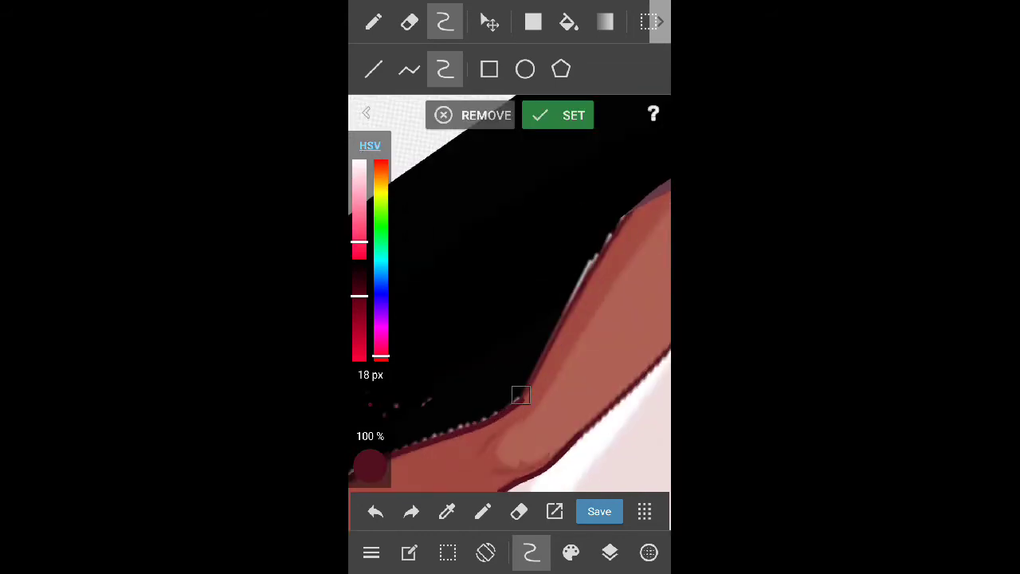
click(558, 115)
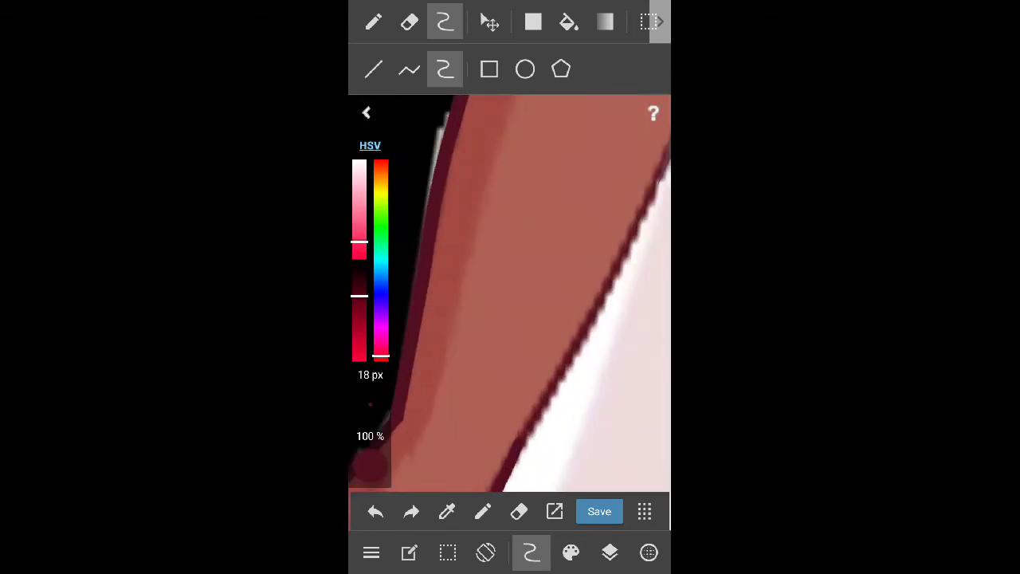
drag(370, 375, 370, 381)
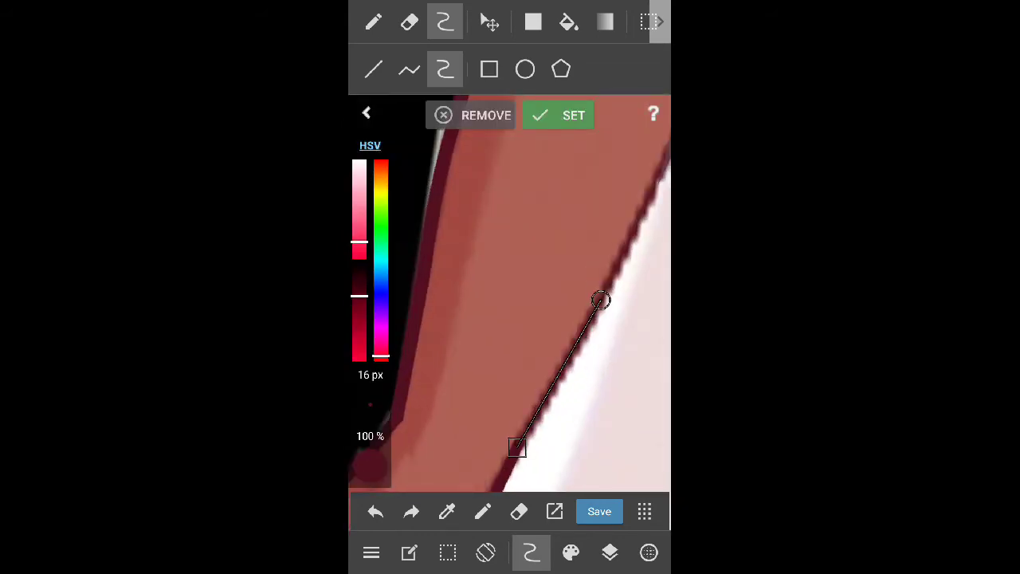
scroll(510, 303, down, 2)
click(557, 115)
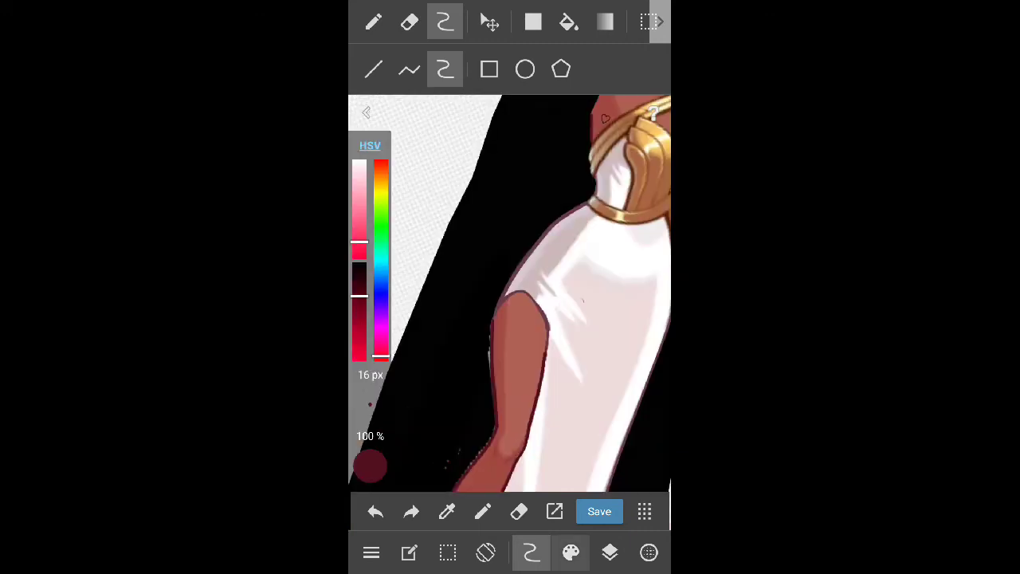
click(372, 21)
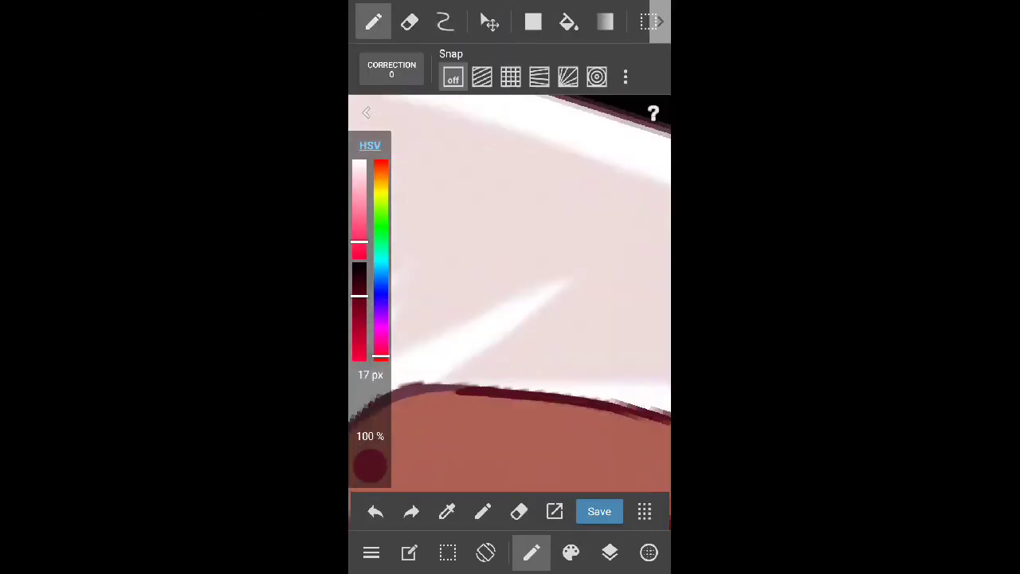
Undo the last outline stroke and pick the skin tone for painting
click(409, 21)
click(375, 511)
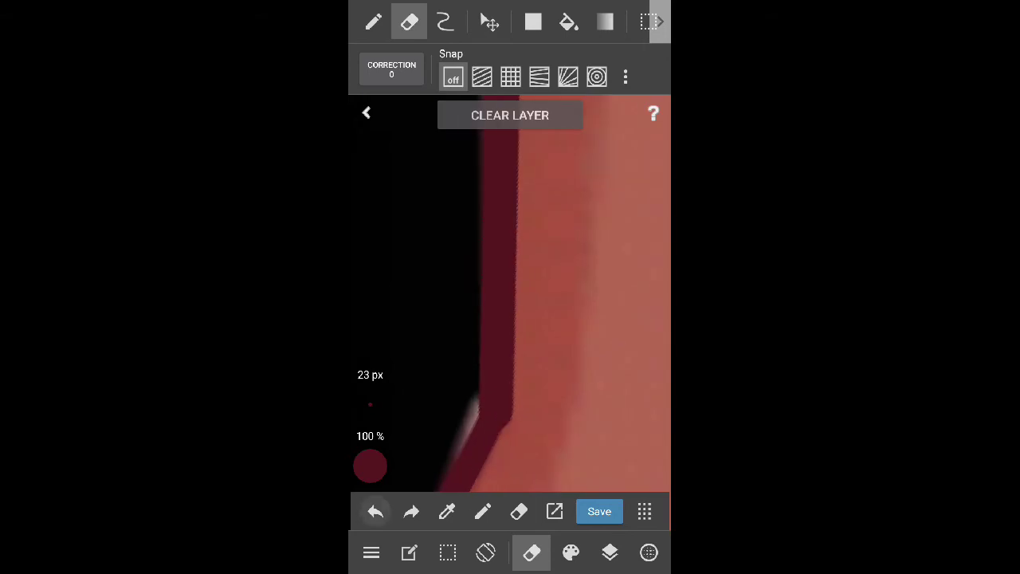
click(373, 21)
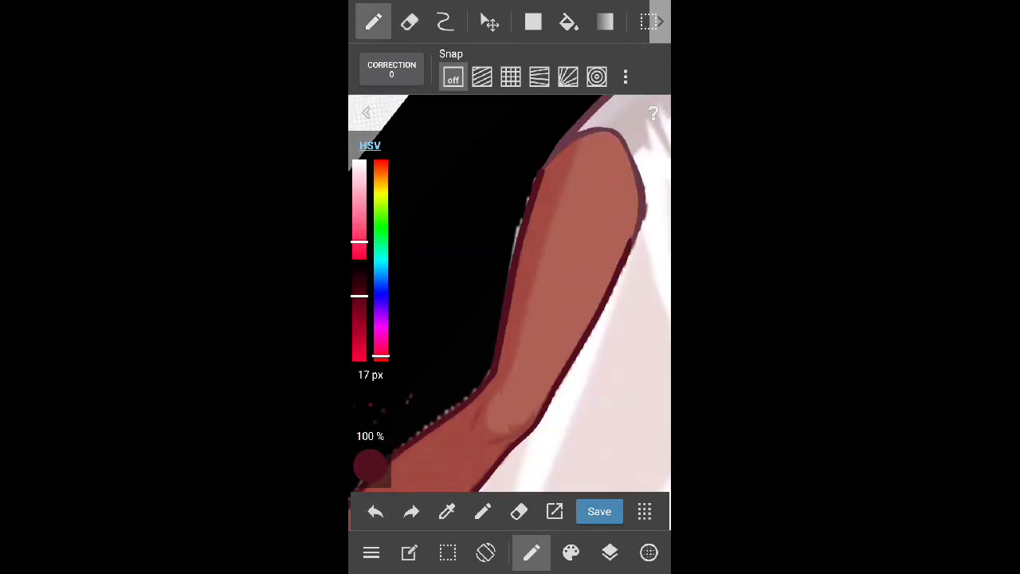
click(526, 279)
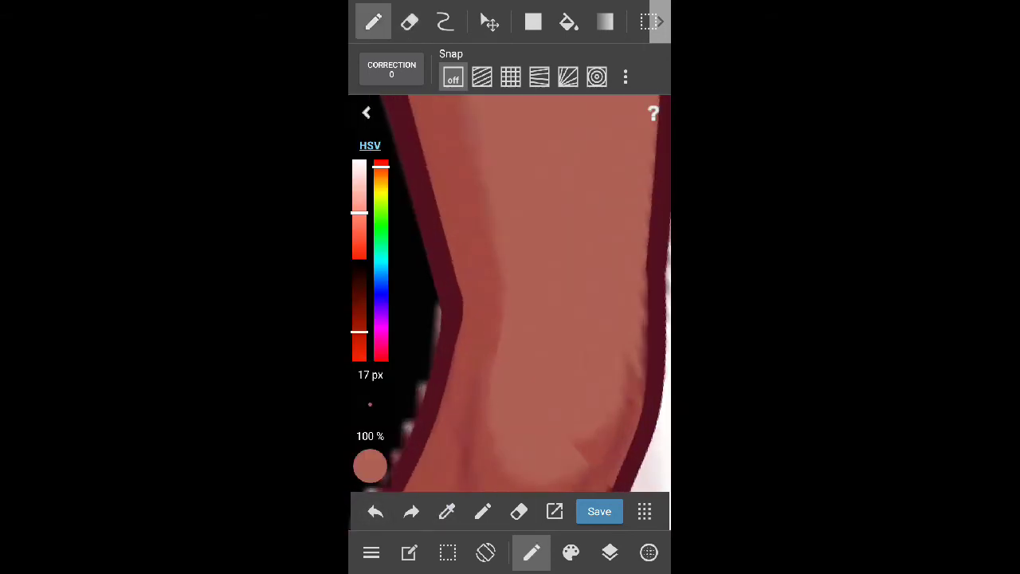
mouse_move(510, 295)
mouse_down()
mouse_move(478, 335)
mouse_move(509, 239)
mouse_move(479, 318)
mouse_move(478, 279)
mouse_up()
click(532, 552)
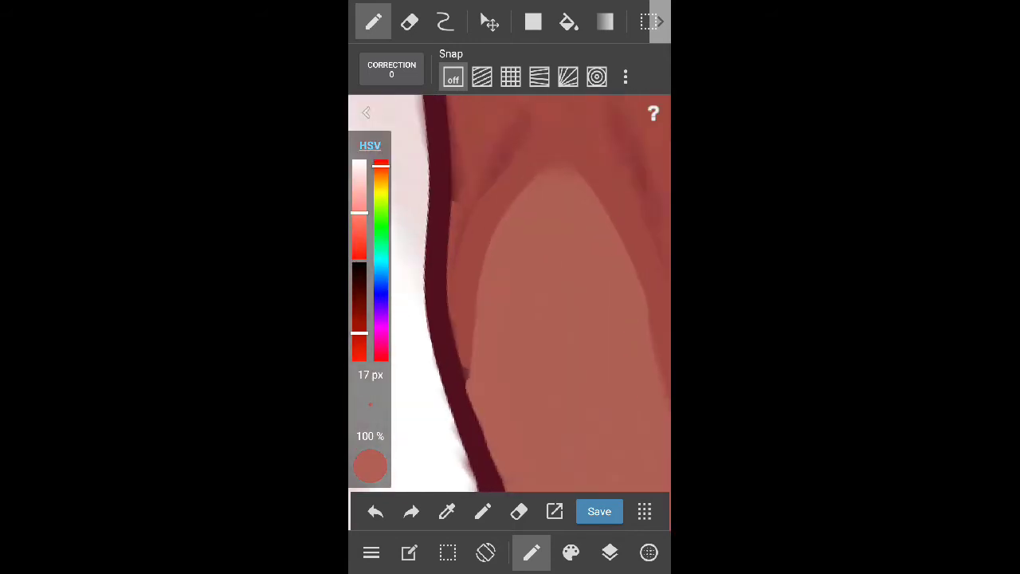
Eyedrop a skin shade from the arm and paint shading with a 33 px brush, then shrink it to 15 px
click(447, 511)
click(484, 275)
mouse_move(478, 319)
mouse_down()
mouse_move(526, 303)
mouse_move(494, 279)
mouse_up()
drag(510, 318, 526, 239)
drag(369, 399, 370, 319)
drag(510, 319, 510, 359)
drag(369, 383, 370, 415)
mouse_move(510, 318)
mouse_down()
mouse_move(494, 240)
mouse_move(479, 279)
mouse_move(542, 319)
mouse_up()
Shape a curve along the inner arm, extending it down the arm's length
click(570, 552)
click(570, 553)
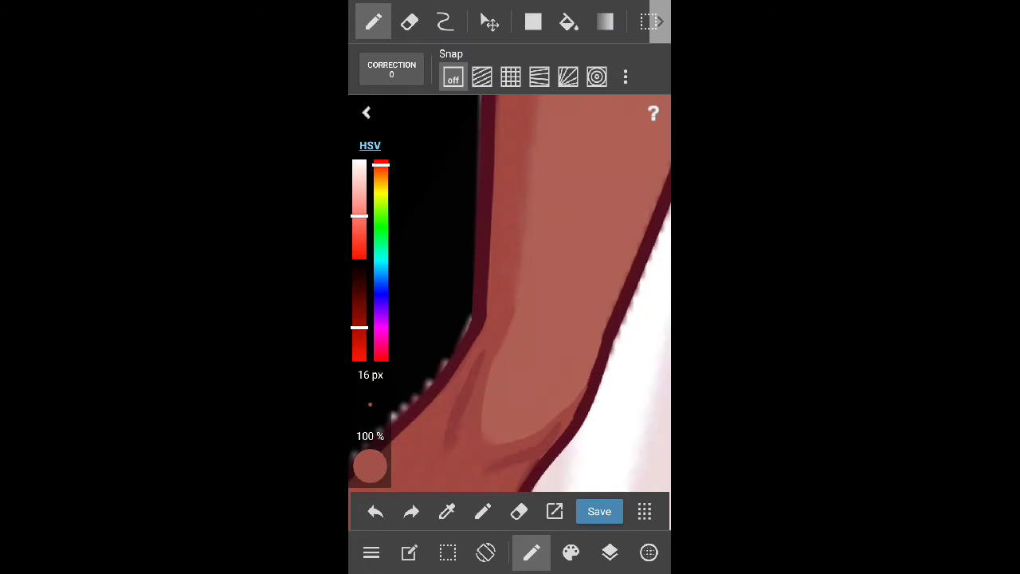
click(445, 21)
drag(510, 303, 518, 343)
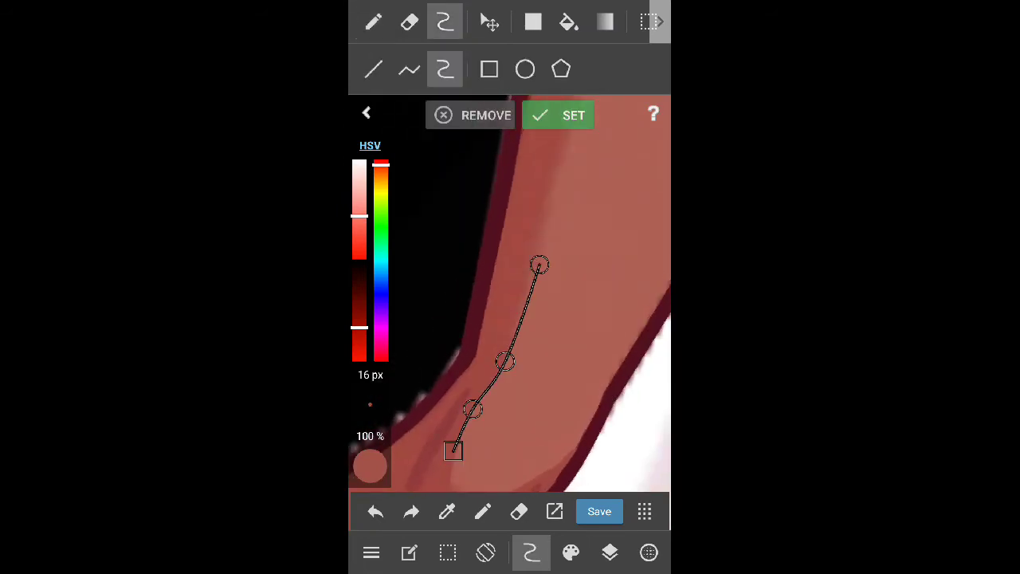
mouse_move(510, 303)
mouse_down()
mouse_move(526, 327)
mouse_move(569, 255)
mouse_up()
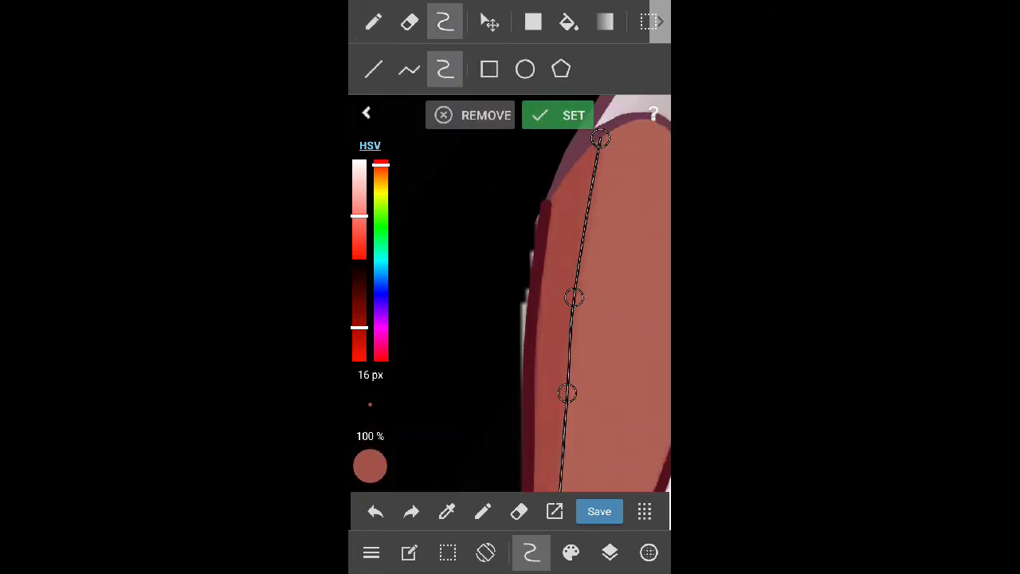
mouse_move(510, 303)
mouse_down()
mouse_move(478, 335)
mouse_move(494, 287)
mouse_move(510, 359)
mouse_move(526, 319)
mouse_up()
mouse_move(510, 359)
mouse_down()
mouse_move(510, 287)
mouse_move(478, 358)
mouse_up()
Thicken the dark maroon outline along the arm's upper edge with a 14 px reddish pen
click(374, 21)
mouse_move(510, 319)
mouse_down()
mouse_move(541, 278)
mouse_move(526, 303)
mouse_up()
click(370, 404)
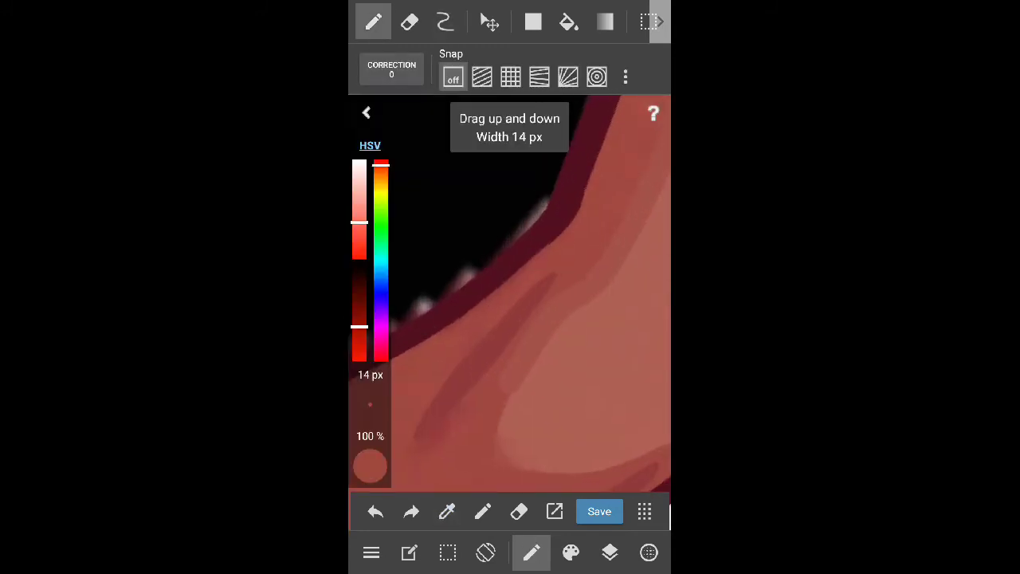
drag(398, 318, 594, 100)
mouse_move(510, 318)
mouse_down()
mouse_move(478, 358)
mouse_move(510, 311)
mouse_move(494, 287)
mouse_move(542, 239)
mouse_up()
mouse_move(510, 319)
mouse_down()
mouse_move(494, 303)
mouse_move(478, 335)
mouse_move(542, 303)
mouse_move(509, 334)
mouse_move(494, 287)
mouse_move(510, 318)
mouse_move(478, 287)
mouse_move(526, 303)
mouse_up()
click(610, 552)
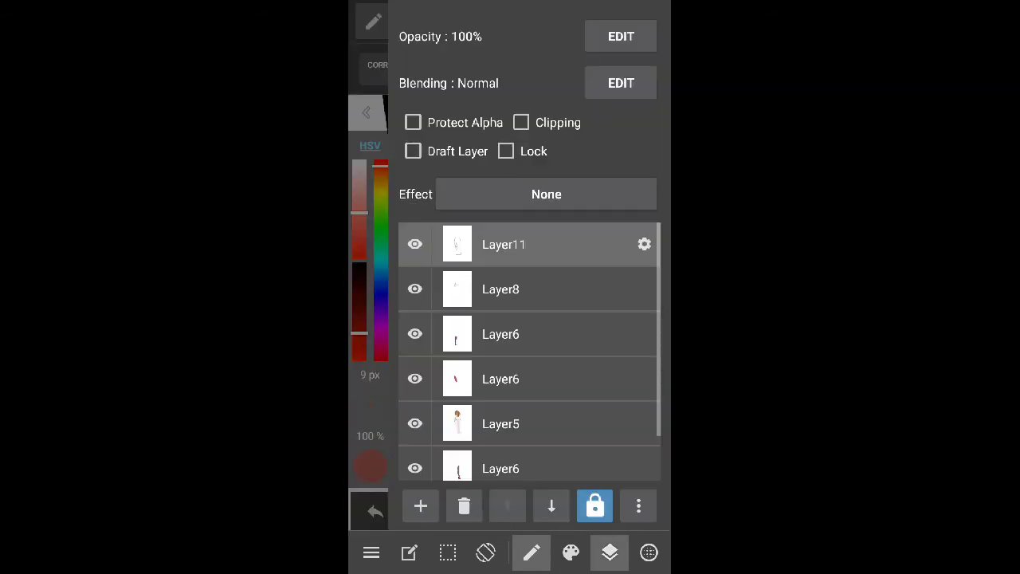
Select Layer6 and use the eraser along the arm outline against the gown
click(501, 334)
scroll(526, 359, down, 1)
click(610, 552)
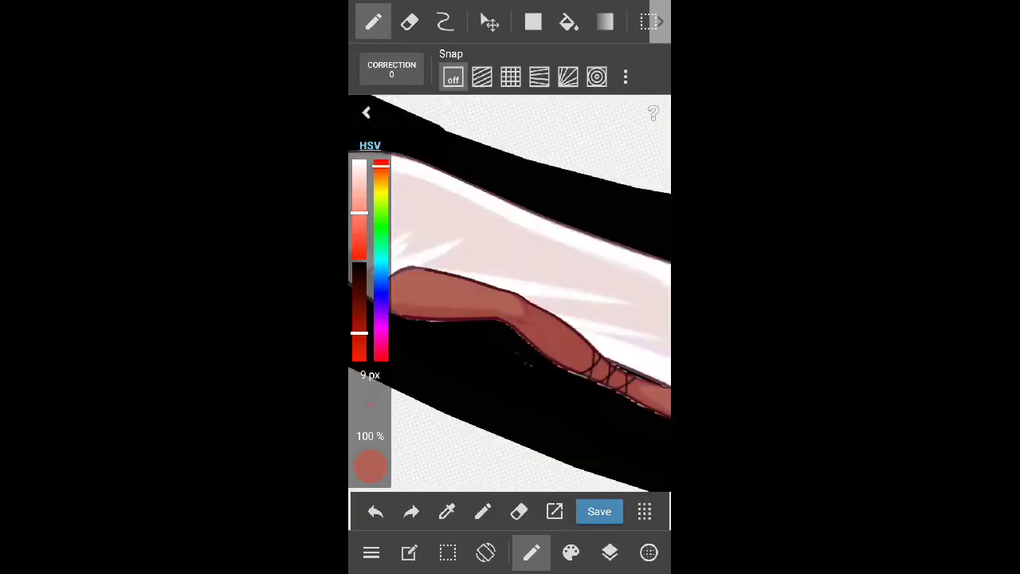
click(408, 21)
drag(510, 319, 526, 279)
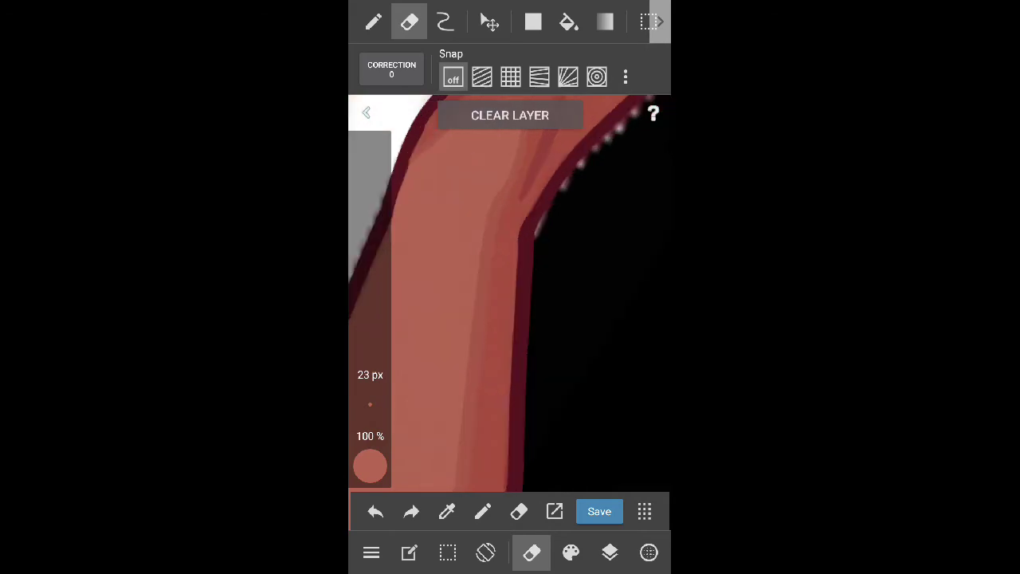
mouse_move(510, 319)
mouse_down()
mouse_move(478, 303)
mouse_move(494, 263)
mouse_move(478, 239)
mouse_up()
click(609, 552)
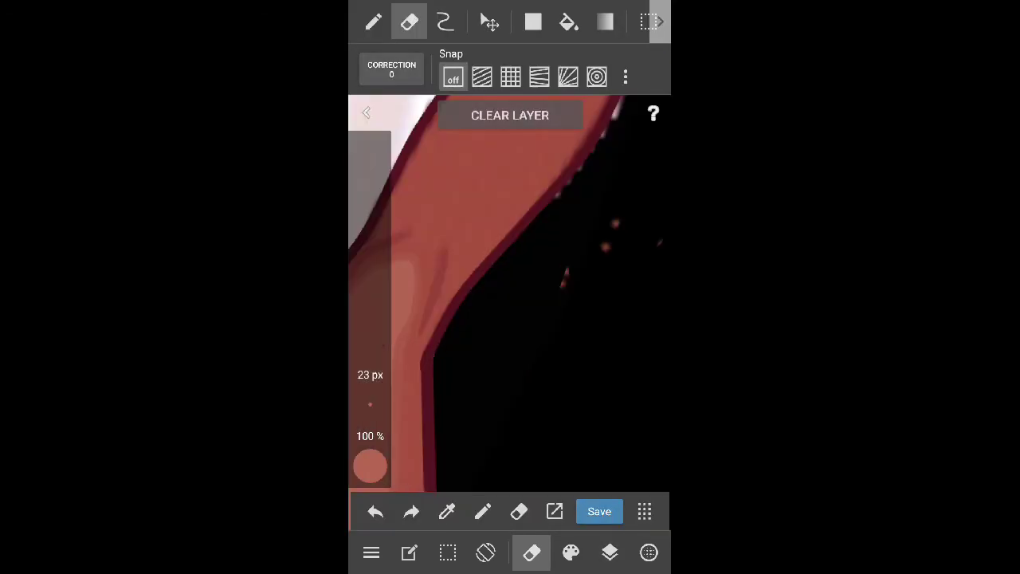
Pan, turn and zoom the view onto the cross-laced strap
drag(510, 279, 466, 359)
drag(510, 239, 462, 335)
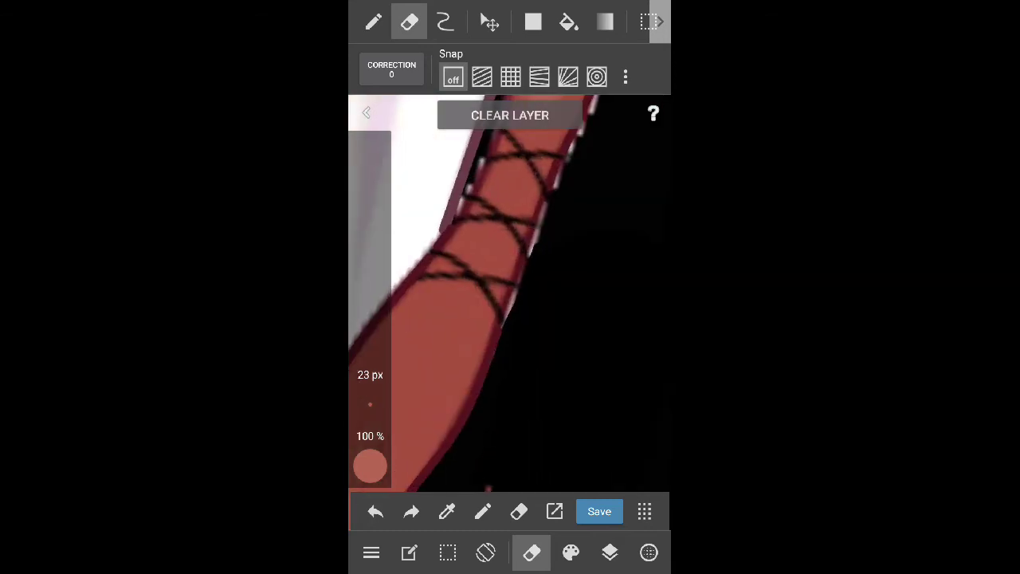
drag(510, 208, 478, 334)
drag(494, 239, 446, 303)
click(374, 21)
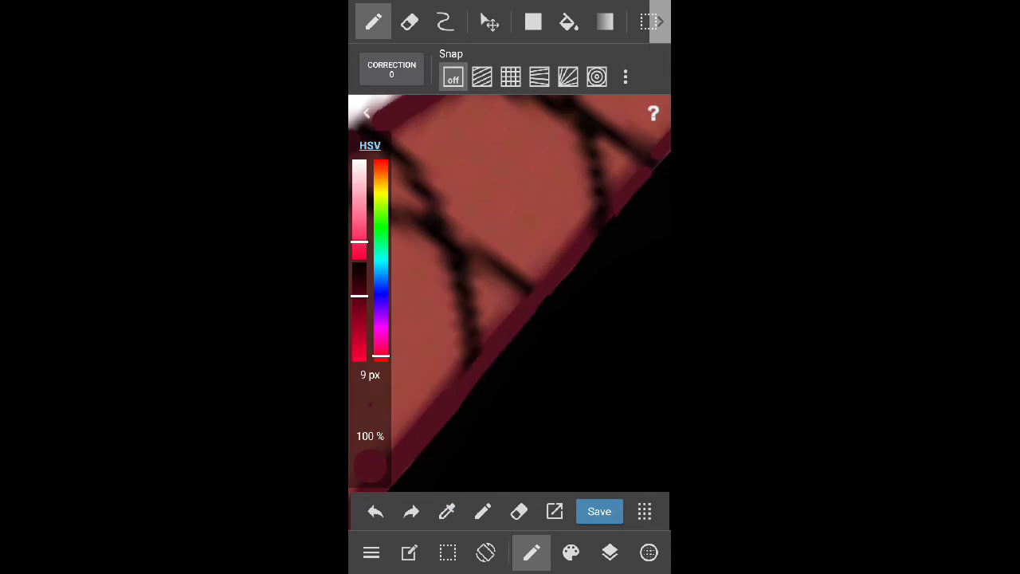
click(610, 552)
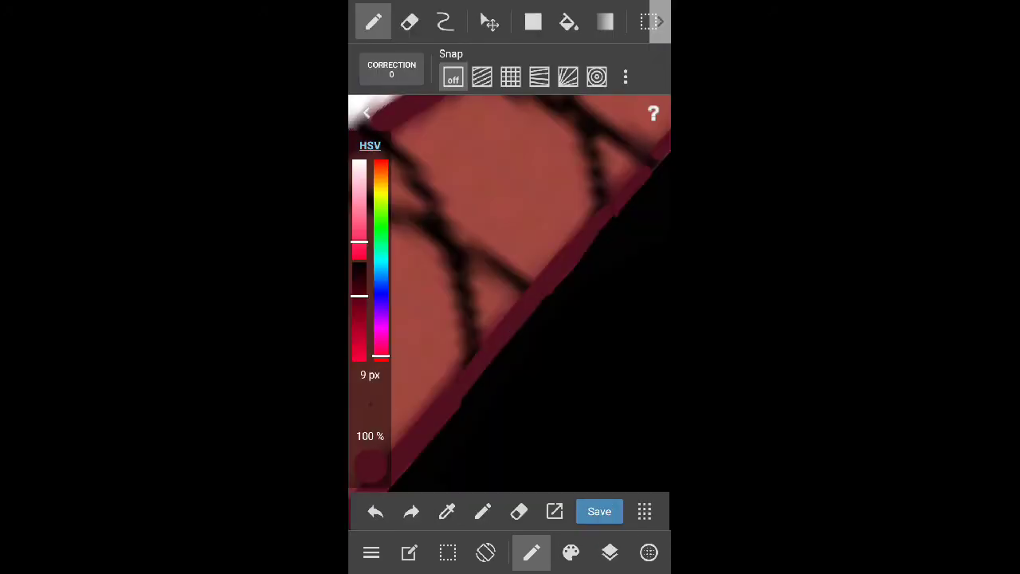
Draw and commit a curved line along the laced strap's lower edge
click(444, 22)
drag(388, 490, 457, 399)
scroll(565, 271, down, 2)
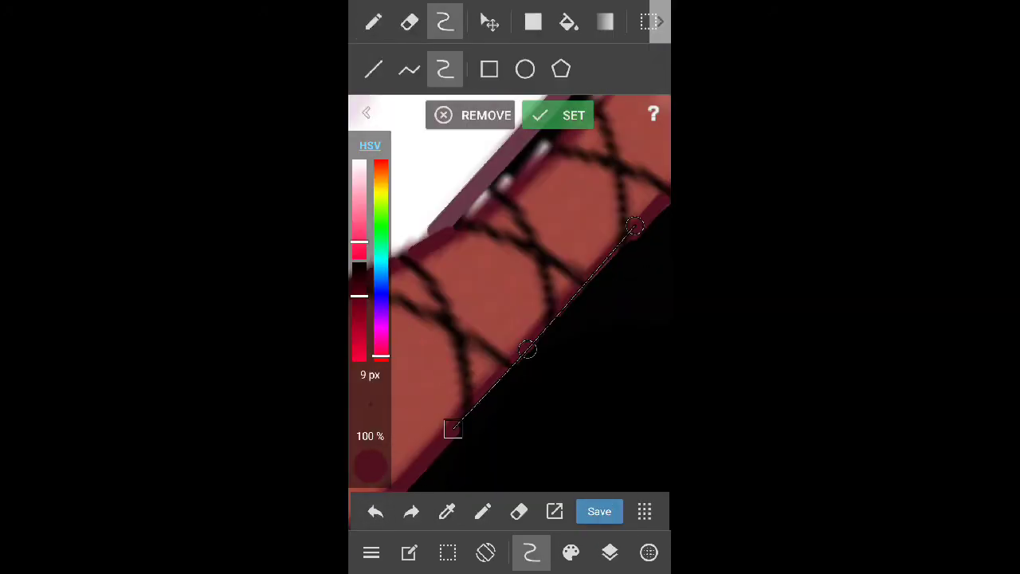
scroll(565, 272, down, 2)
scroll(565, 271, down, 2)
scroll(510, 294, up, 2)
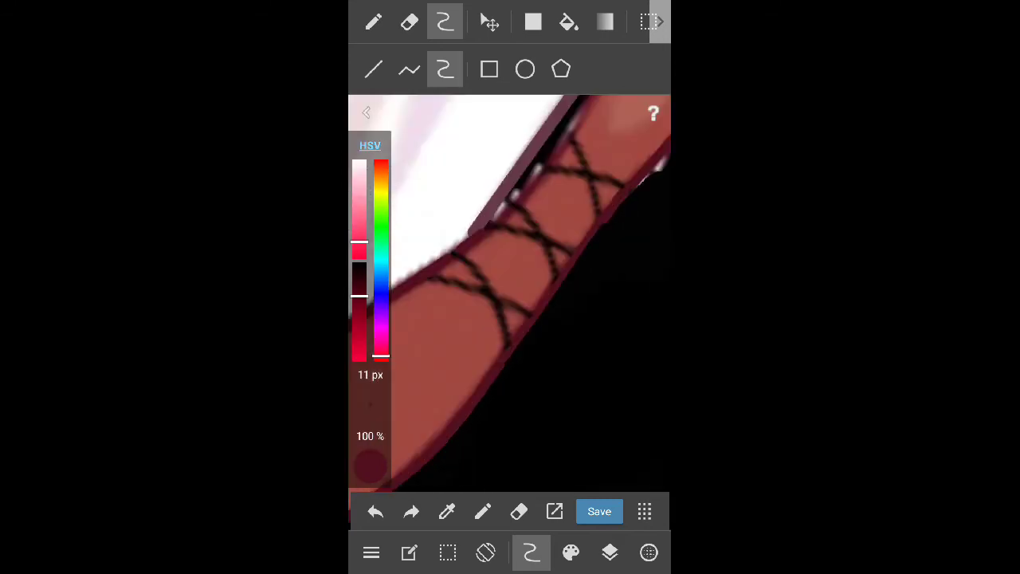
drag(470, 428, 545, 339)
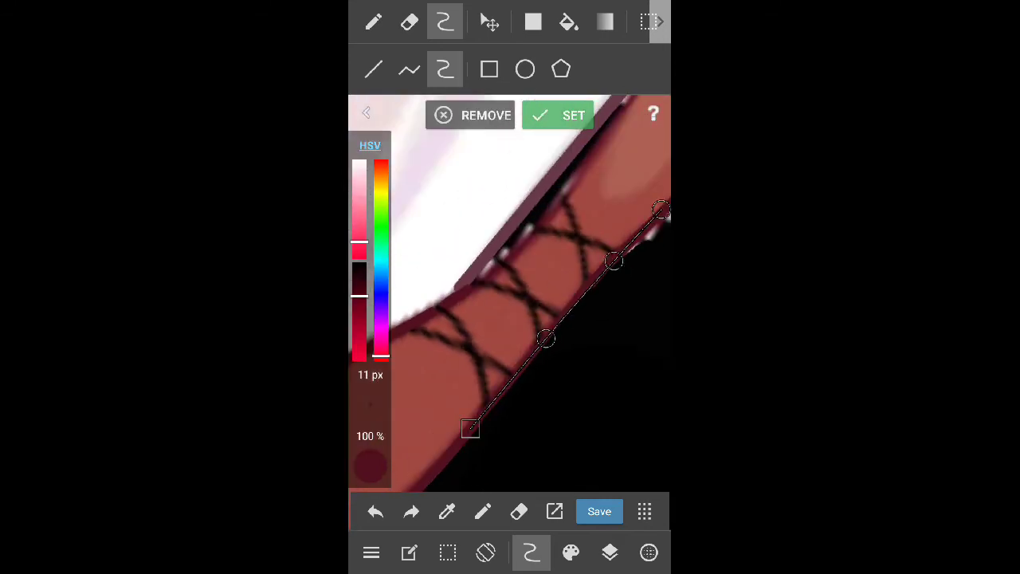
scroll(510, 295, down, 2)
scroll(510, 295, up, 2)
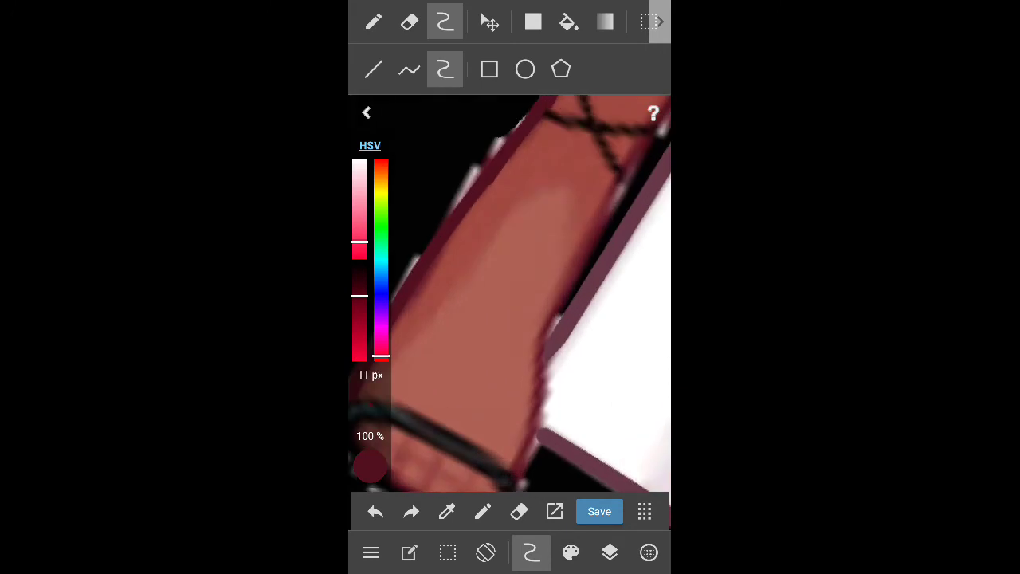
scroll(510, 295, down, 2)
scroll(510, 295, up, 1)
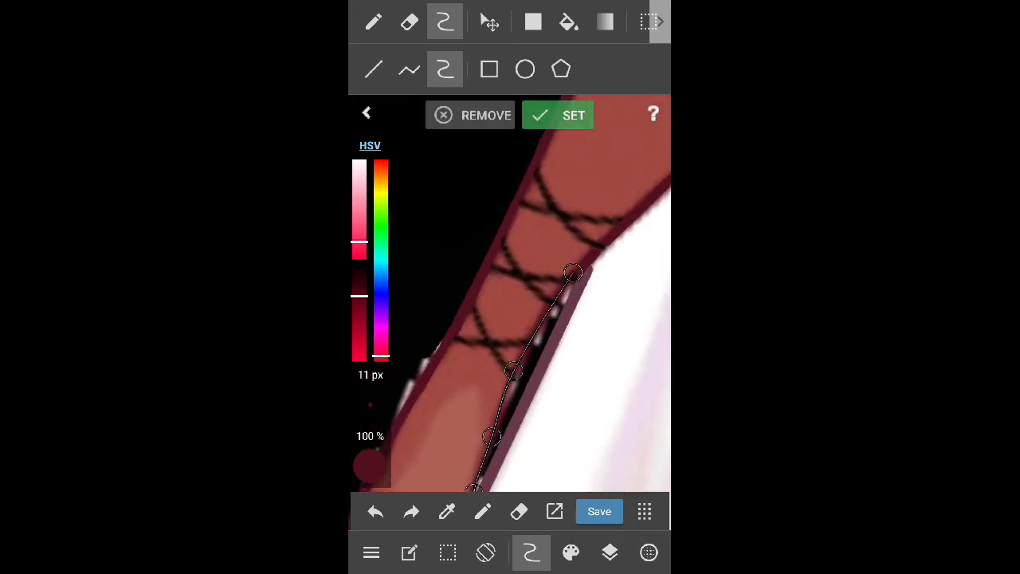
click(557, 115)
scroll(510, 295, up, 2)
Touch up the leg outline by alternating eraser and pen, undoing the last stroke
click(408, 21)
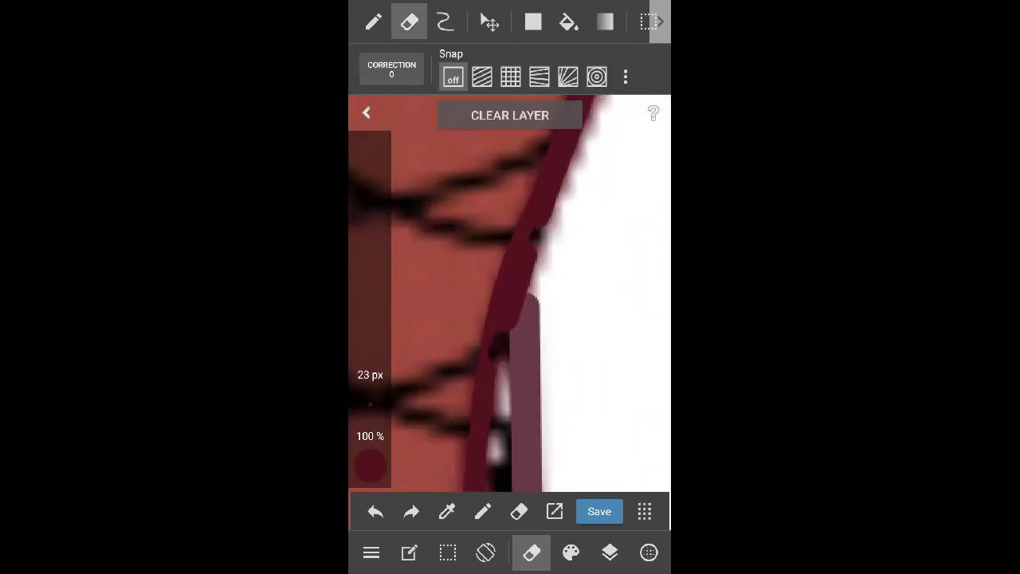
click(609, 552)
scroll(510, 295, down, 1)
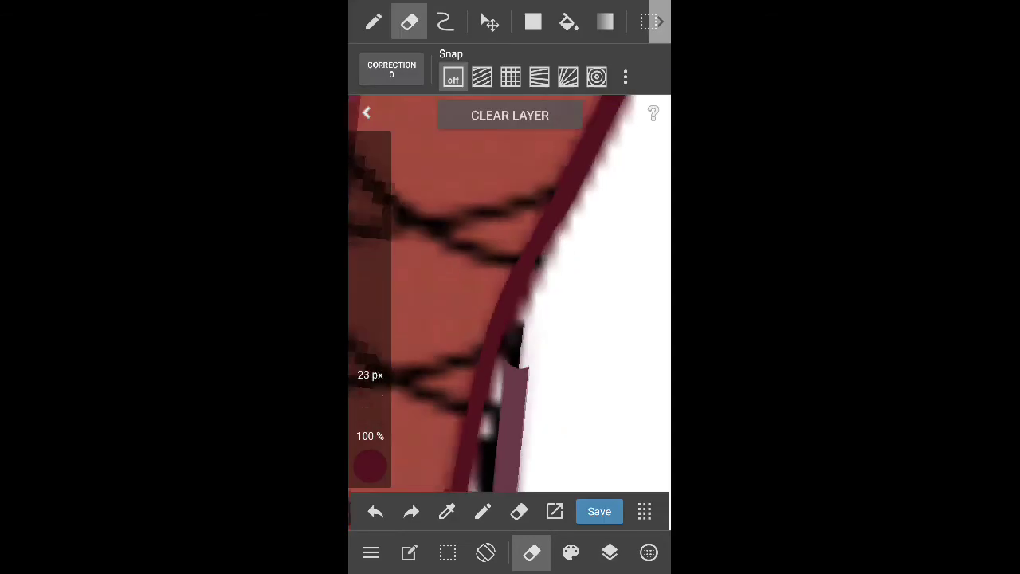
click(374, 22)
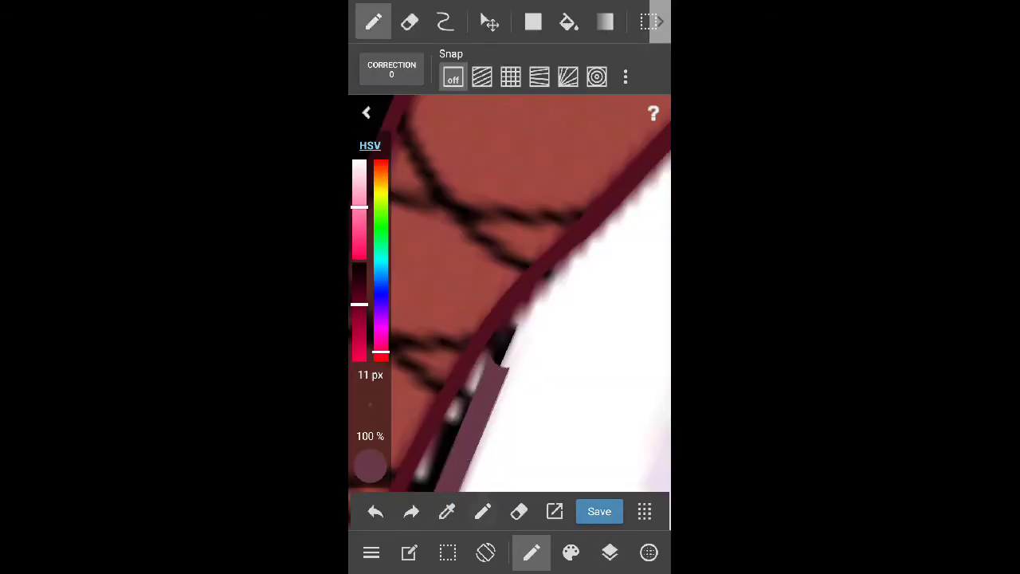
scroll(510, 295, up, 1)
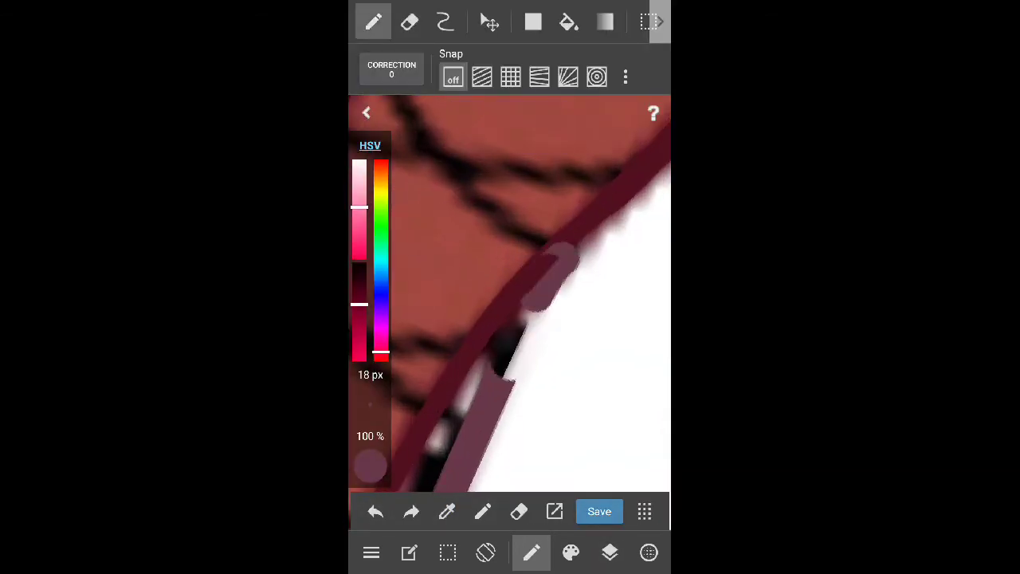
click(409, 22)
click(610, 552)
click(373, 21)
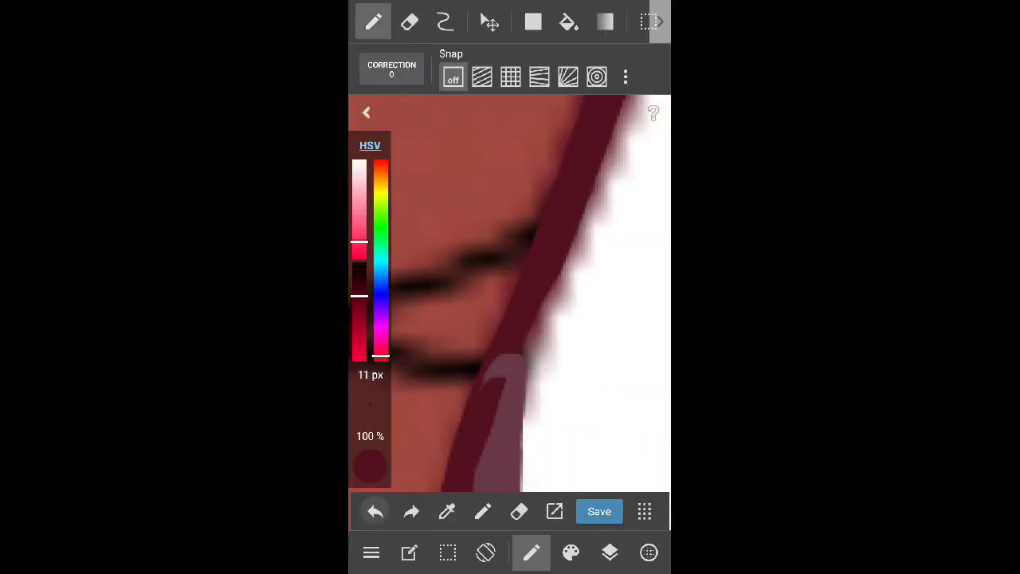
scroll(510, 295, down, 2)
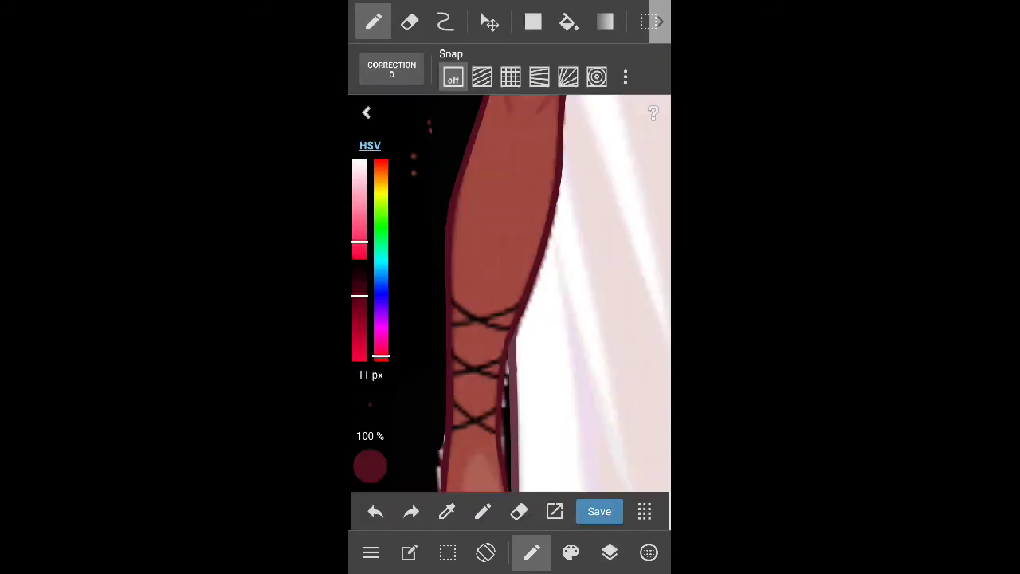
Add a black 7 px curved lace line across the strap
click(570, 552)
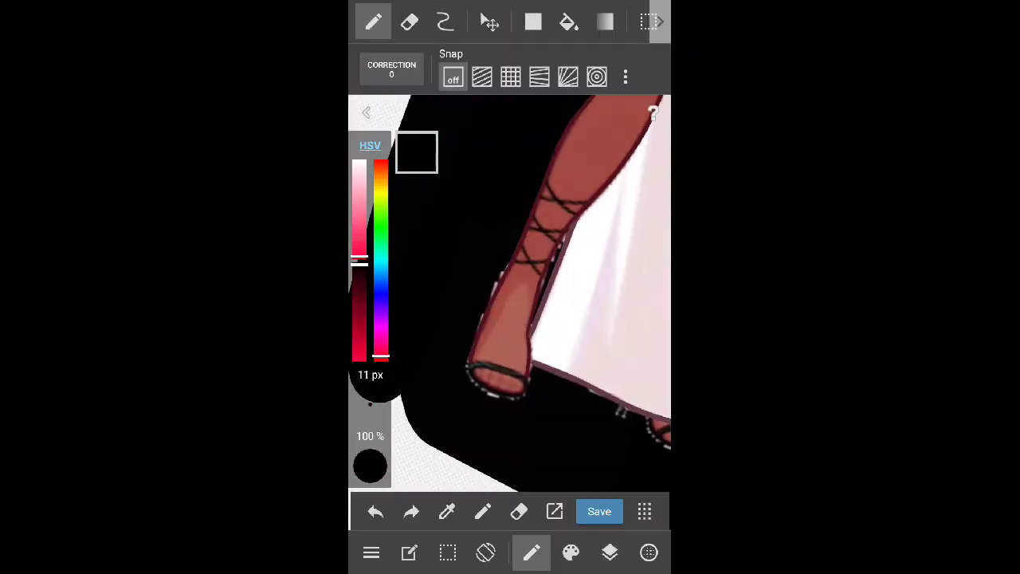
scroll(510, 295, up, 3)
click(445, 22)
drag(483, 267, 505, 344)
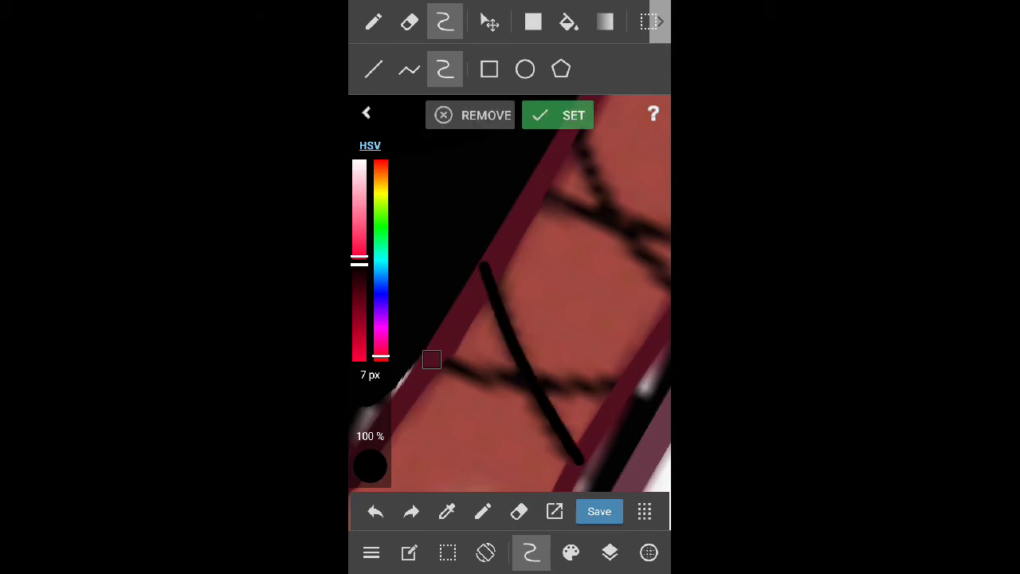
click(557, 115)
scroll(510, 294, down, 3)
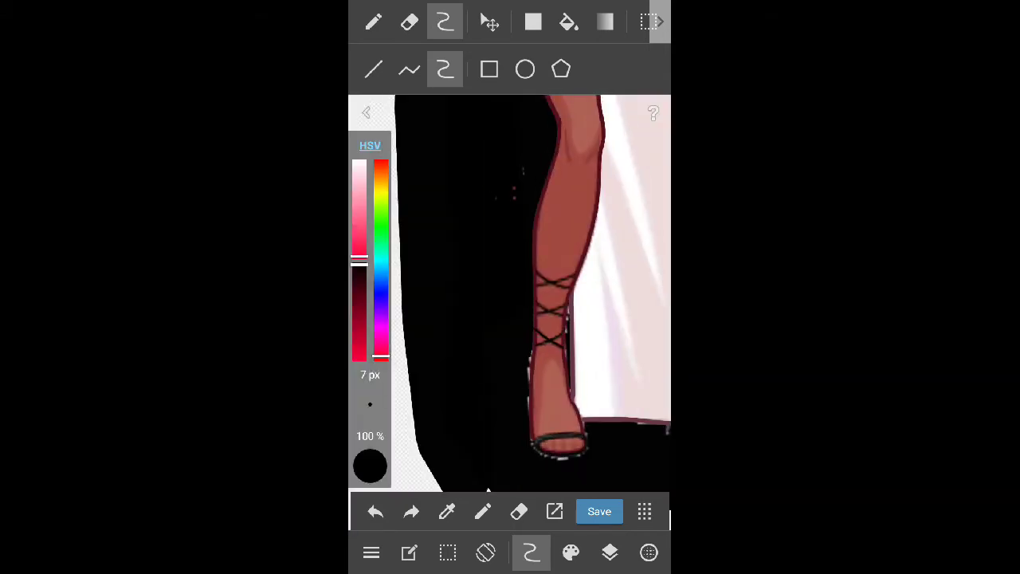
scroll(510, 295, up, 2)
click(610, 552)
click(610, 552)
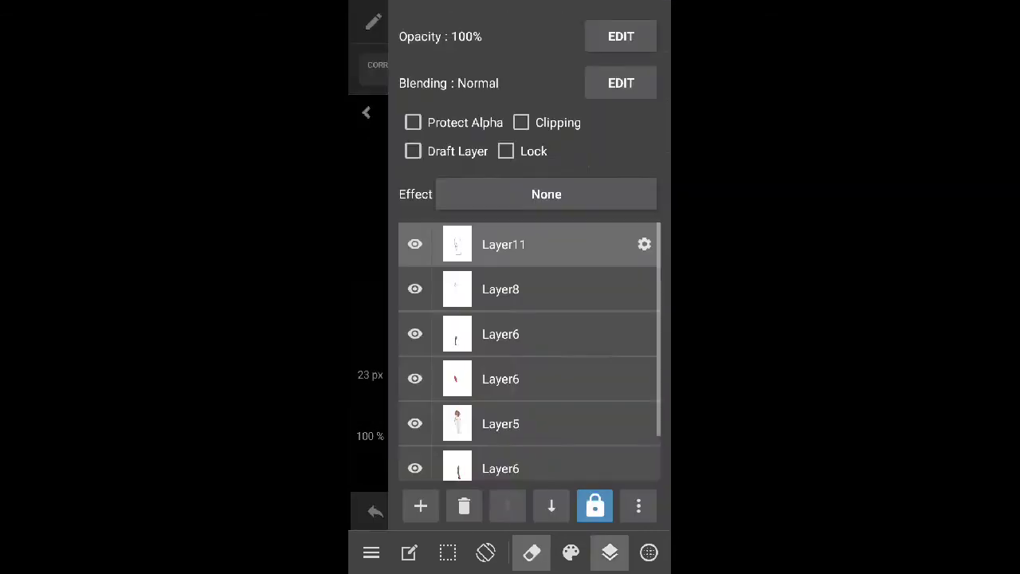
Zoom in and out over the finished leg and shoe, then bring up the layer list
scroll(510, 295, up, 2)
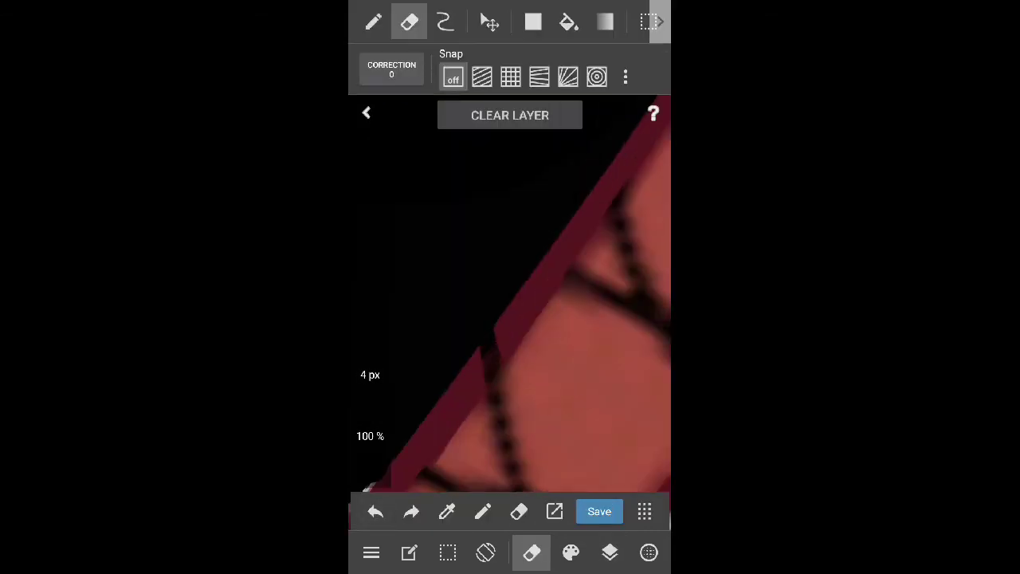
scroll(510, 294, down, 2)
scroll(510, 295, up, 3)
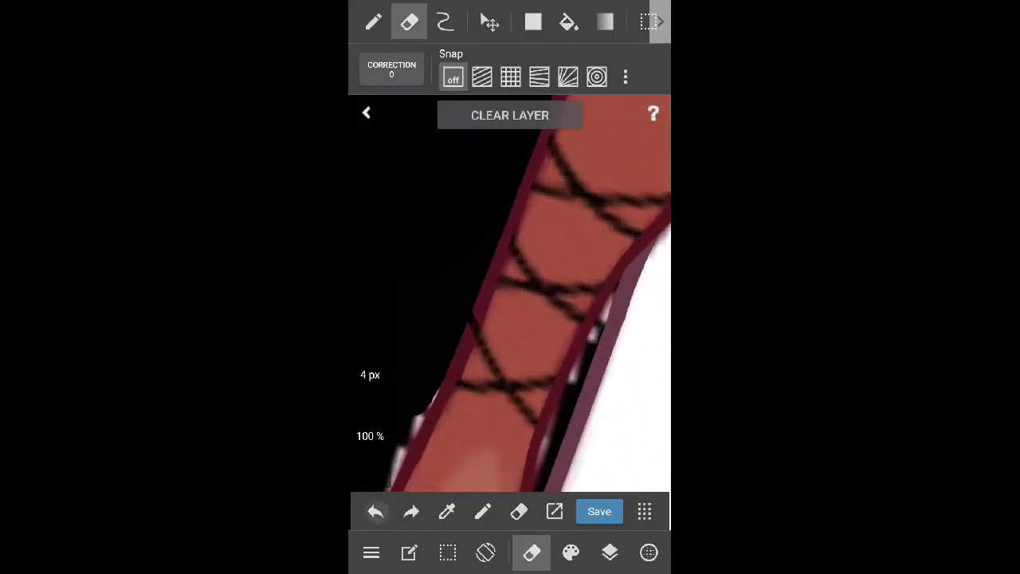
scroll(510, 294, down, 2)
scroll(510, 295, down, 3)
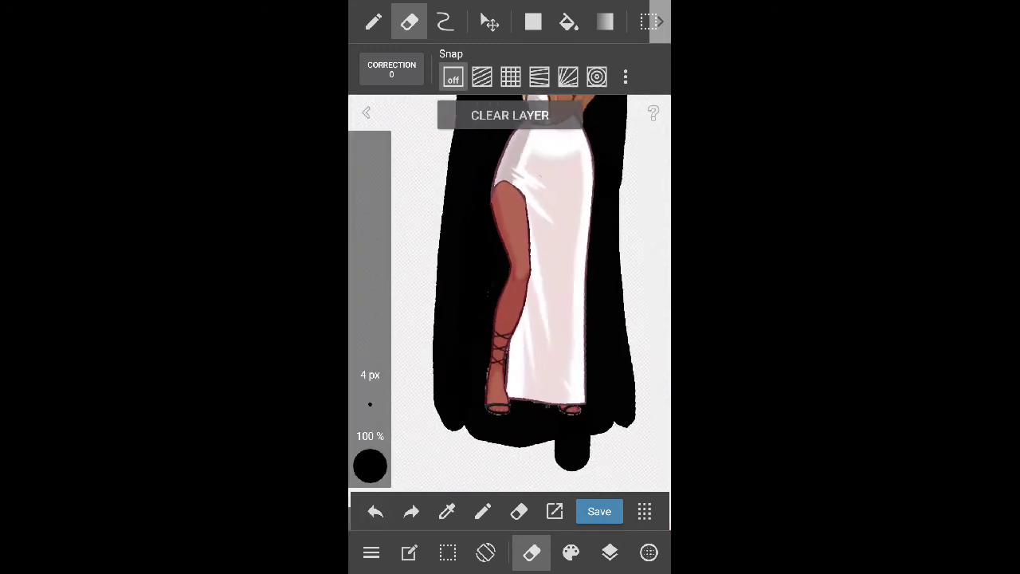
scroll(510, 294, up, 5)
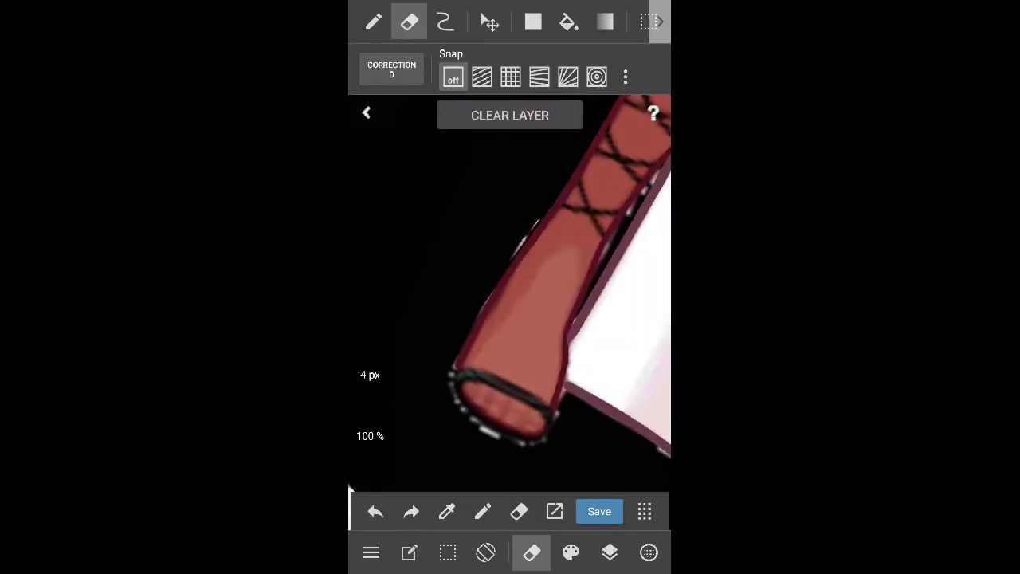
scroll(510, 295, up, 2)
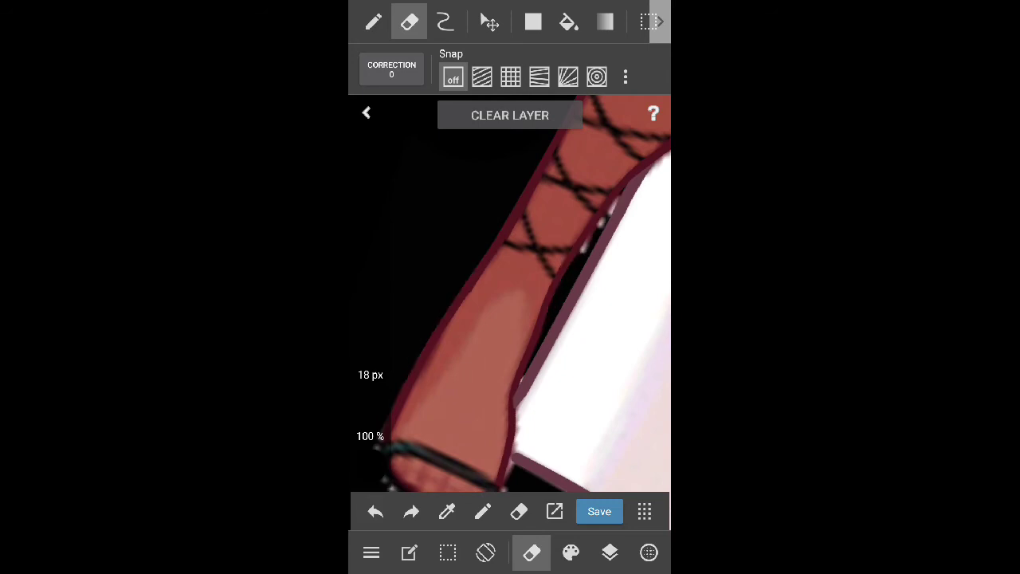
scroll(510, 295, down, 1)
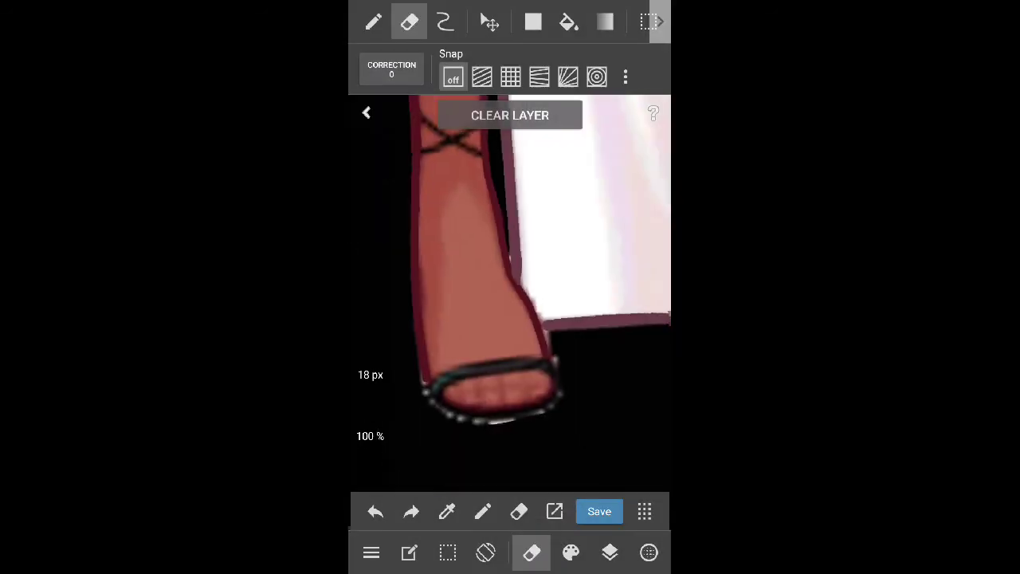
scroll(510, 295, up, 3)
scroll(510, 295, down, 1)
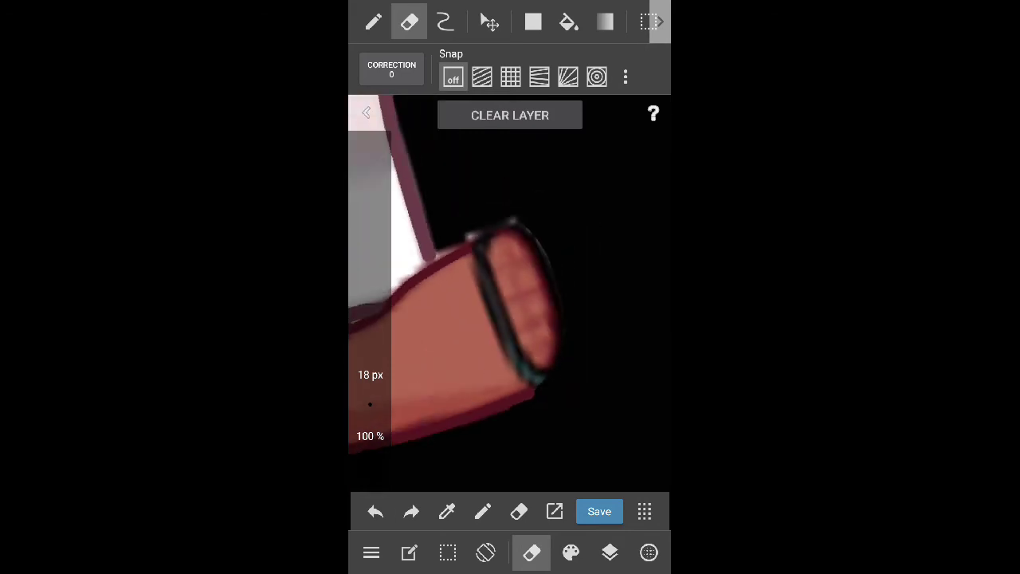
scroll(510, 295, down, 1)
scroll(510, 295, down, 1)
scroll(510, 294, up, 1)
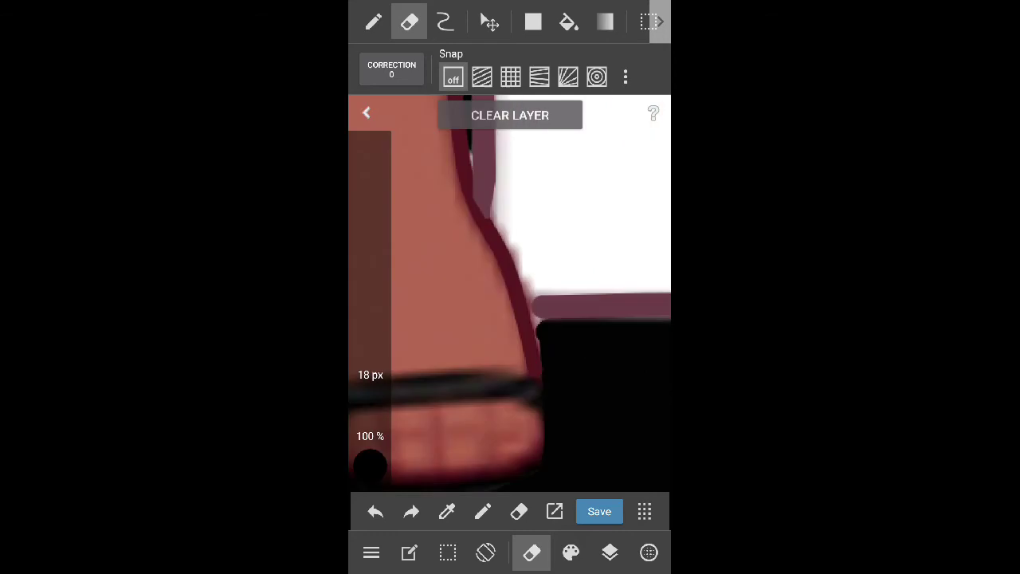
scroll(510, 294, down, 2)
scroll(510, 295, up, 2)
scroll(510, 295, down, 2)
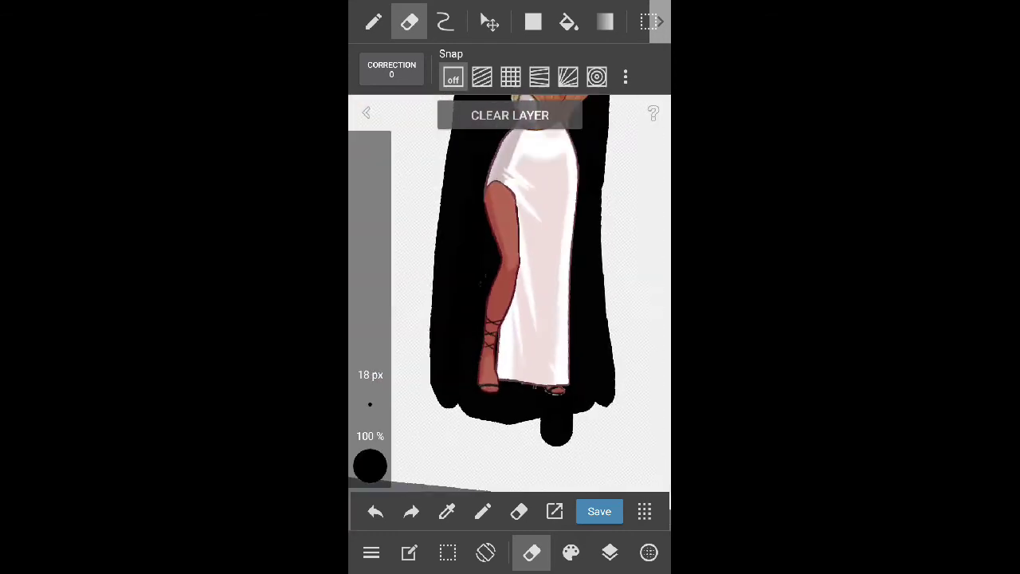
scroll(510, 295, up, 2)
scroll(510, 294, down, 2)
scroll(510, 295, down, 2)
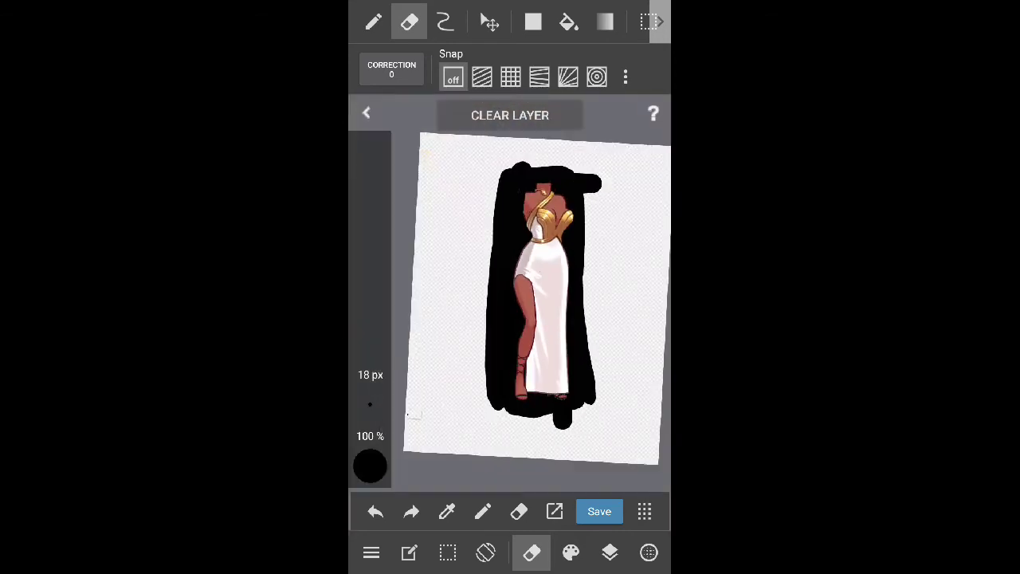
click(609, 552)
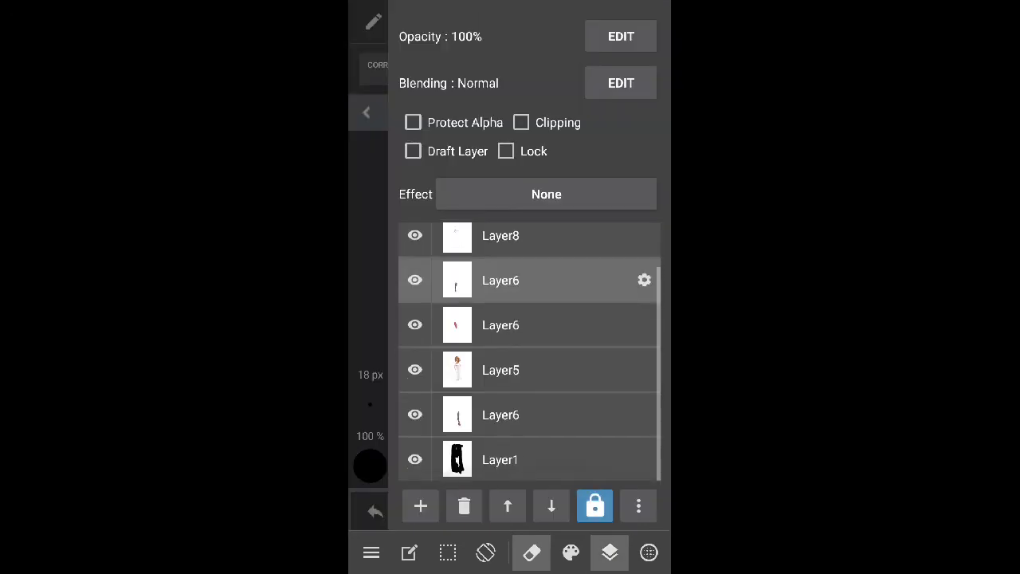
Pick the 15 px sharp pen, undo the stray black stroke, and curve along the toenail's bottom edge
click(609, 552)
scroll(510, 295, up, 2)
click(571, 552)
click(473, 363)
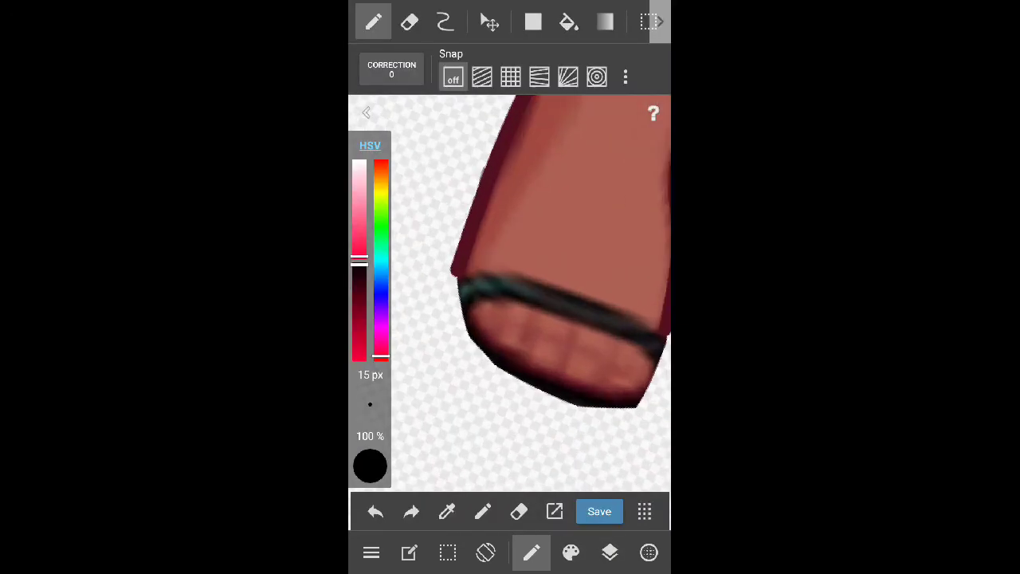
click(375, 510)
click(610, 552)
click(445, 21)
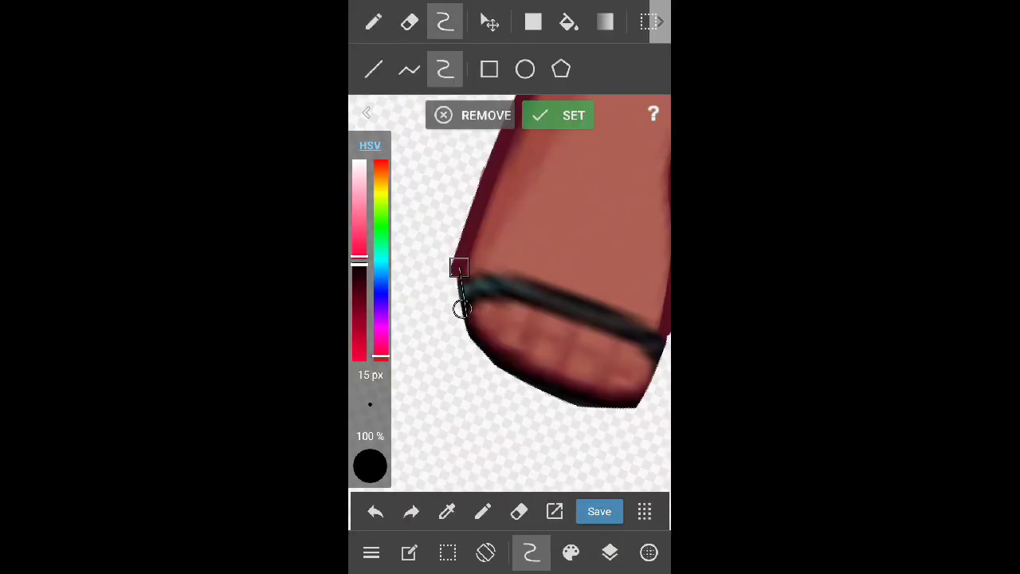
click(593, 398)
click(574, 426)
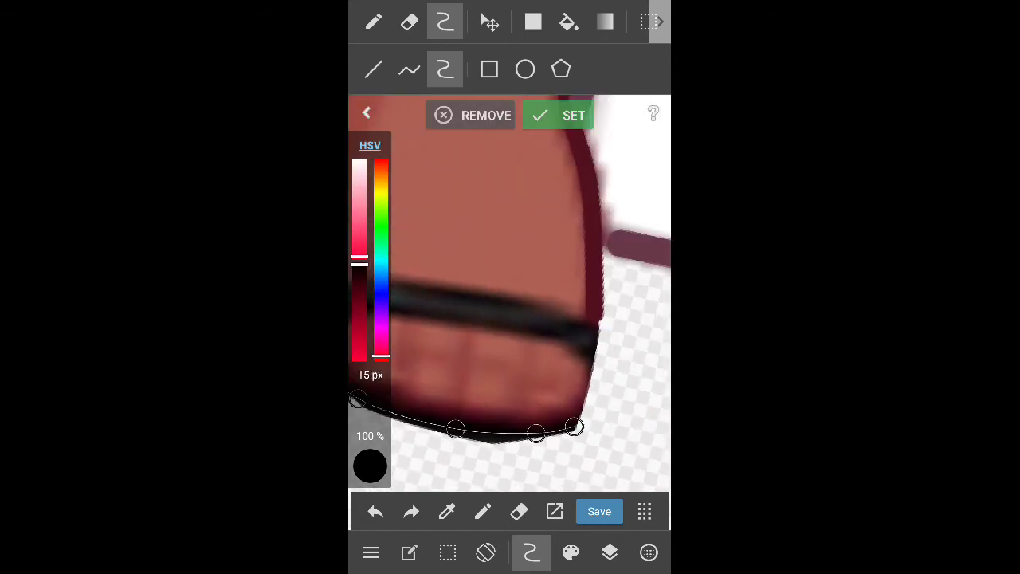
click(374, 22)
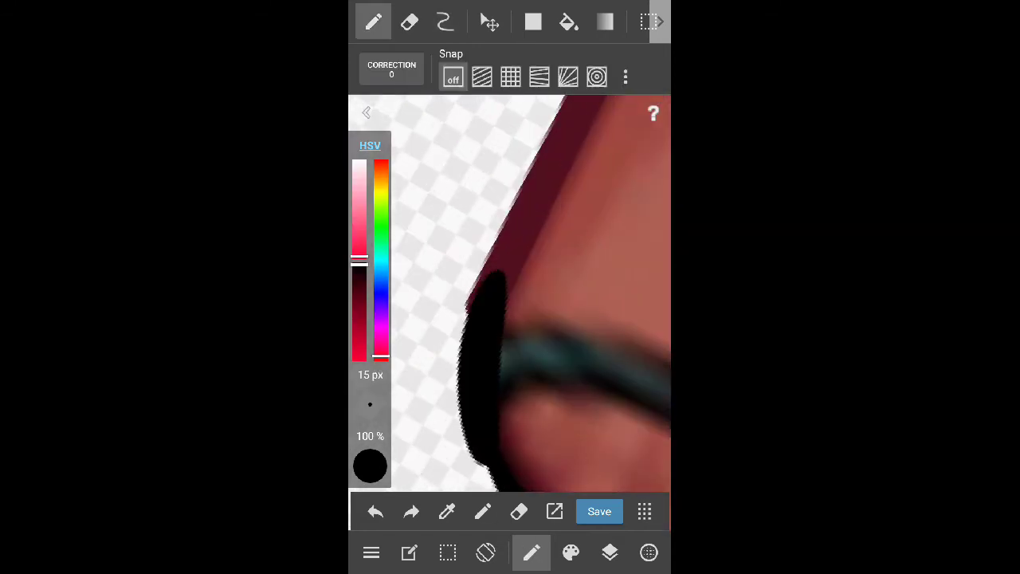
Sample the maroon outline colour and draw a curved line along the sandal strap's upper edge
click(447, 511)
click(466, 239)
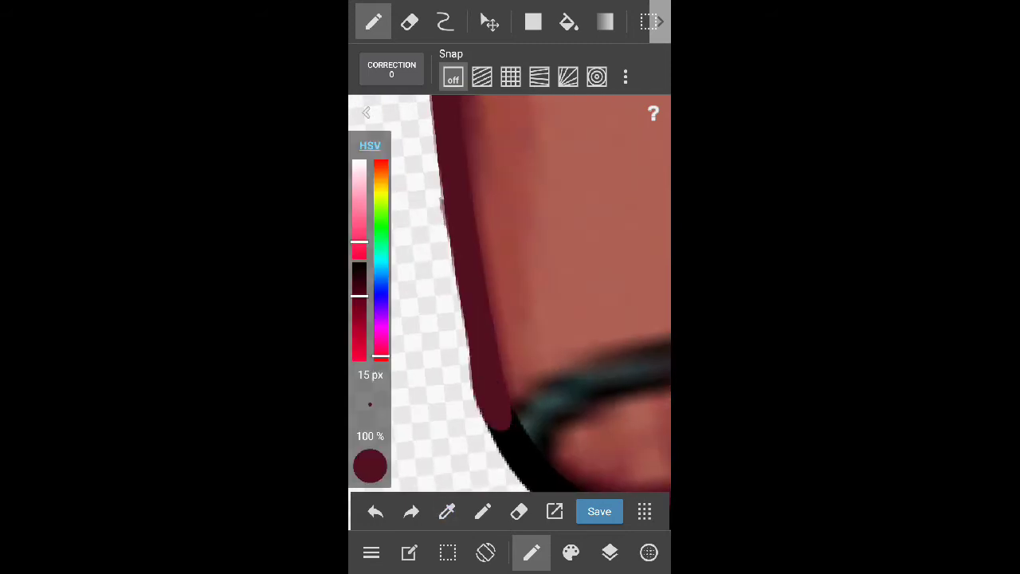
drag(370, 383, 370, 406)
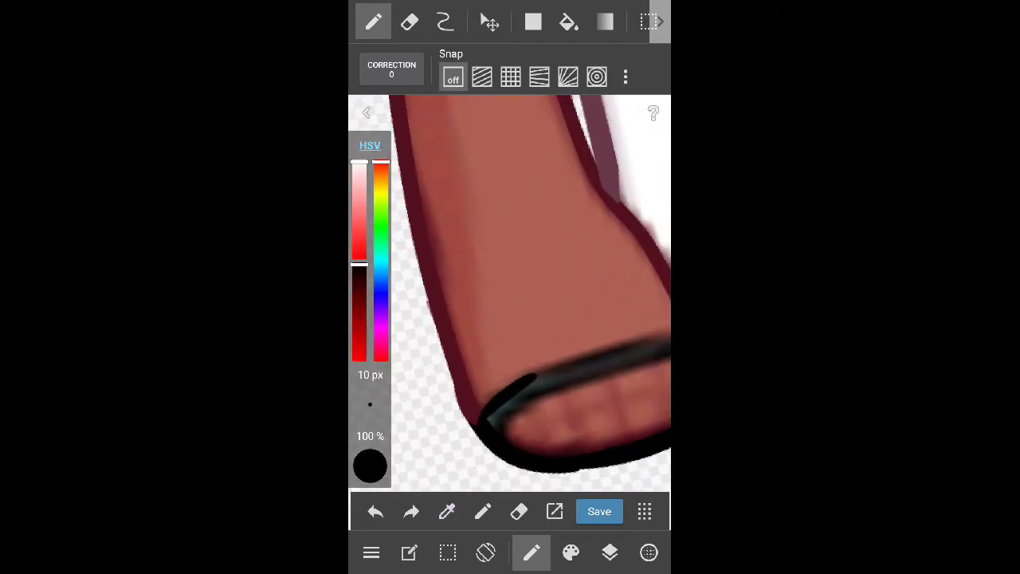
drag(510, 239, 510, 358)
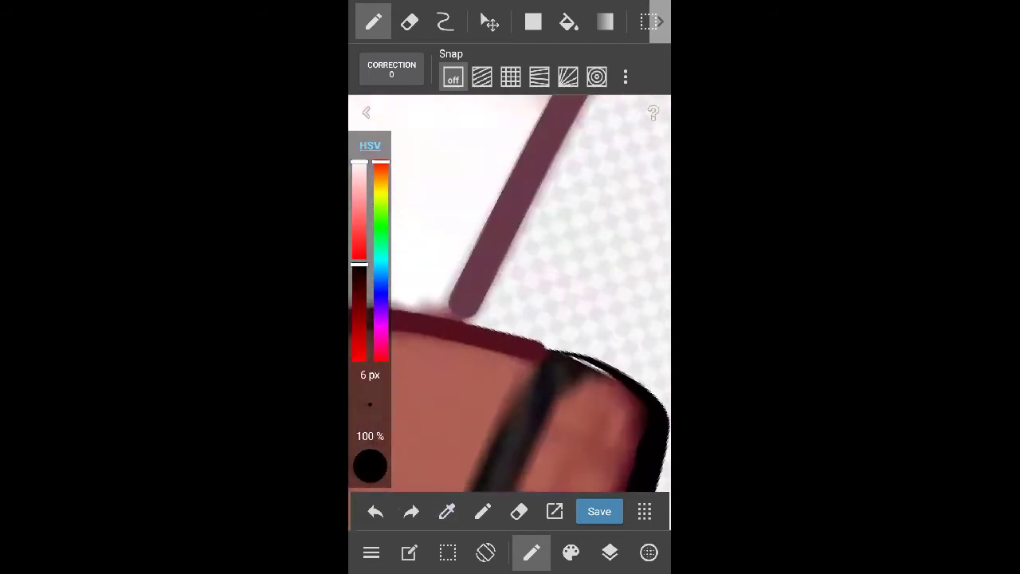
click(444, 21)
drag(486, 413, 579, 312)
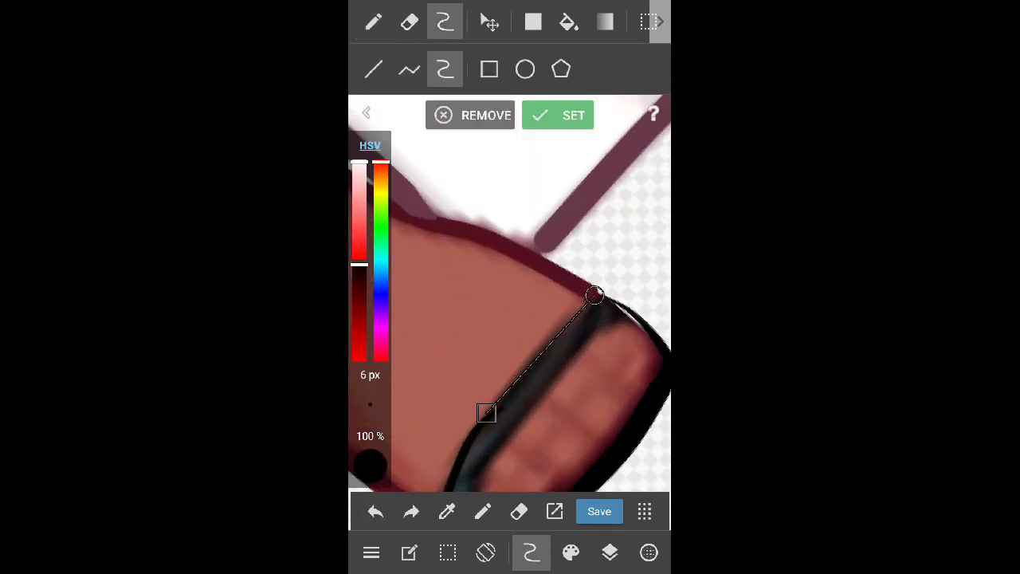
click(558, 114)
click(409, 21)
click(374, 22)
Zoom in on the shoe tip and undo the thin stray black stroke there
mouse_move(510, 239)
mouse_down()
mouse_move(510, 358)
mouse_move(478, 279)
mouse_up()
mouse_move(510, 358)
mouse_down()
mouse_move(510, 239)
mouse_move(414, 128)
mouse_up()
drag(510, 279, 510, 199)
drag(510, 279, 478, 319)
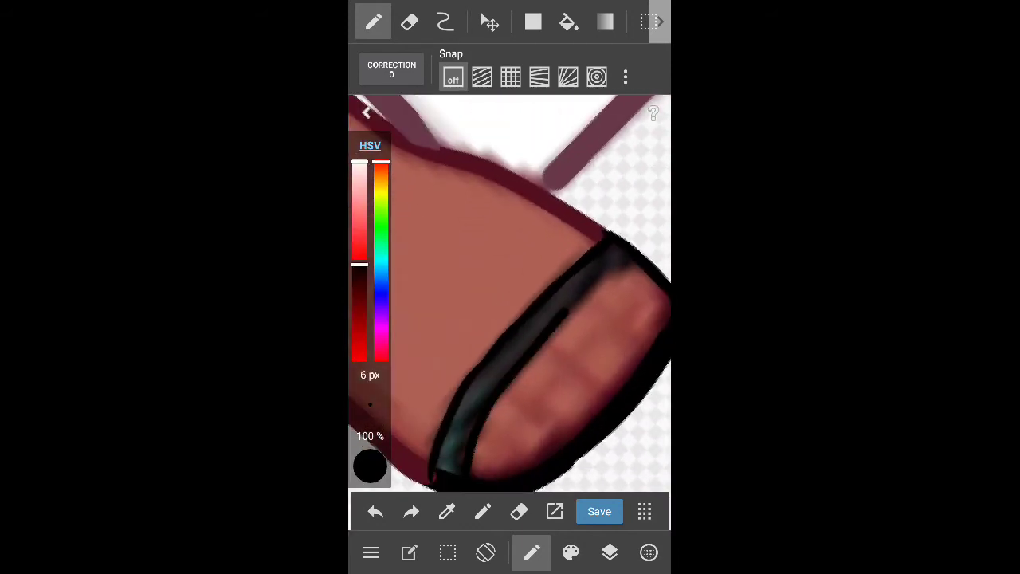
click(376, 510)
click(445, 21)
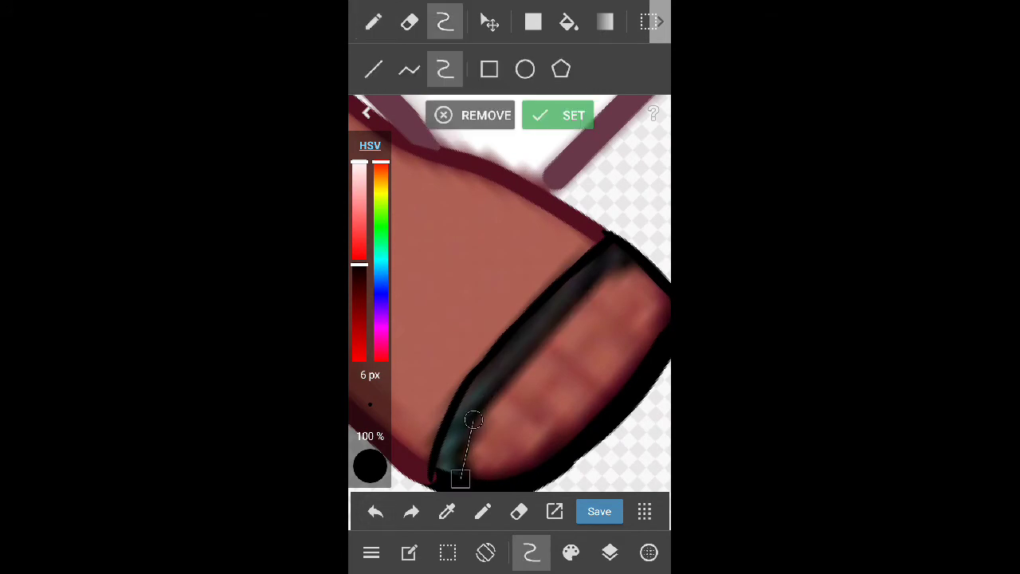
drag(510, 319, 558, 239)
click(374, 21)
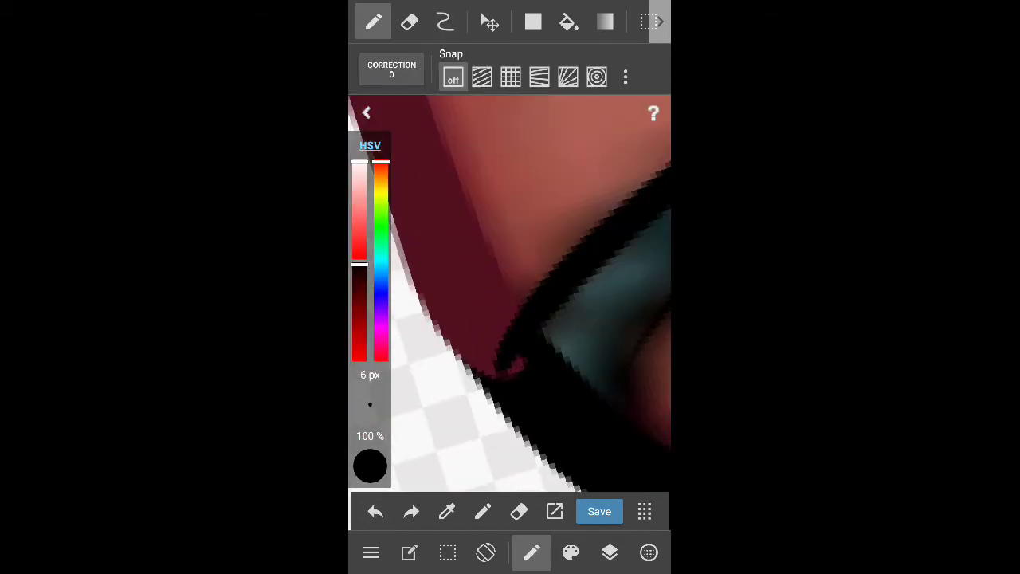
mouse_move(510, 319)
mouse_down()
mouse_move(510, 239)
mouse_move(509, 319)
mouse_up()
Sample maroon from the leg outline and skin tone from the arm along the outline edge
click(447, 510)
click(498, 311)
drag(510, 239, 510, 319)
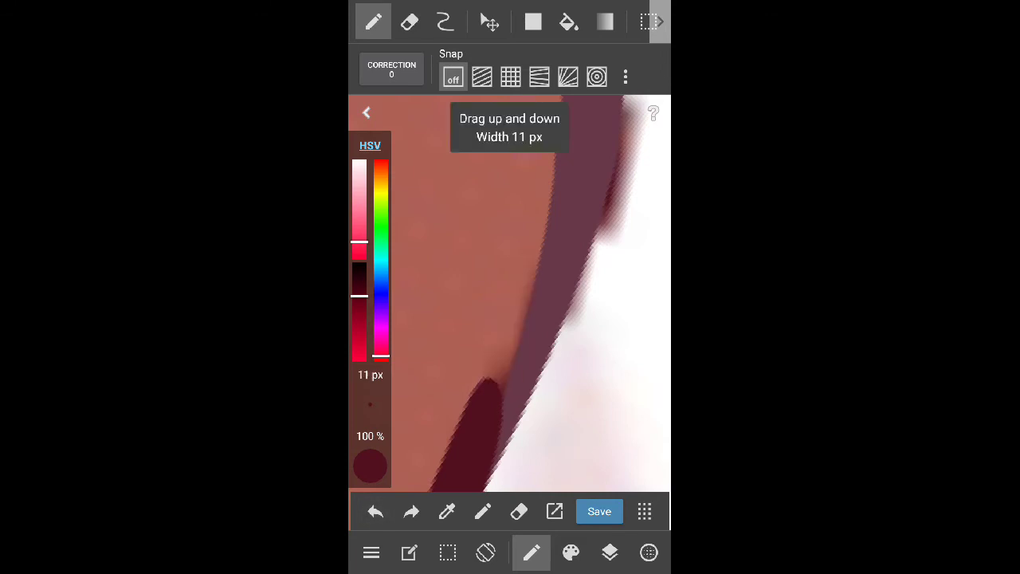
drag(510, 319, 510, 239)
click(558, 358)
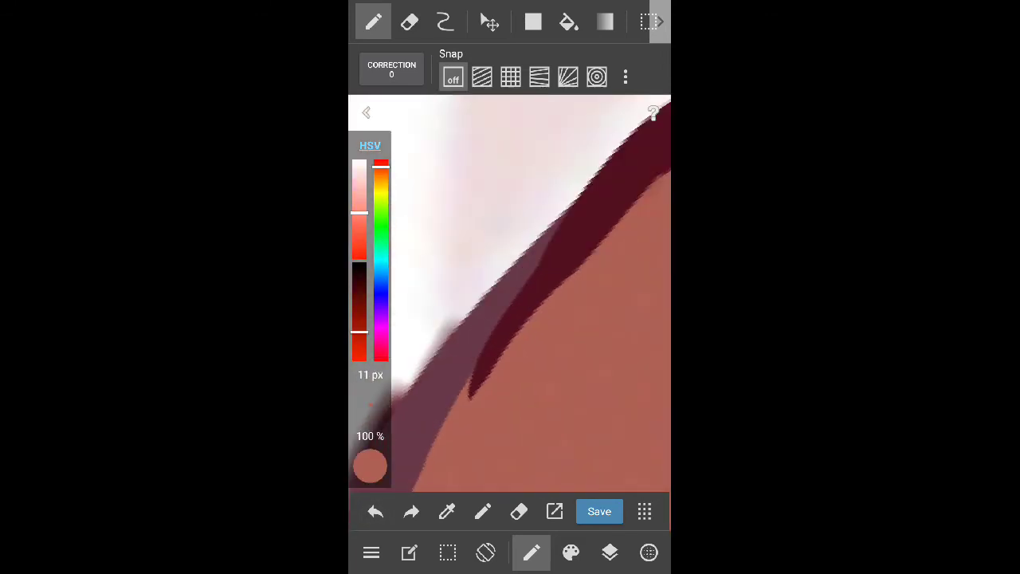
drag(526, 279, 510, 327)
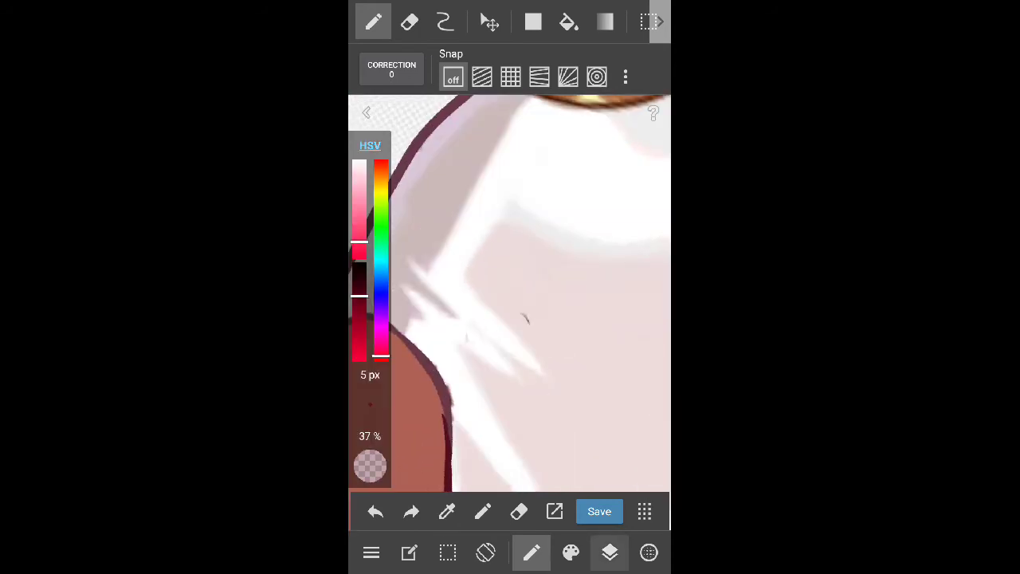
Select the third-row Layer6 and alternate between pen and eraser to tidy stray marks
click(610, 552)
click(526, 334)
click(609, 553)
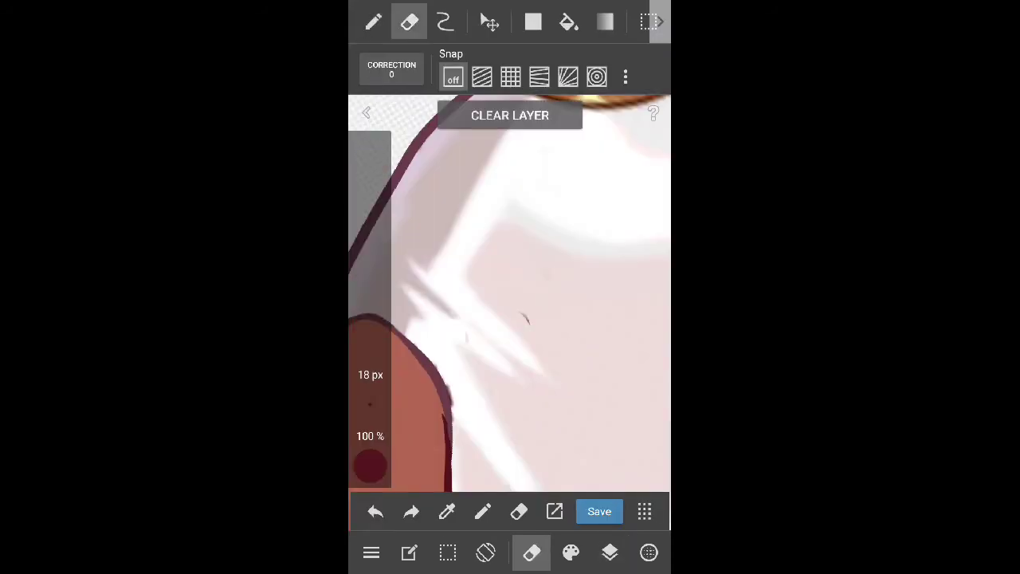
click(374, 22)
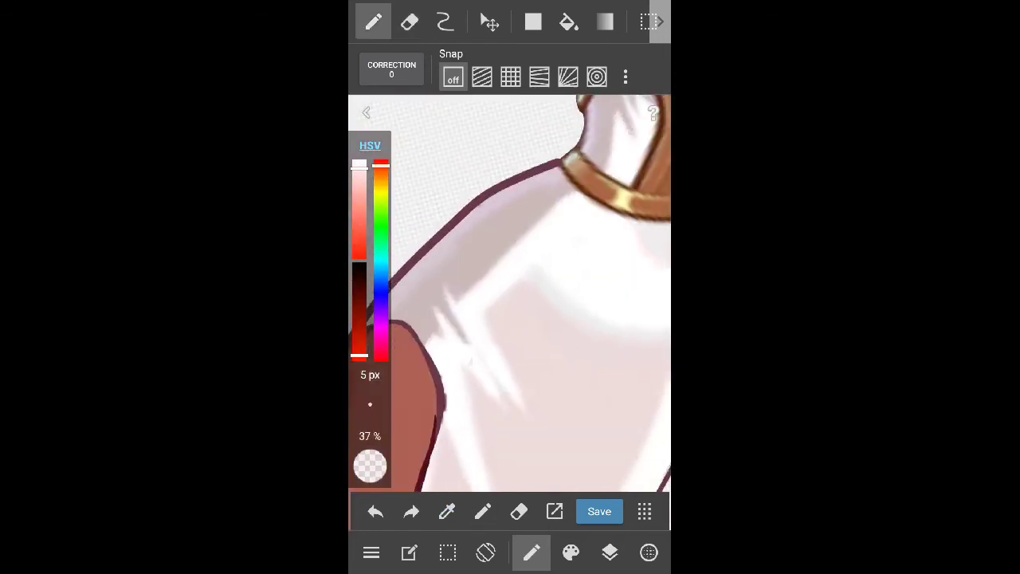
scroll(509, 292, up, 5)
scroll(510, 292, down, 5)
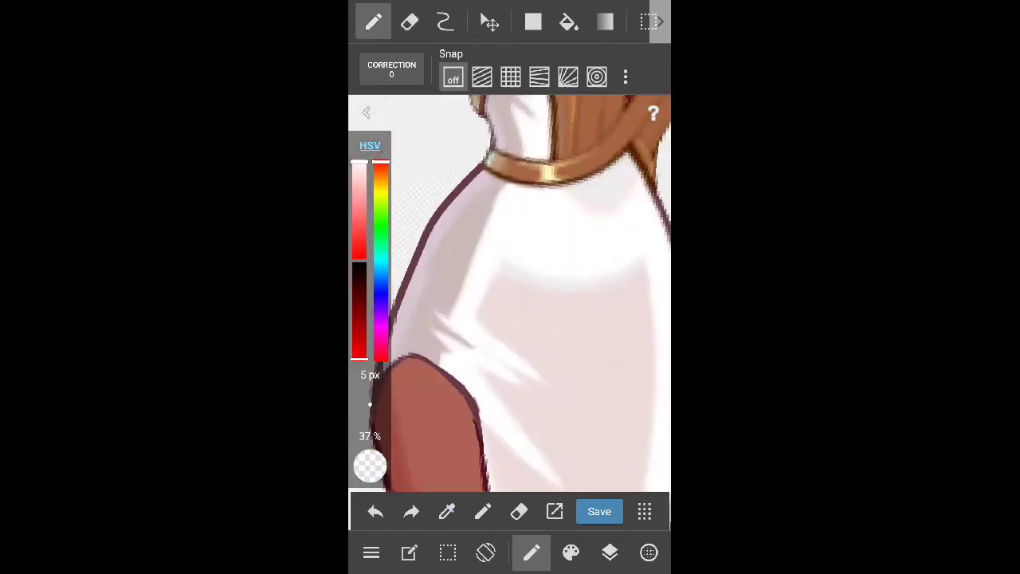
click(610, 552)
click(408, 22)
scroll(509, 292, up, 5)
scroll(509, 292, up, 3)
click(610, 552)
Switch between Layer8 and the lower Layer6, ending on the lower Layer6
click(609, 552)
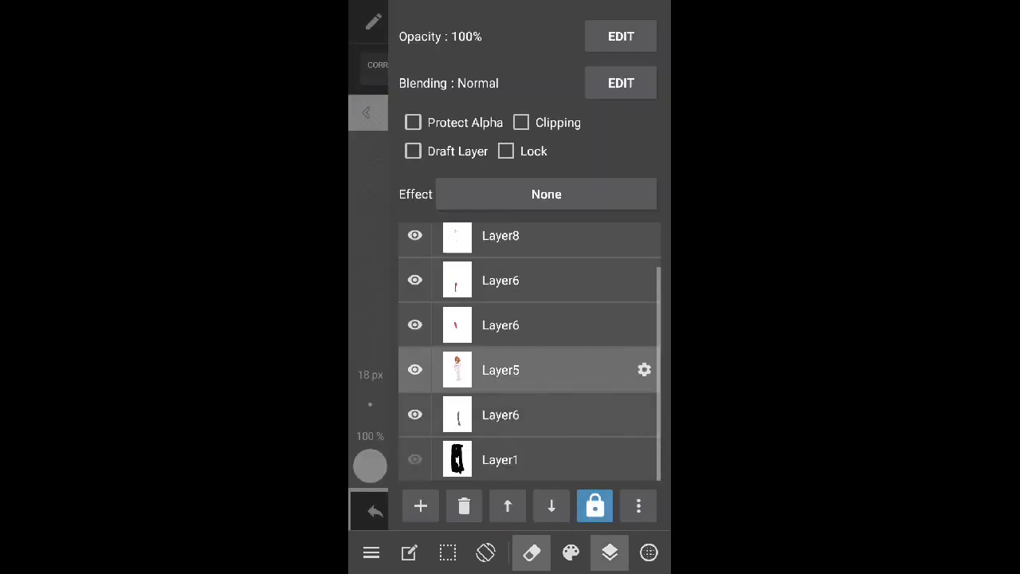
click(510, 414)
click(610, 552)
click(609, 552)
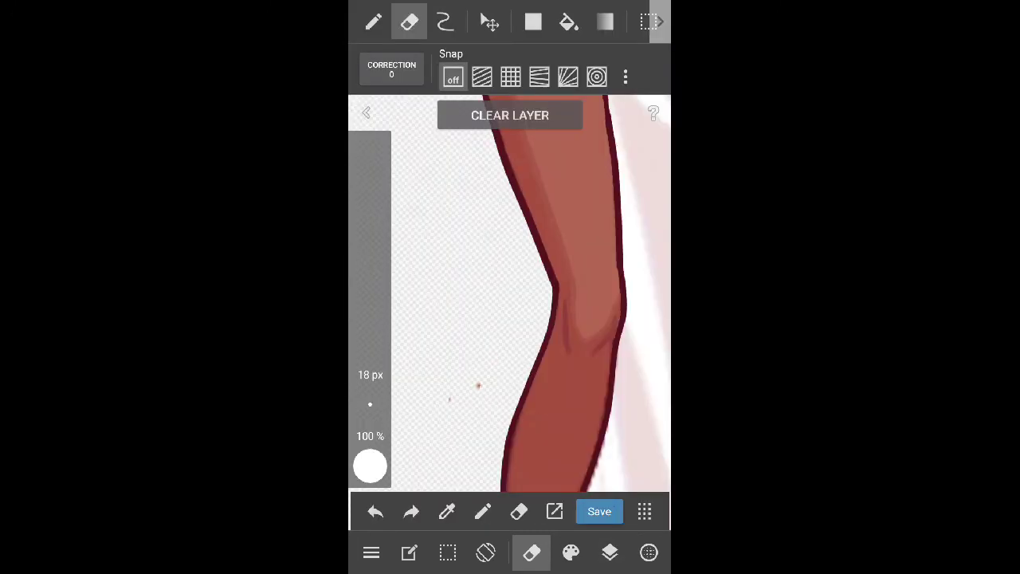
scroll(510, 293, down, 3)
scroll(510, 293, up, 3)
click(610, 552)
click(510, 288)
scroll(525, 358, down, 1)
click(510, 415)
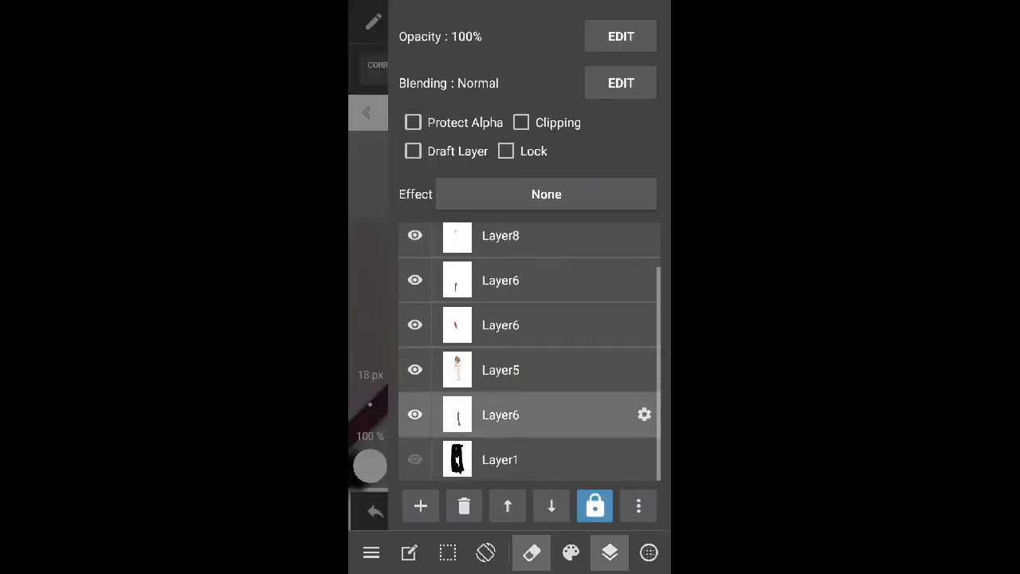
click(610, 552)
Rotate the gown's maroon outline to near vertical, then return to the pen with layers shown
mouse_move(557, 287)
mouse_down()
mouse_move(518, 343)
mouse_move(526, 239)
mouse_up()
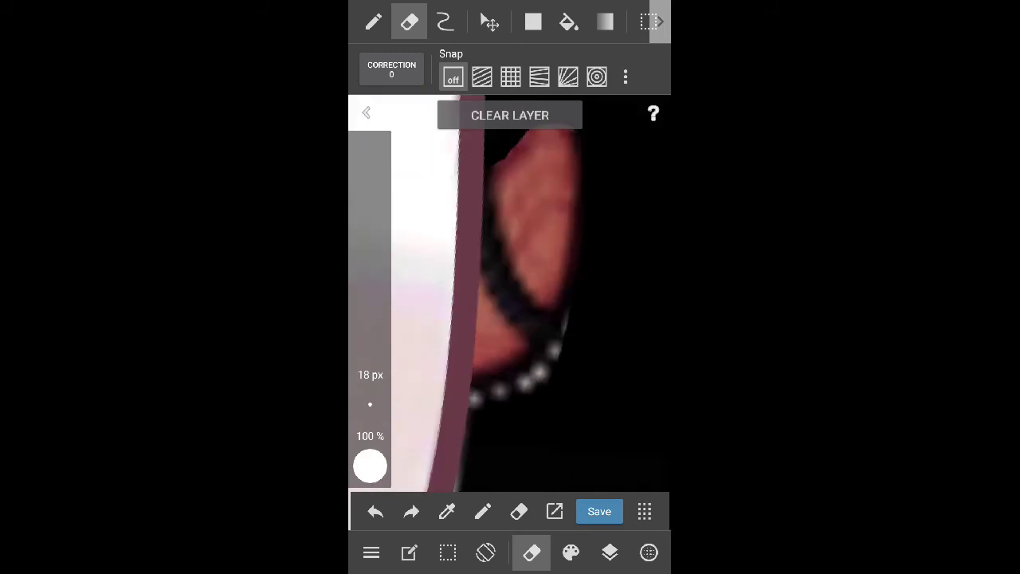
mouse_move(518, 319)
mouse_down()
mouse_move(510, 239)
mouse_move(525, 199)
mouse_up()
drag(558, 239, 462, 359)
mouse_move(510, 239)
mouse_down()
mouse_move(478, 279)
mouse_move(542, 239)
mouse_move(510, 303)
mouse_move(478, 335)
mouse_move(494, 278)
mouse_up()
click(609, 552)
click(609, 552)
click(374, 22)
click(610, 552)
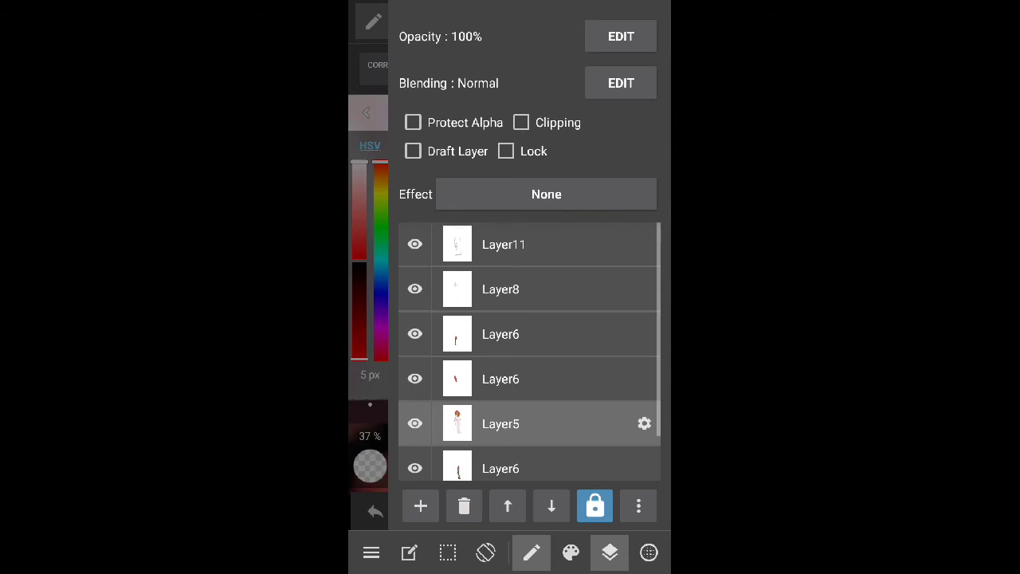
Set the maroon brush to 7 px at full opacity, then switch to the eraser
click(513, 387)
drag(369, 404, 370, 375)
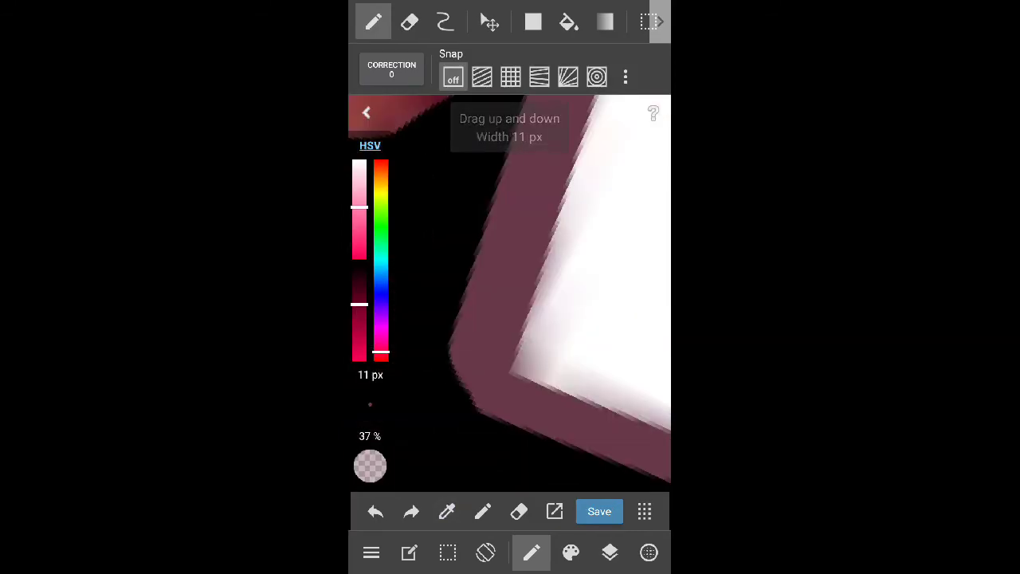
click(571, 552)
click(430, 296)
click(570, 553)
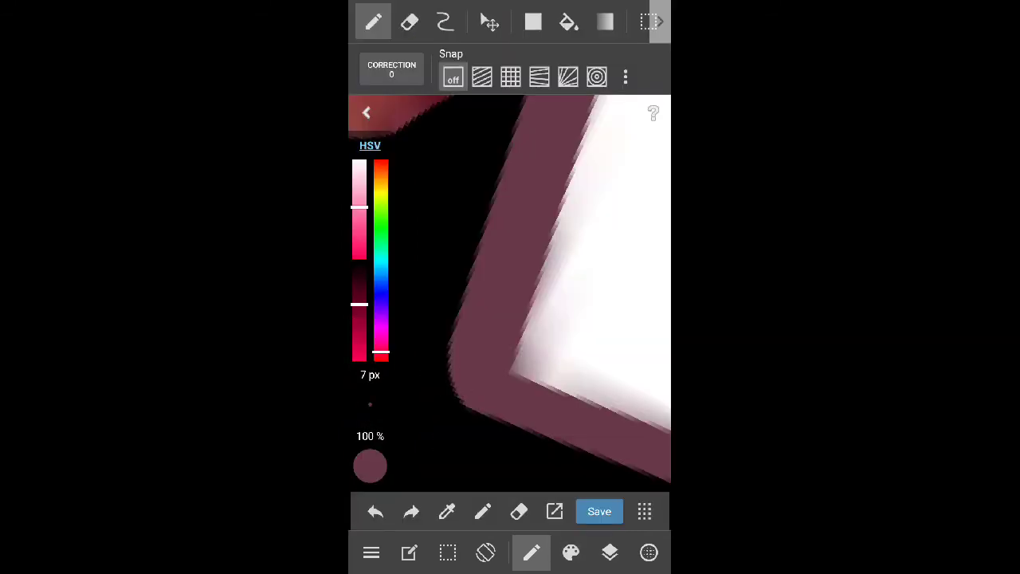
scroll(510, 295, up, 2)
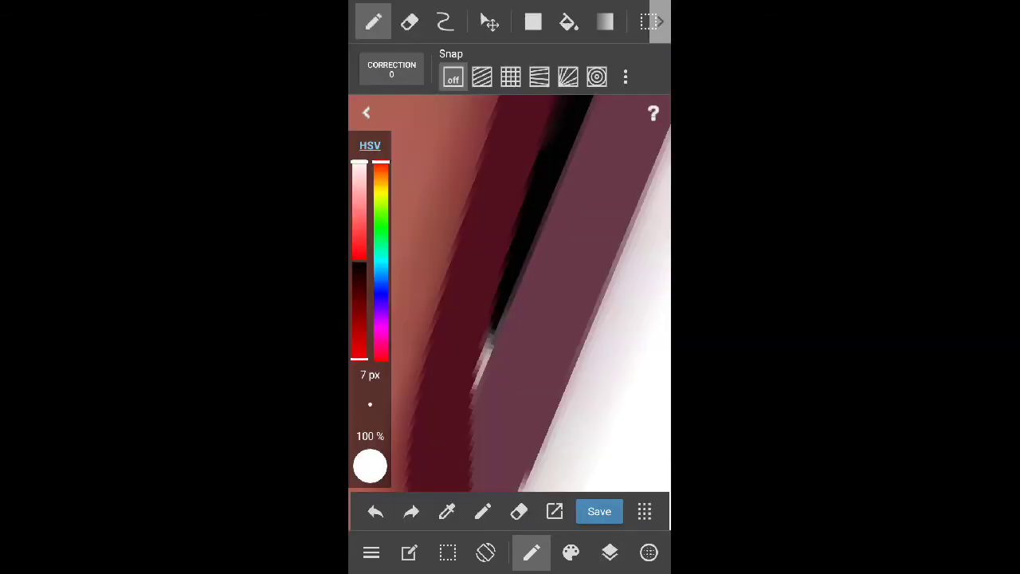
click(409, 23)
drag(510, 295, 526, 294)
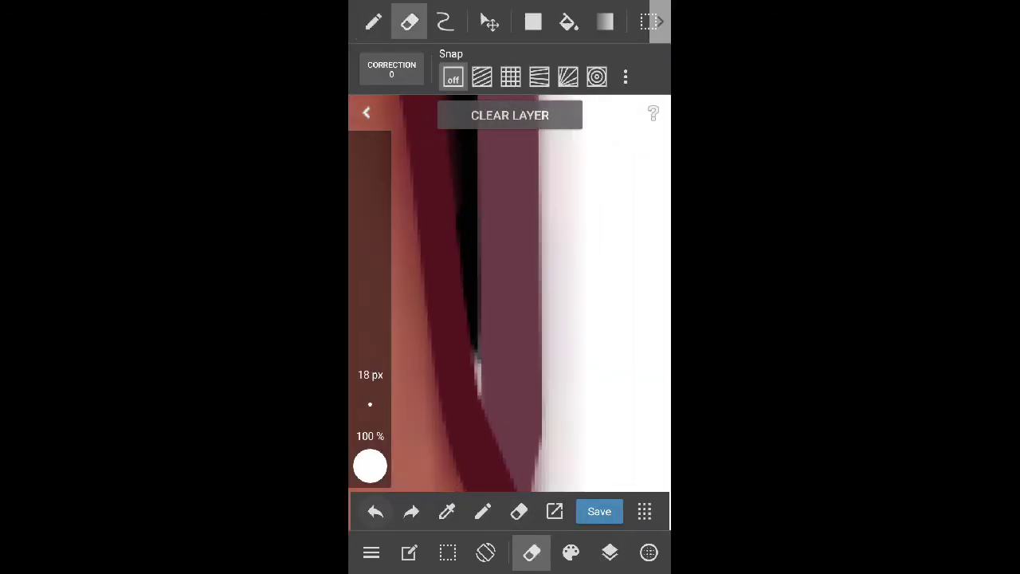
Select Layer4 and zoom around the strokes to check them
click(610, 552)
click(524, 415)
click(610, 552)
scroll(510, 310, down, 3)
scroll(510, 311, down, 3)
scroll(510, 311, down, 1)
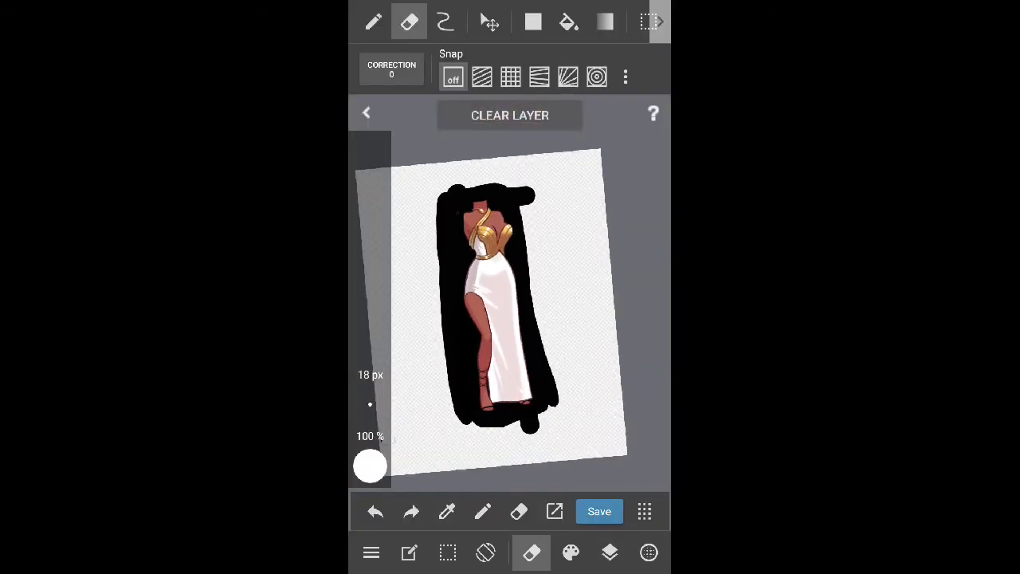
click(610, 552)
scroll(510, 311, up, 5)
scroll(510, 311, up, 2)
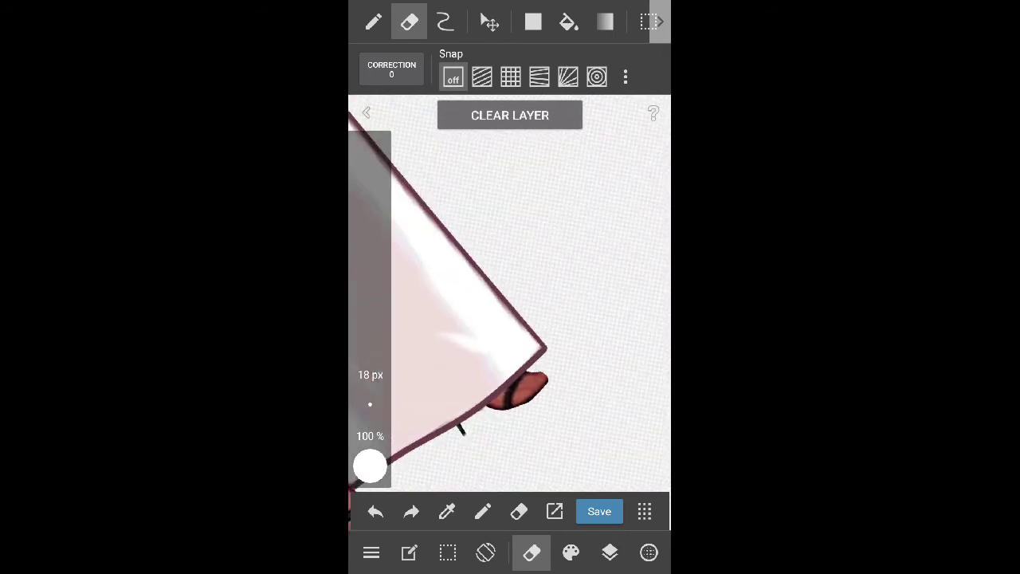
Return to the pen with black at 7 px for the sandal strokes
click(482, 510)
click(570, 552)
click(571, 552)
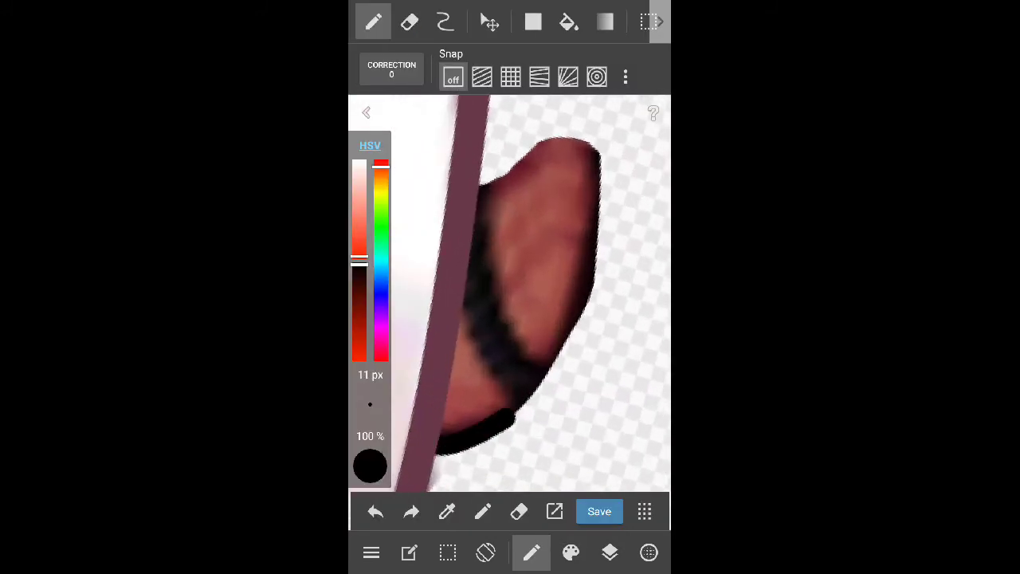
scroll(510, 295, down, 2)
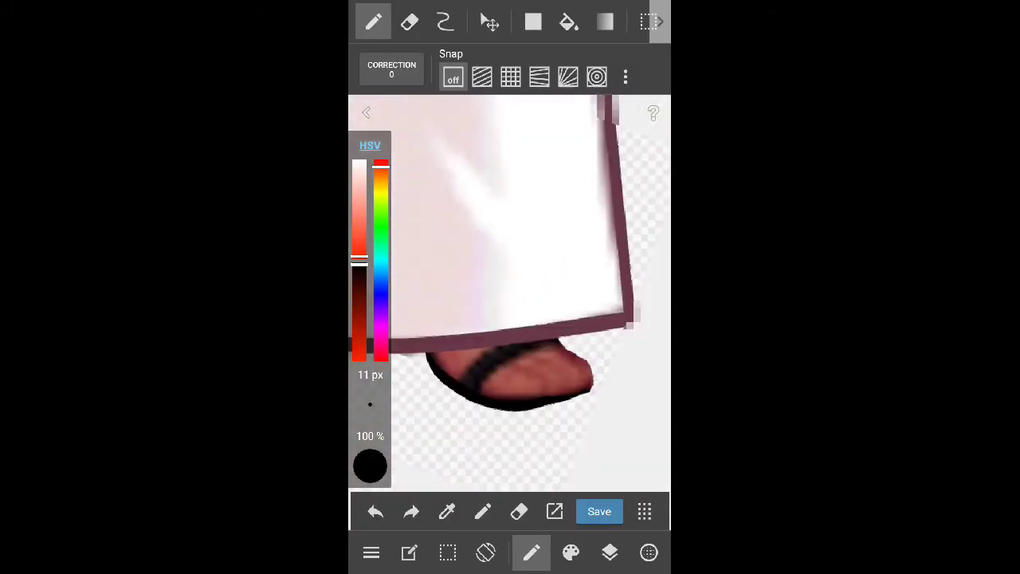
scroll(510, 295, up, 2)
scroll(509, 295, down, 2)
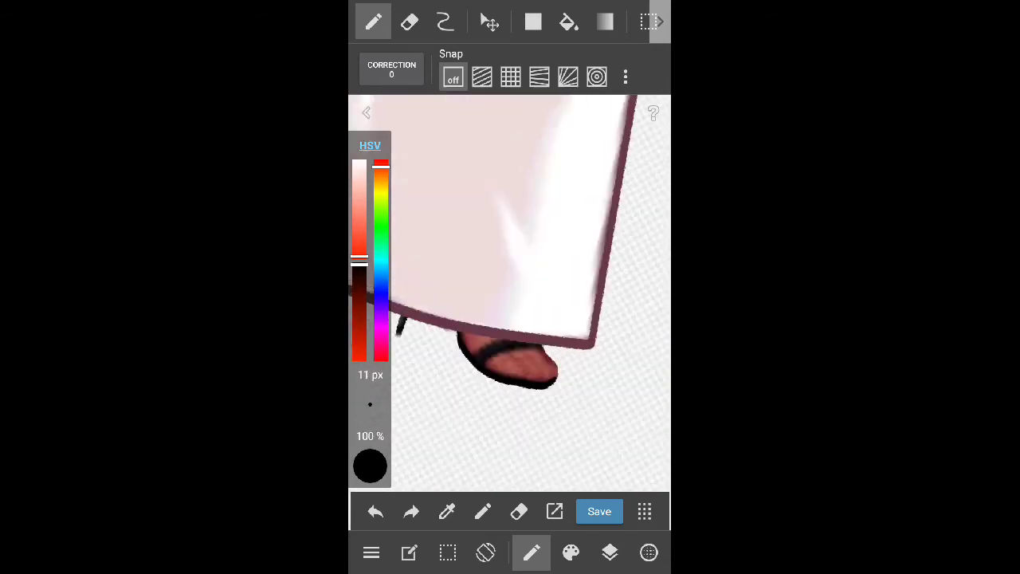
scroll(510, 294, up, 2)
drag(360, 255, 360, 267)
scroll(510, 295, up, 2)
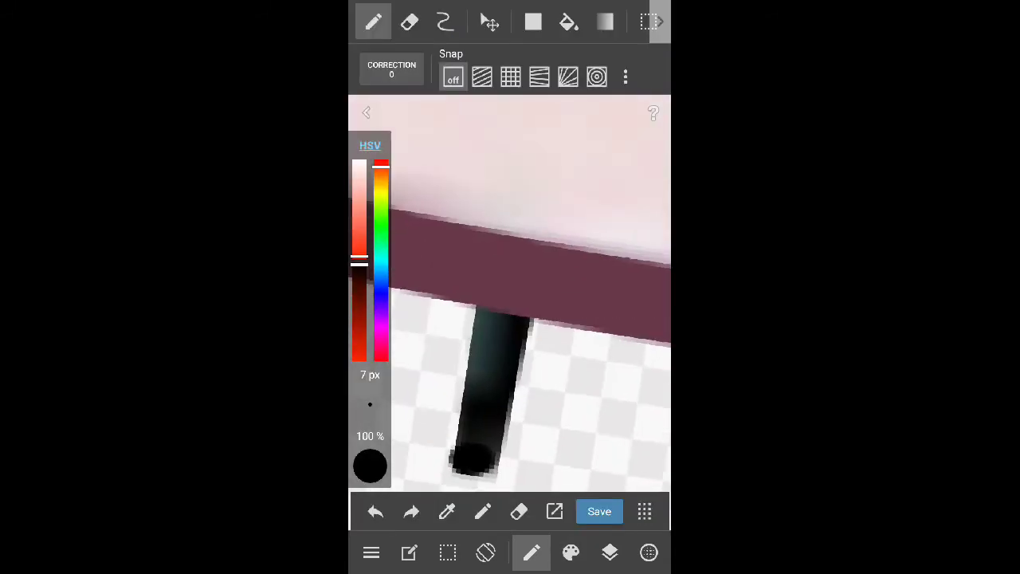
scroll(510, 295, down, 2)
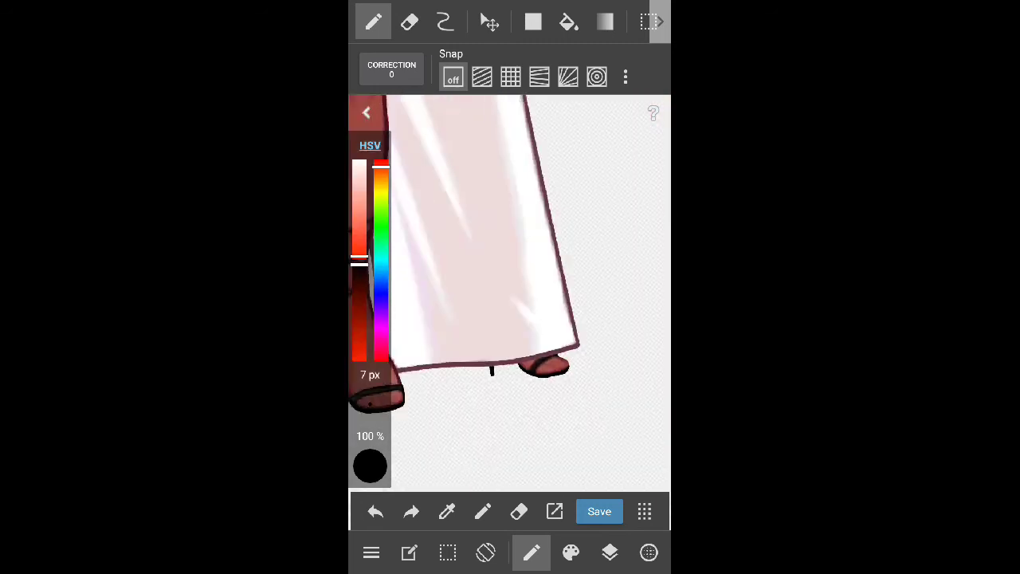
scroll(510, 295, down, 1)
Choose maroon from the colour palette, zoom over the hem, and switch to the eraser
click(571, 552)
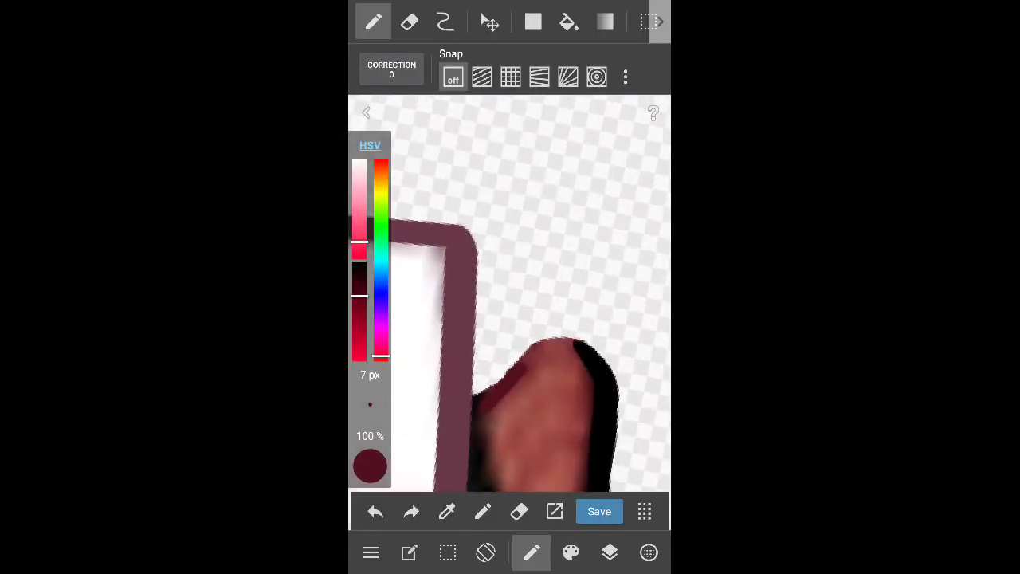
scroll(510, 295, up, 1)
scroll(510, 295, down, 2)
scroll(510, 294, down, 2)
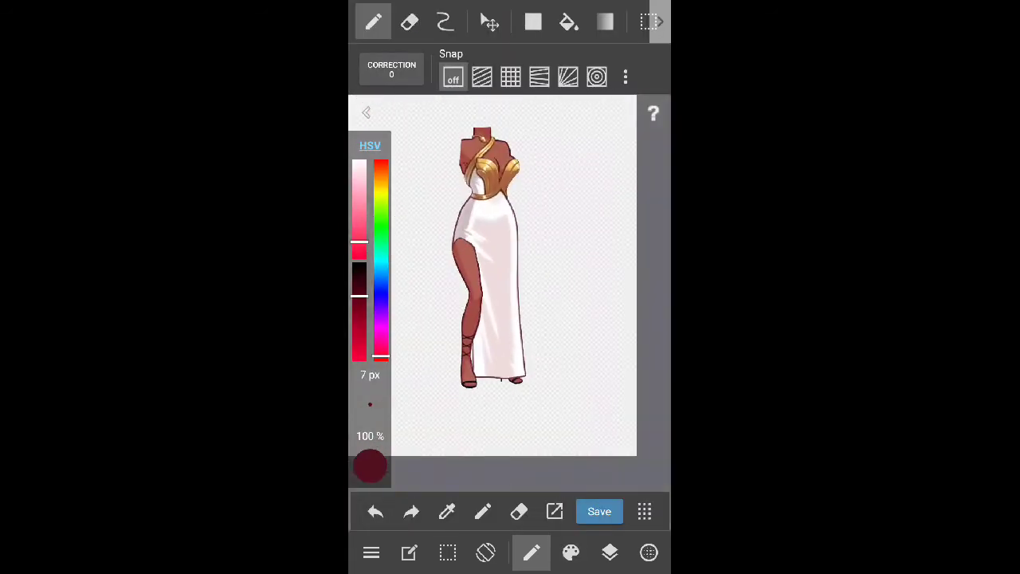
scroll(510, 295, up, 1)
scroll(510, 295, up, 1)
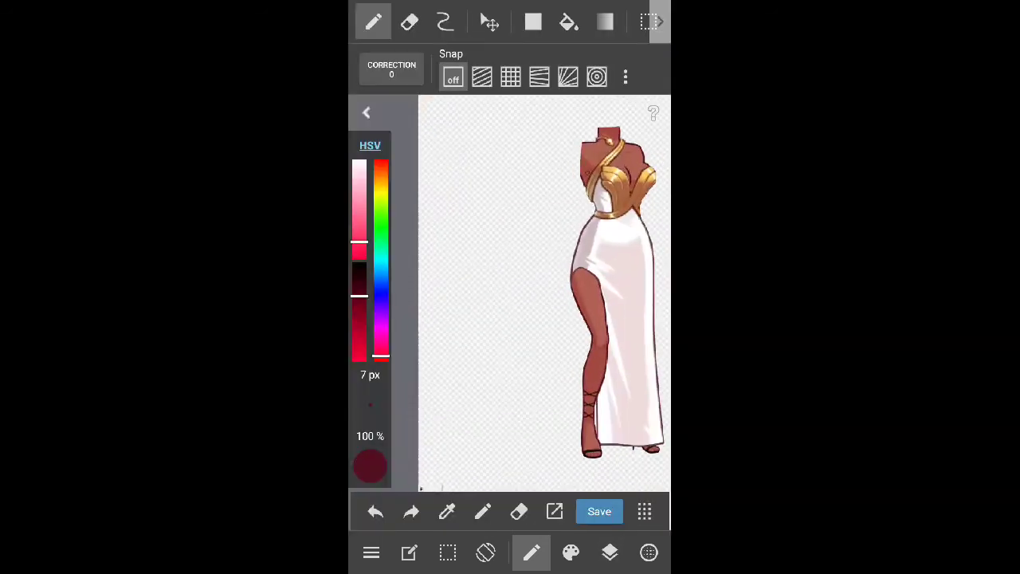
click(409, 22)
Switch between Layer6 and Layer8 and enlarge the eraser to 77 px
click(609, 552)
click(610, 553)
click(610, 552)
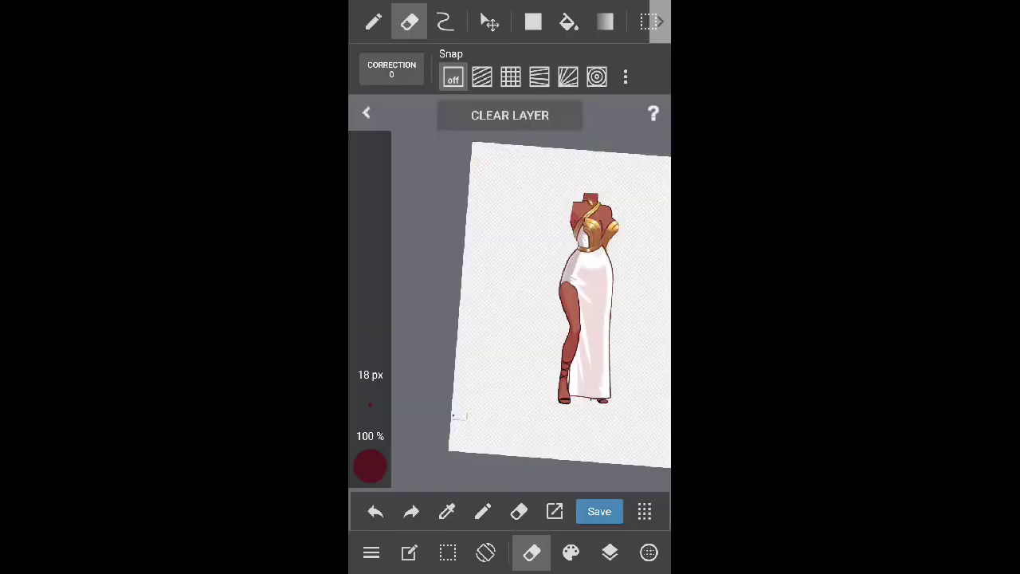
click(610, 552)
click(609, 552)
click(610, 552)
click(510, 289)
click(609, 552)
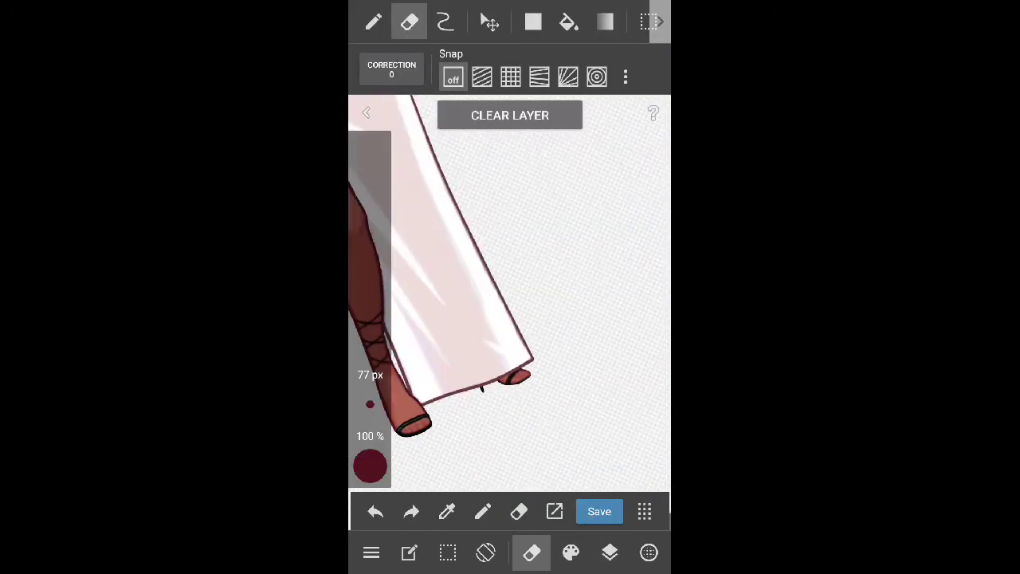
click(609, 552)
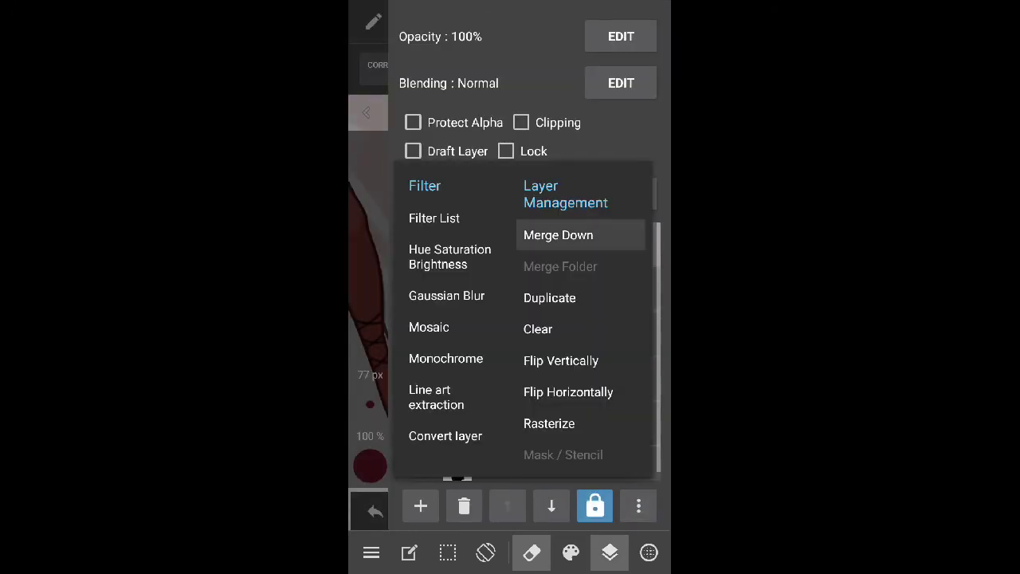
Merge Layer5 and the remaining figure layers down into Layer6, and make black Layer1 visible
click(551, 505)
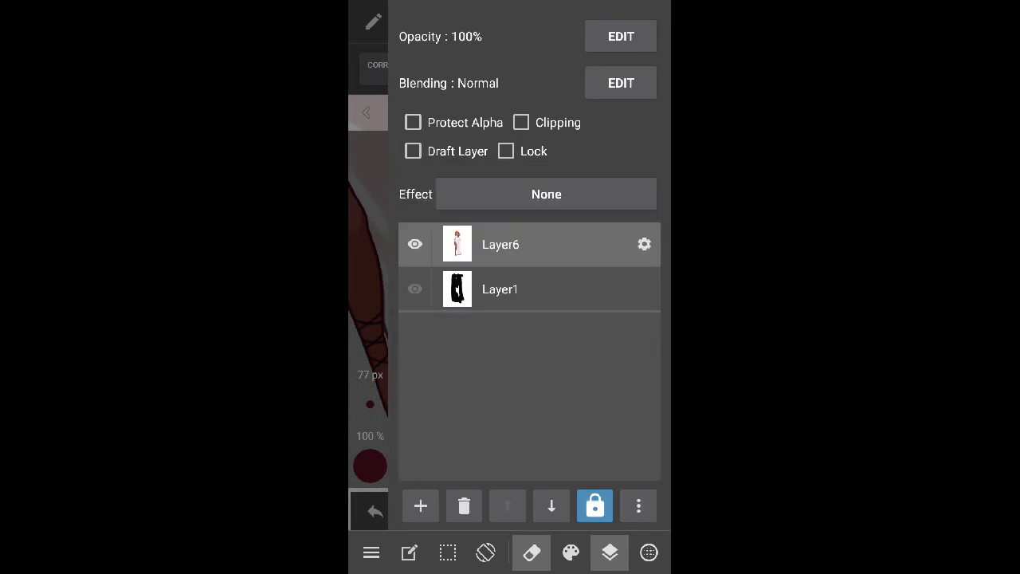
click(414, 289)
click(609, 552)
click(610, 552)
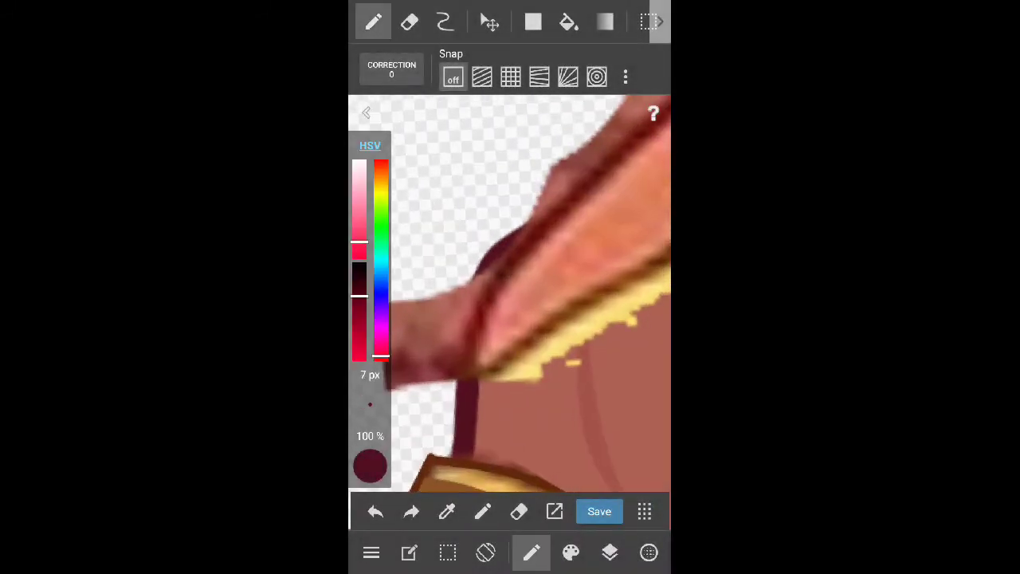
Ink the arm's edge with a 14 px maroon curve and an 11 px stroke, undoing stray dots
drag(370, 402, 370, 383)
click(445, 22)
drag(463, 384, 478, 289)
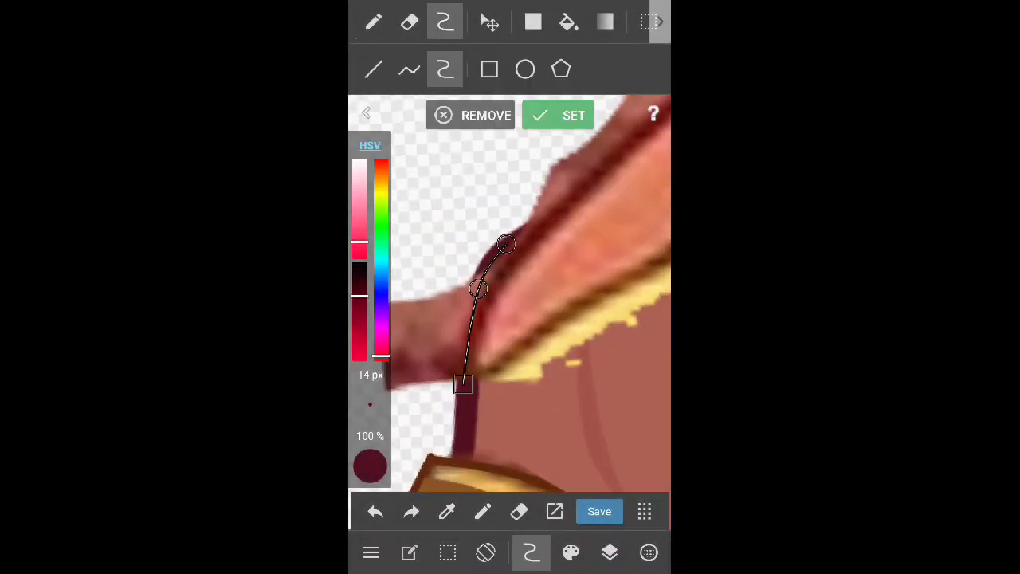
scroll(510, 319, down, 2)
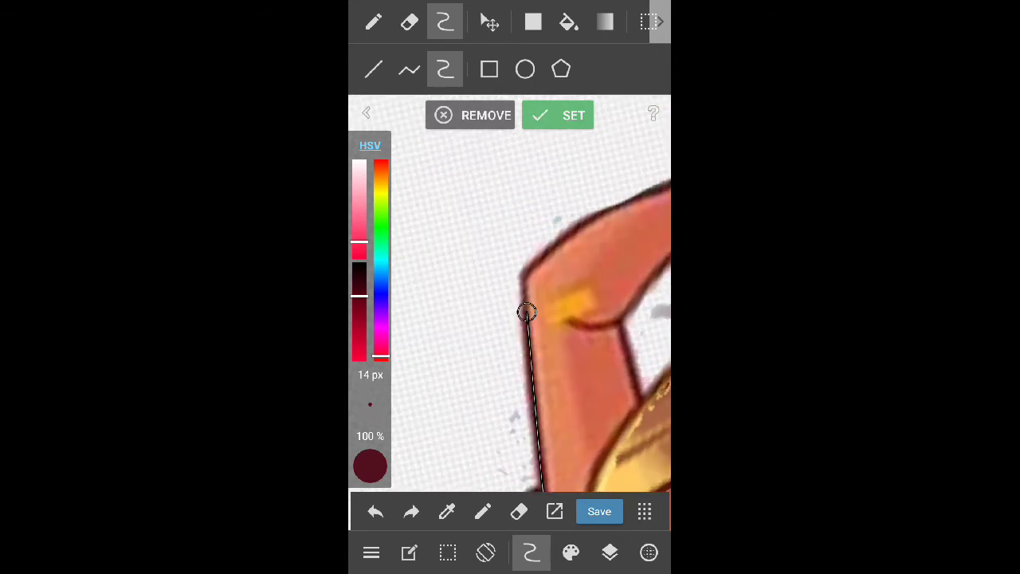
drag(370, 375, 370, 390)
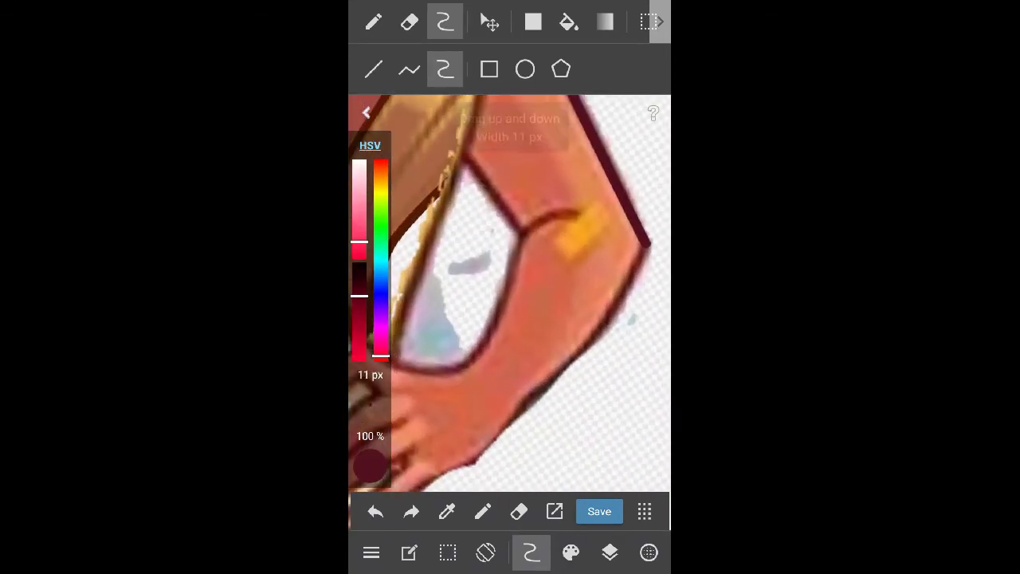
click(374, 22)
drag(476, 416, 528, 385)
click(375, 511)
Draw and commit maroon curves along the arm outline and elbow crease
click(445, 23)
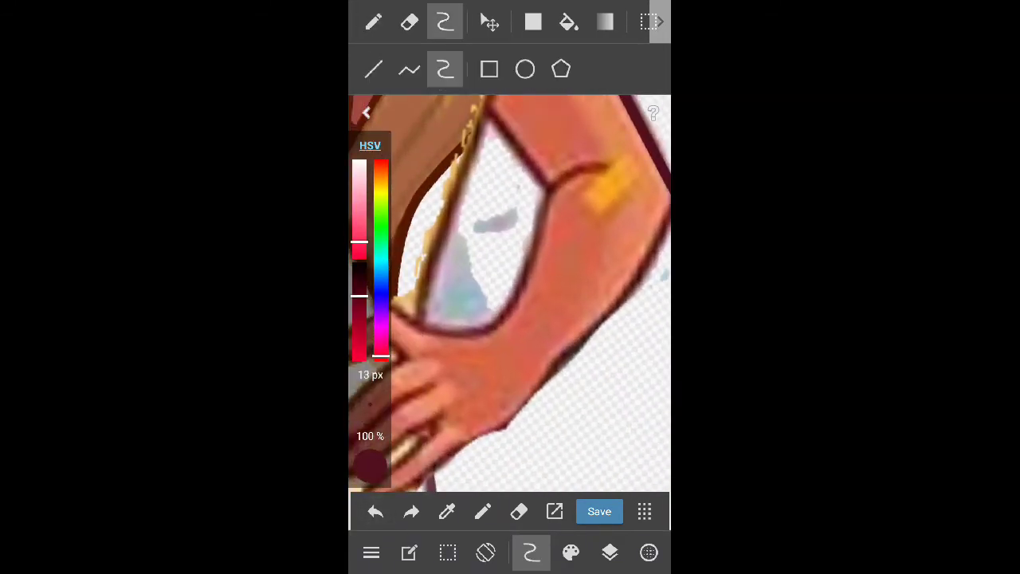
drag(538, 334, 410, 482)
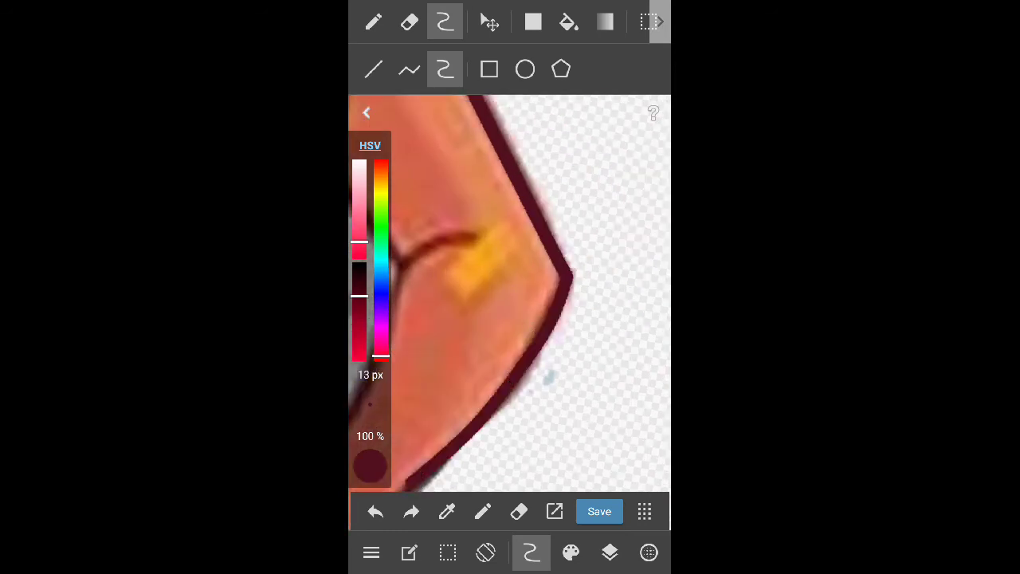
drag(481, 426, 518, 377)
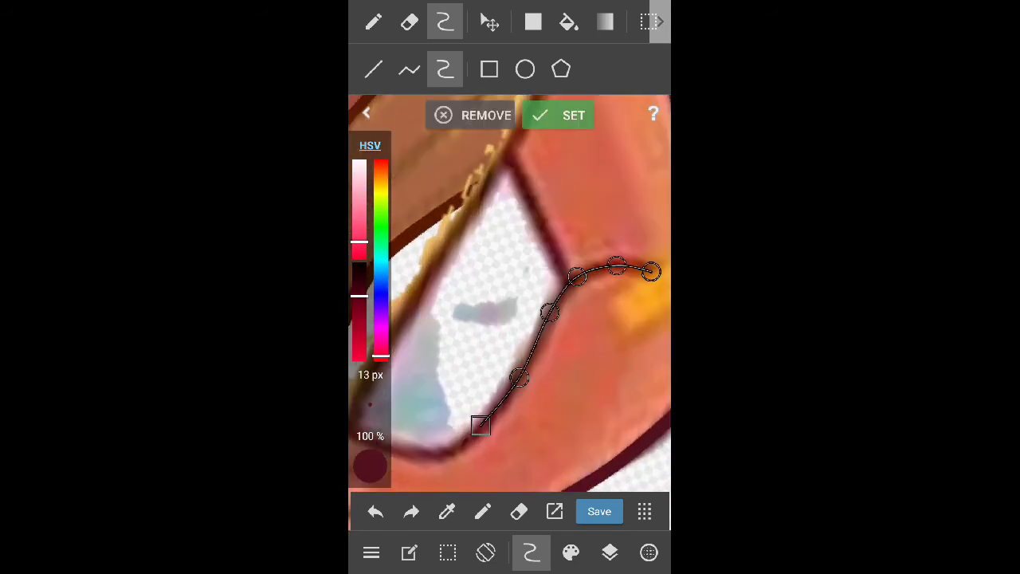
click(558, 115)
Select the Pen (Sharp) brush and zoom in on the inner arm outline
click(558, 115)
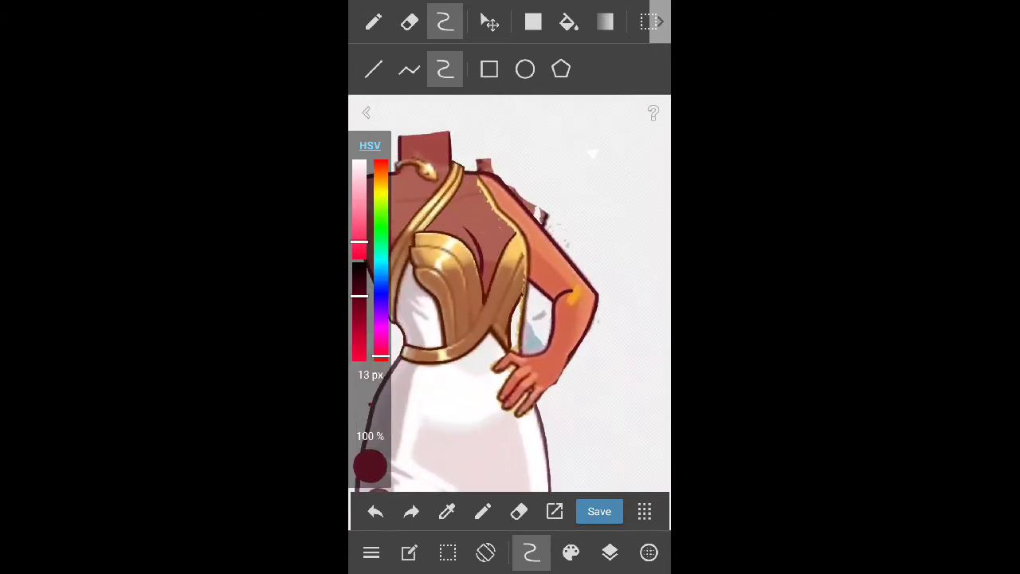
click(571, 552)
click(473, 361)
click(373, 22)
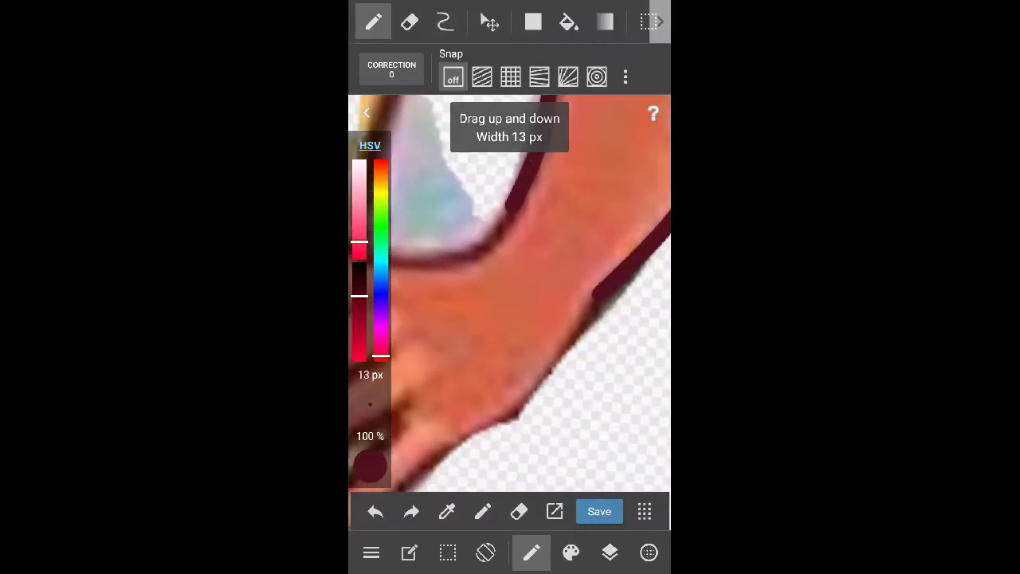
drag(478, 239, 558, 358)
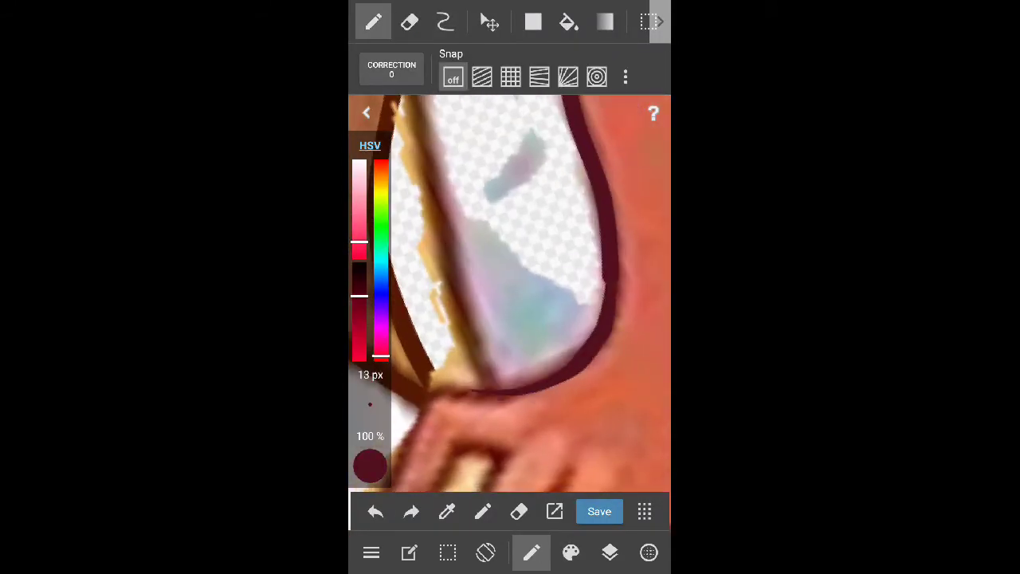
drag(510, 279, 478, 263)
click(532, 552)
Curve the top of the hand at 9 px and a finger outline at 8 px
drag(370, 391, 370, 405)
click(444, 22)
drag(439, 353, 507, 335)
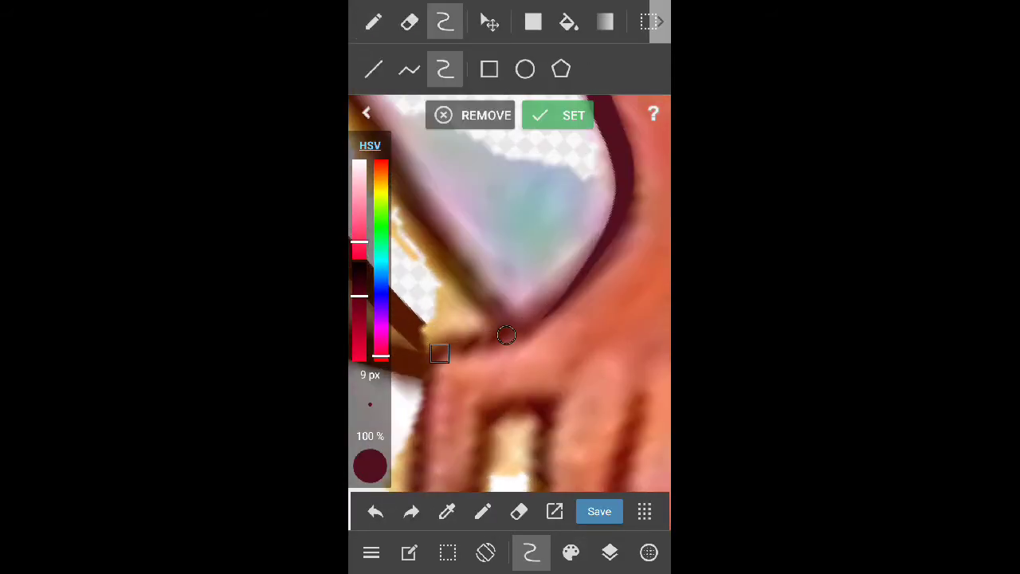
click(557, 115)
drag(370, 390, 370, 398)
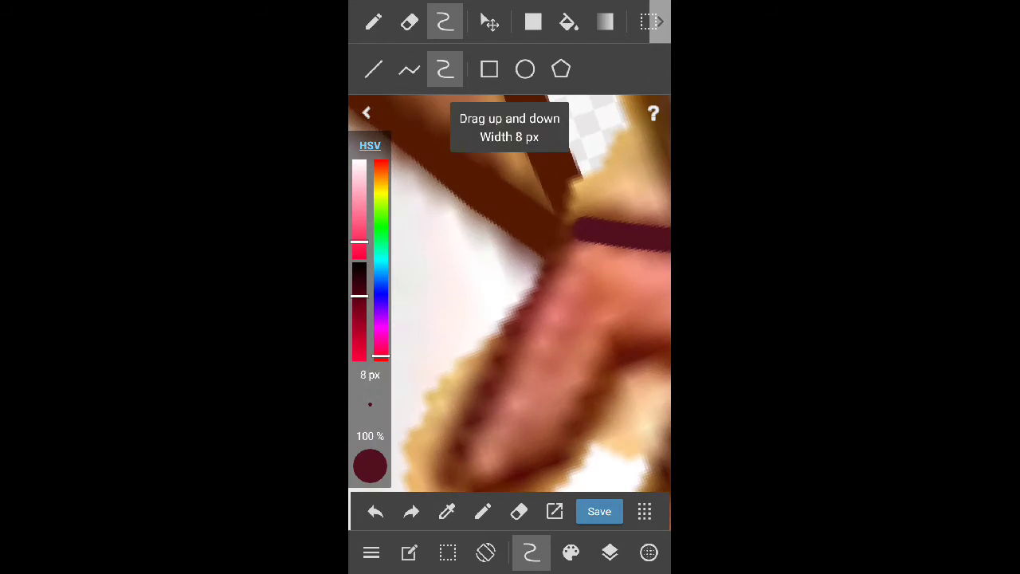
click(557, 115)
click(373, 21)
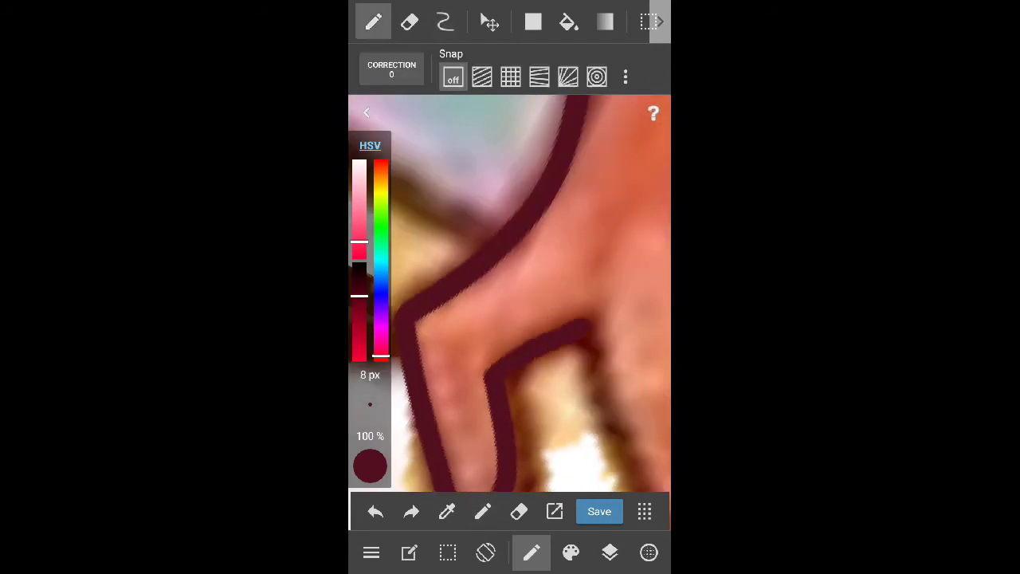
Draw and commit curves for the next fingers, rotating the view to follow them
click(444, 22)
drag(652, 235, 619, 263)
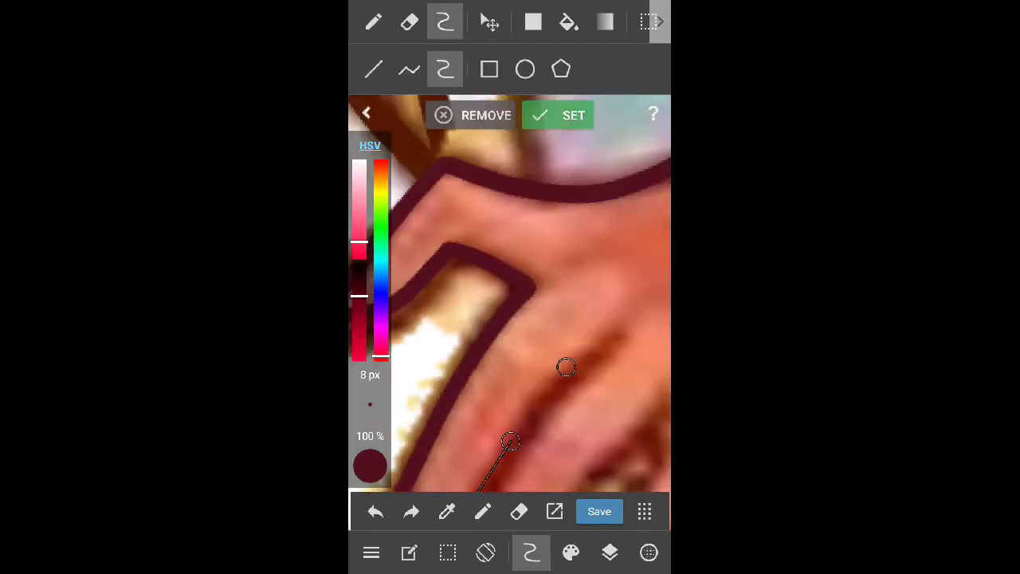
click(558, 114)
click(374, 22)
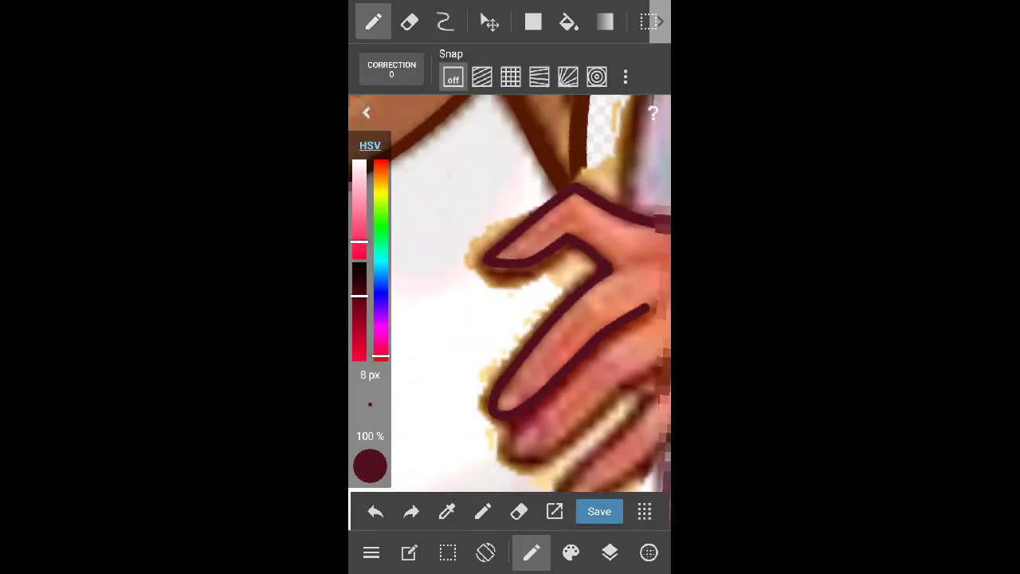
click(445, 21)
drag(503, 346, 427, 432)
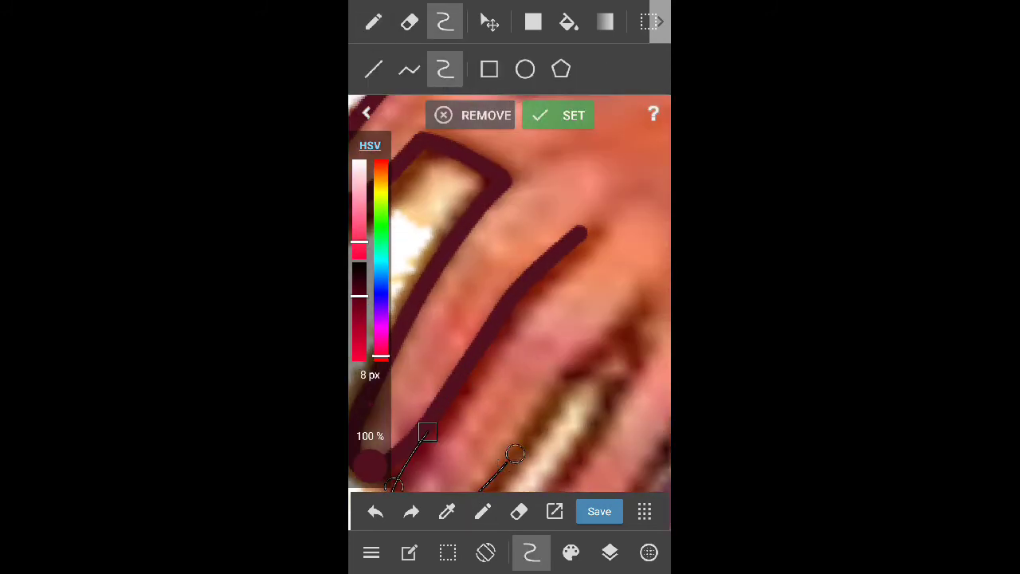
click(558, 115)
click(374, 21)
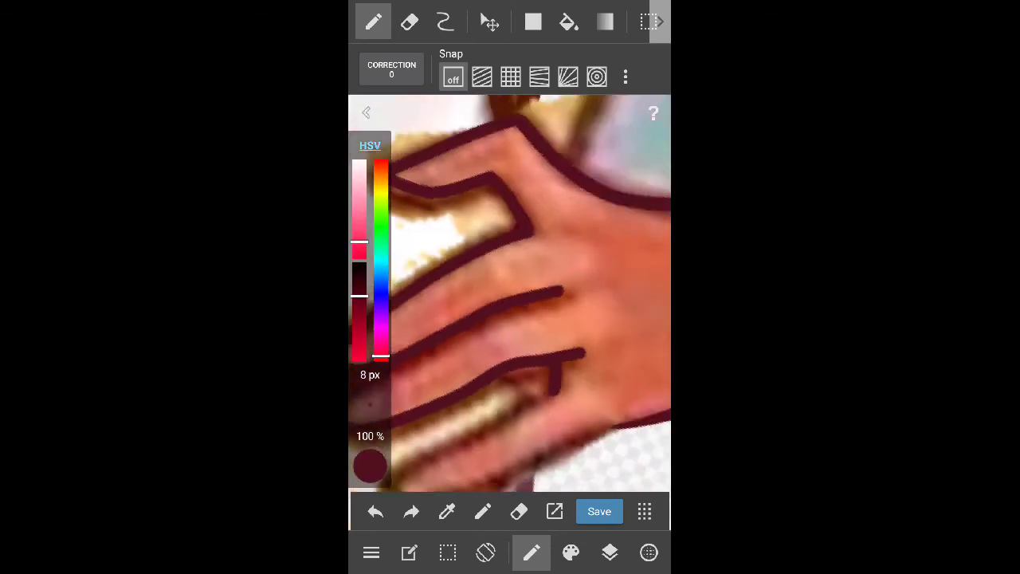
At 7 px, curve a finger edge and the outer arm edge
drag(370, 374, 370, 384)
click(444, 22)
drag(585, 269, 528, 362)
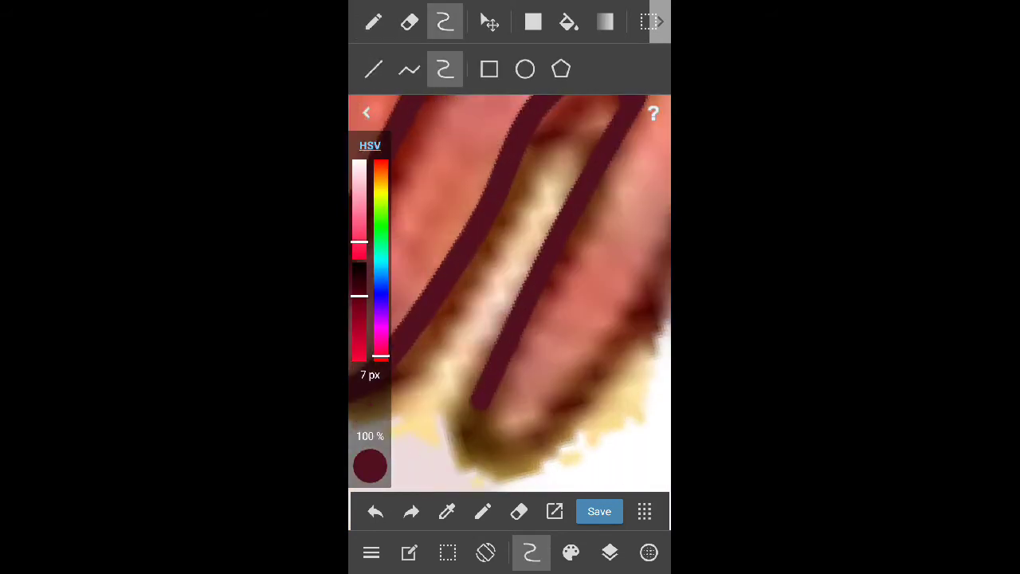
mouse_move(510, 319)
mouse_down()
mouse_move(558, 239)
mouse_move(478, 239)
mouse_up()
click(558, 115)
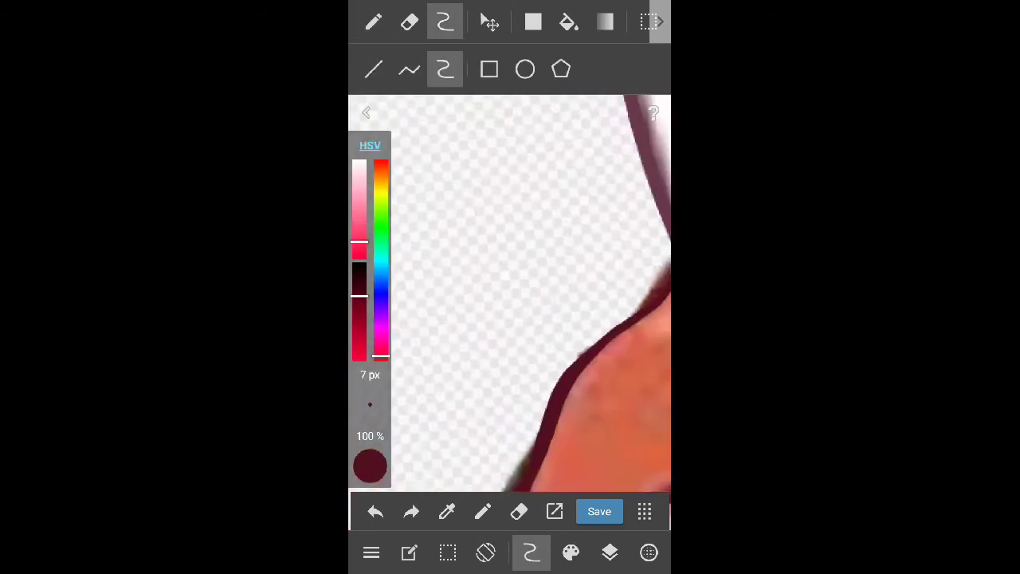
drag(510, 318, 558, 279)
drag(510, 318, 558, 239)
click(558, 115)
Hide the colour sketch layer and shrink the arm outline slightly toward the upper left with a Move transform
mouse_move(510, 319)
mouse_down()
mouse_move(478, 358)
mouse_move(478, 239)
mouse_up()
click(609, 552)
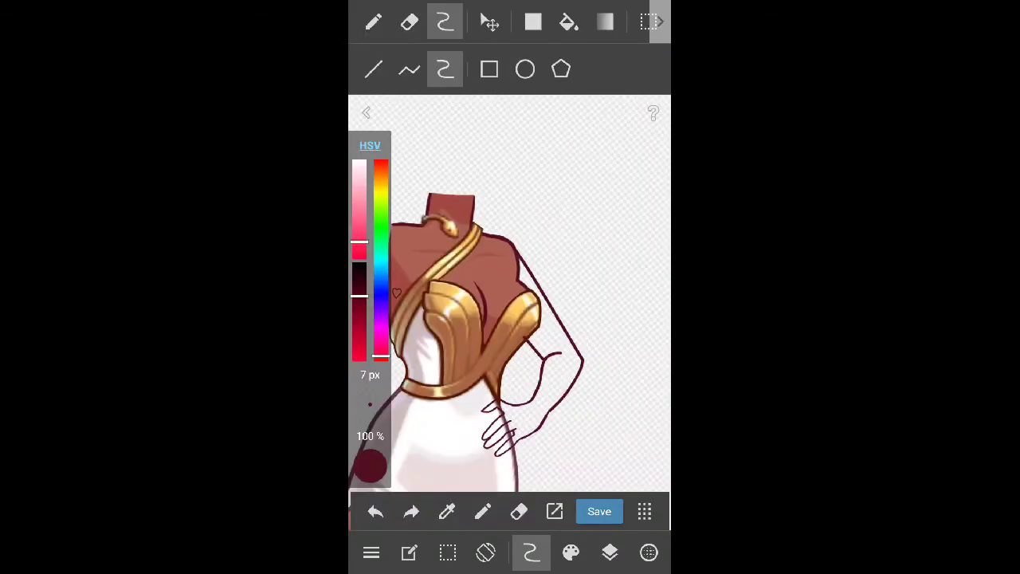
click(489, 22)
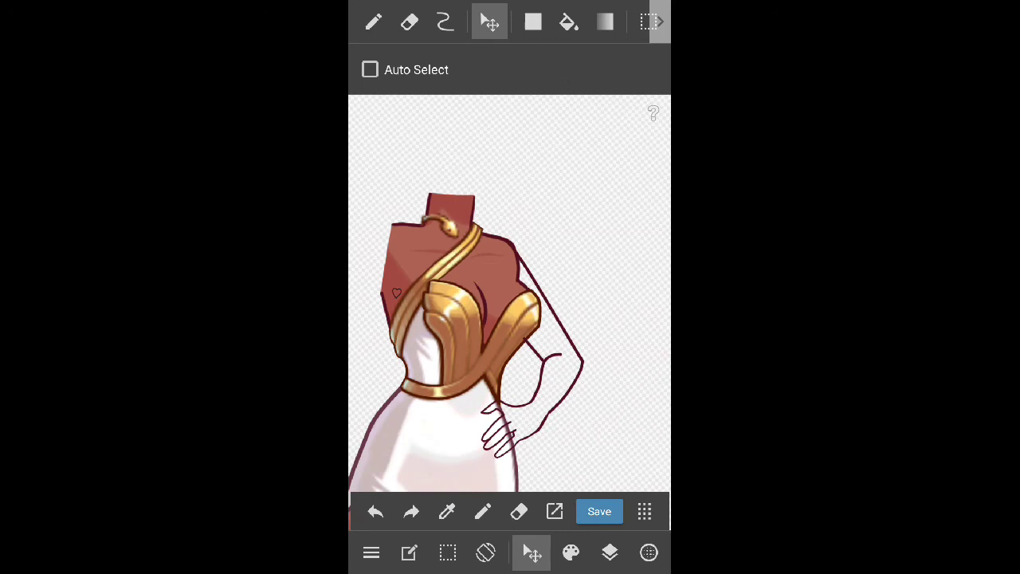
scroll(510, 319, down, 3)
scroll(510, 318, up, 4)
drag(542, 358, 523, 317)
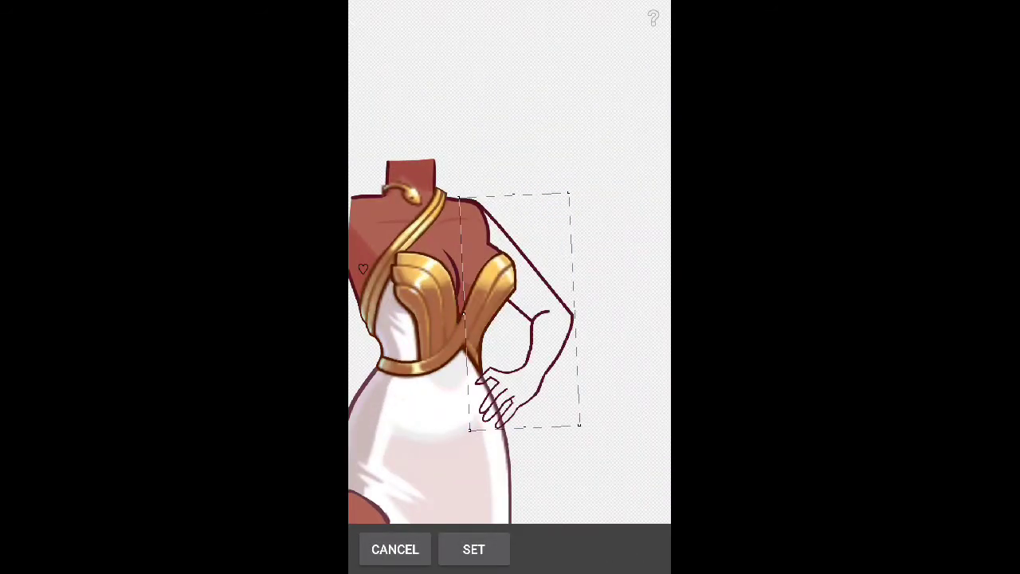
drag(579, 426, 573, 416)
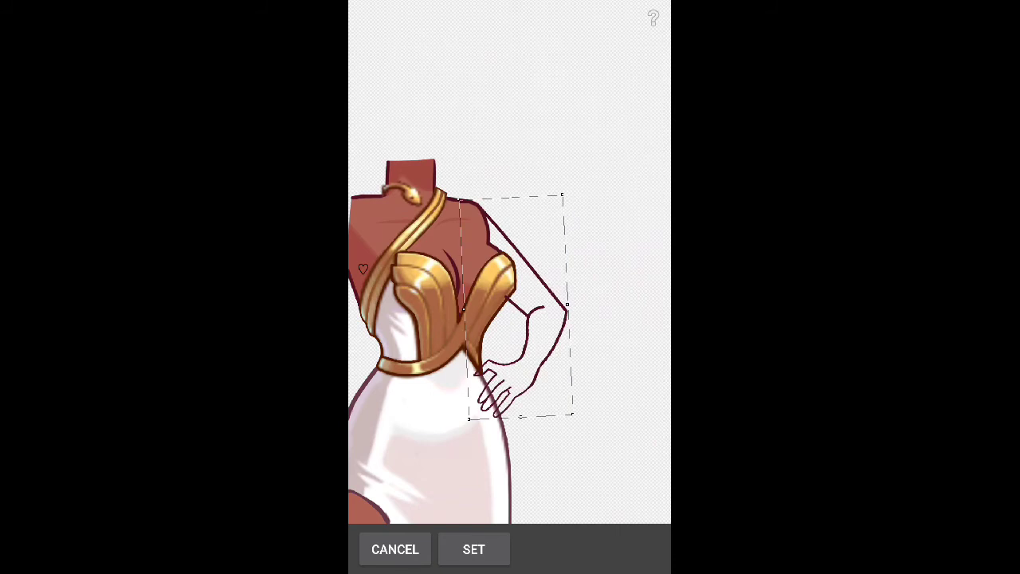
click(474, 549)
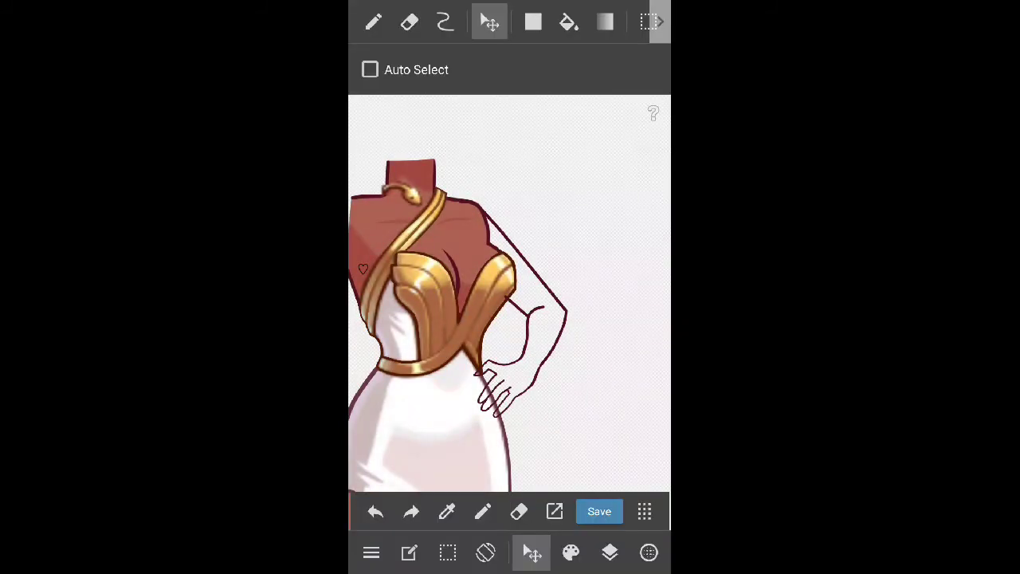
scroll(510, 319, up, 5)
Fix overlapping arm strokes, alternating the 7 px Pen and a wider Eraser
click(374, 22)
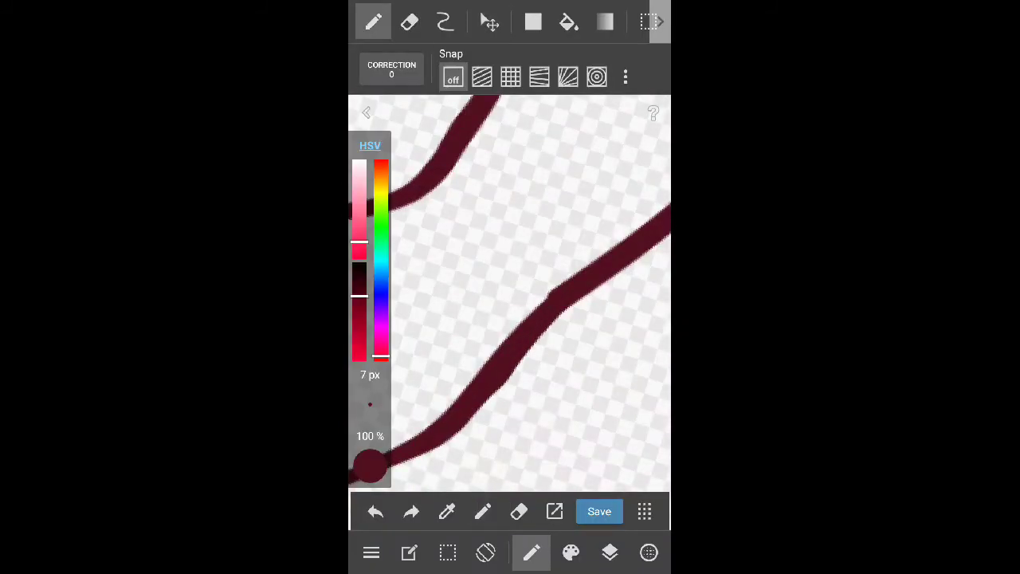
scroll(526, 295, up, 2)
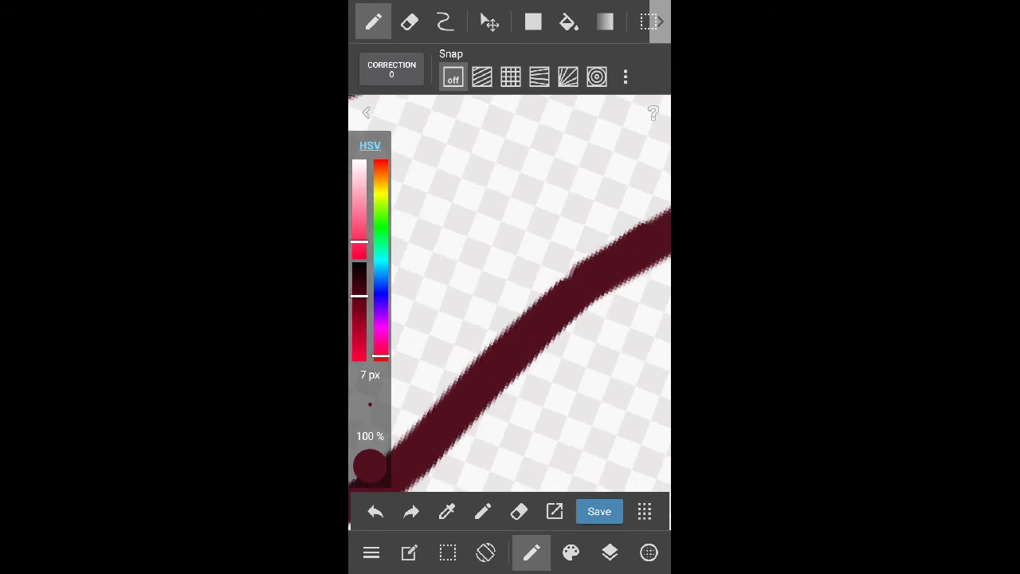
scroll(510, 295, down, 3)
scroll(510, 294, up, 3)
click(519, 511)
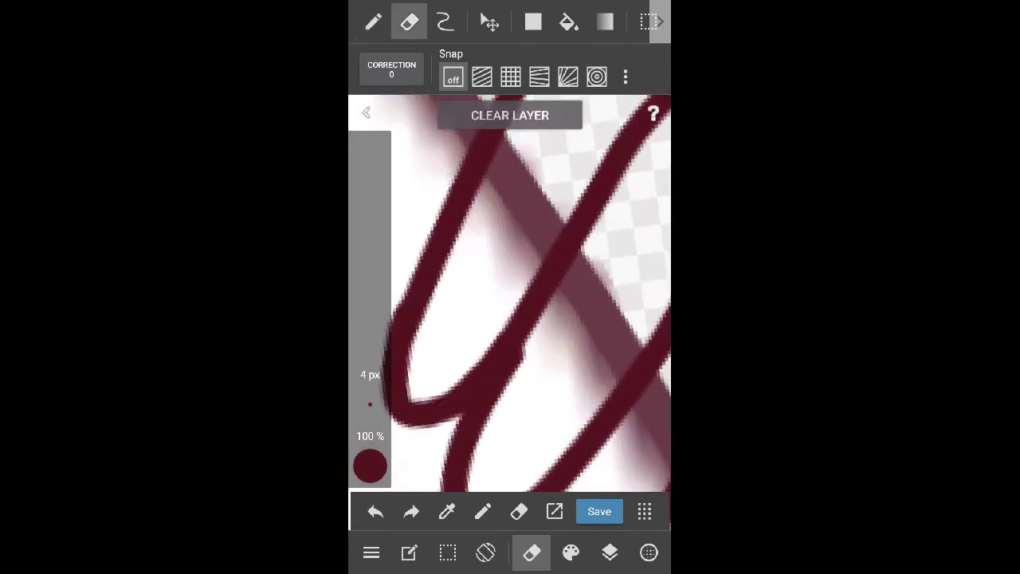
scroll(510, 295, down, 3)
scroll(510, 295, up, 4)
click(482, 511)
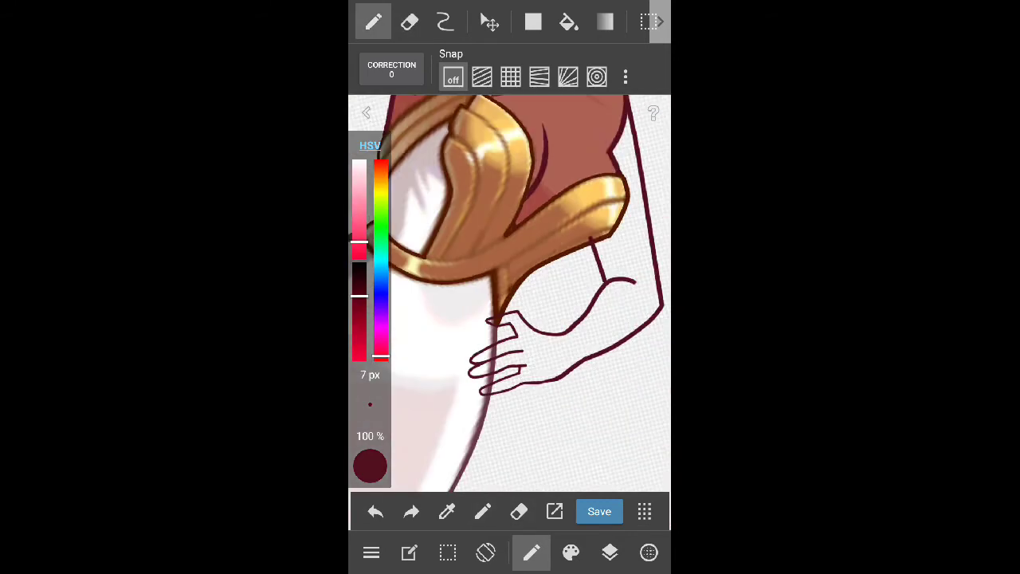
scroll(510, 295, up, 3)
click(518, 510)
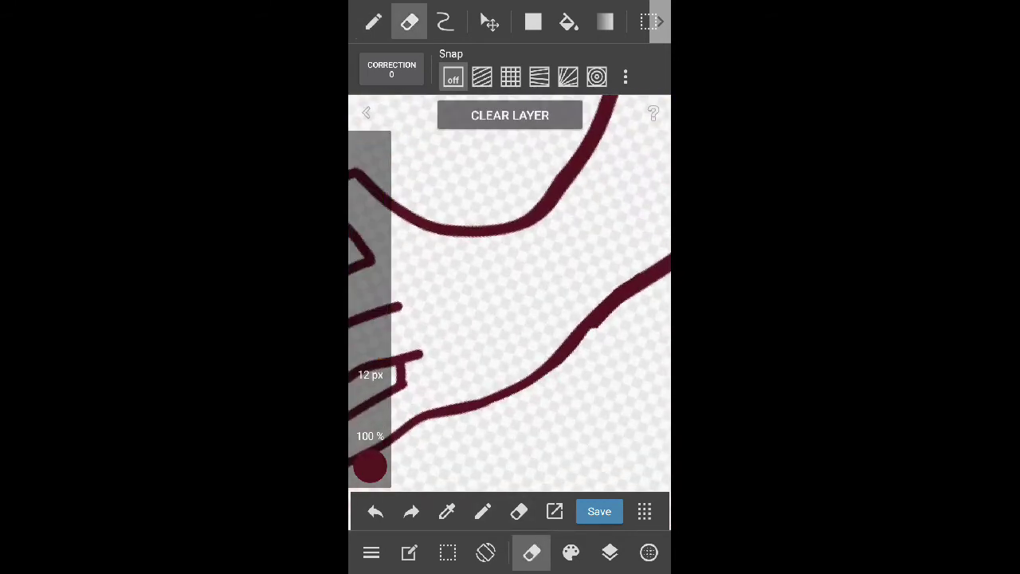
scroll(510, 295, up, 2)
click(482, 511)
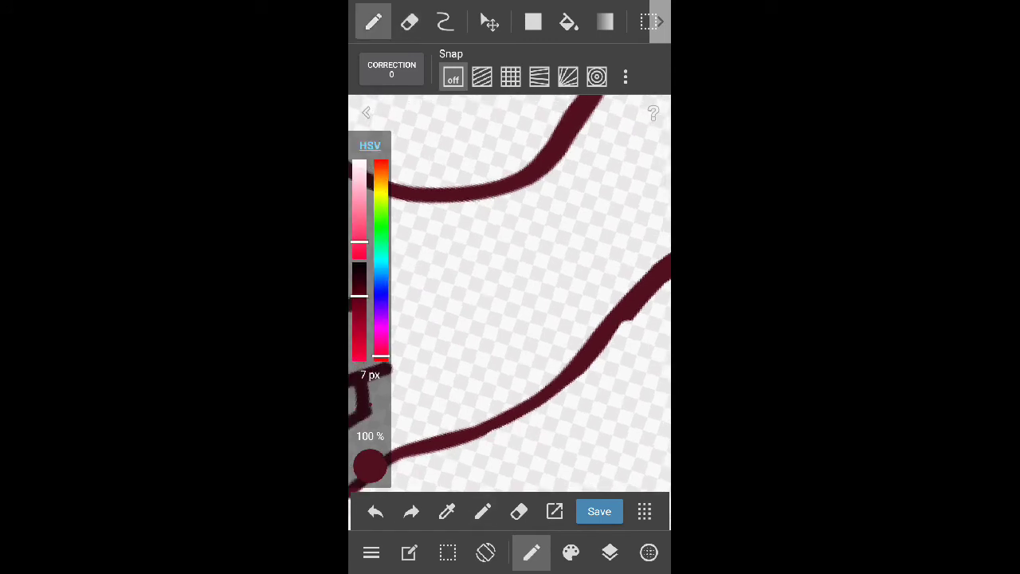
scroll(510, 295, down, 1)
scroll(510, 295, down, 3)
scroll(510, 295, down, 2)
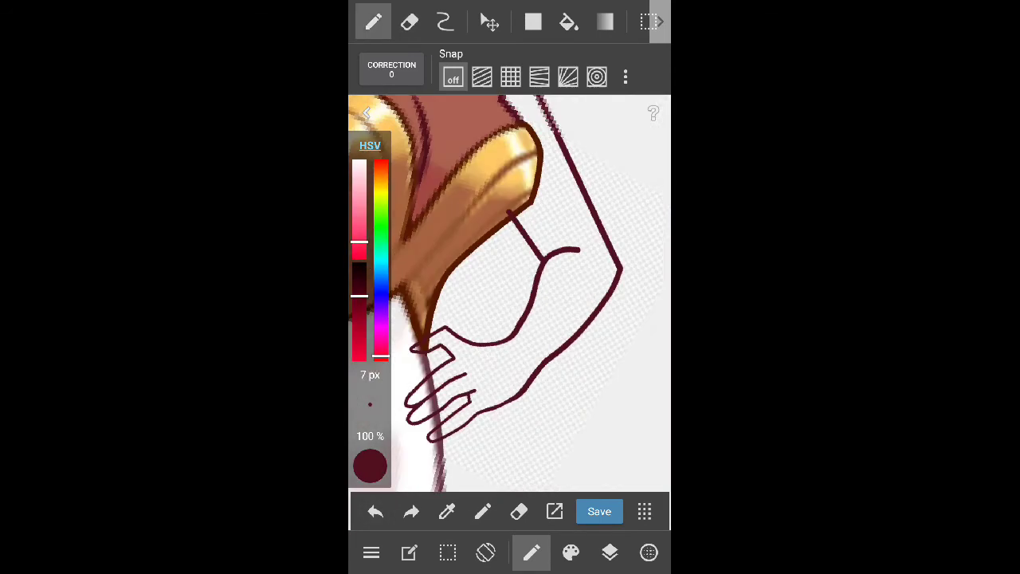
scroll(510, 295, down, 2)
scroll(510, 295, up, 3)
Erase the shoulder join blob, show the skin colouring again, and pick dark brown
click(489, 23)
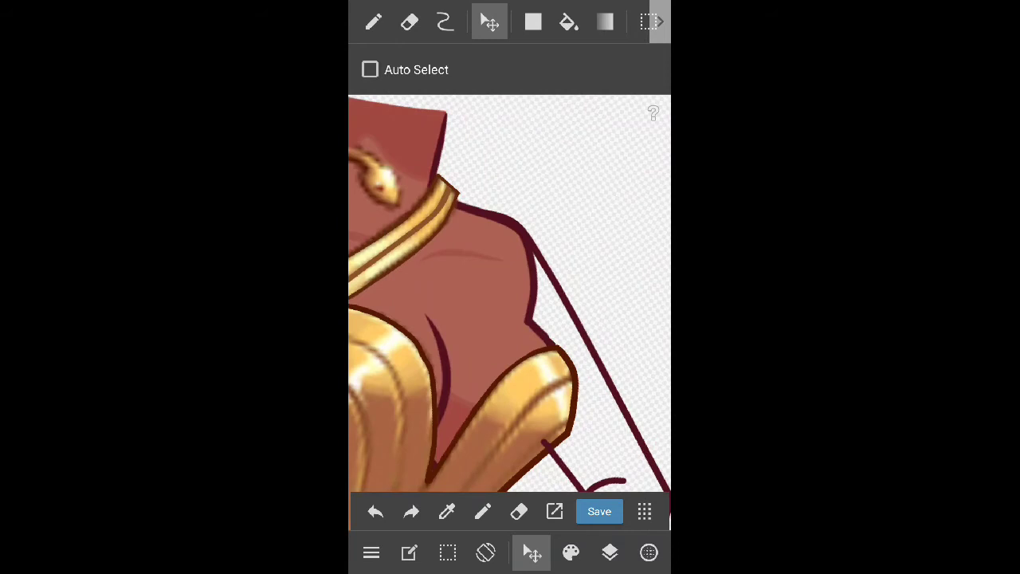
scroll(510, 295, down, 5)
scroll(510, 295, down, 1)
scroll(510, 295, up, 3)
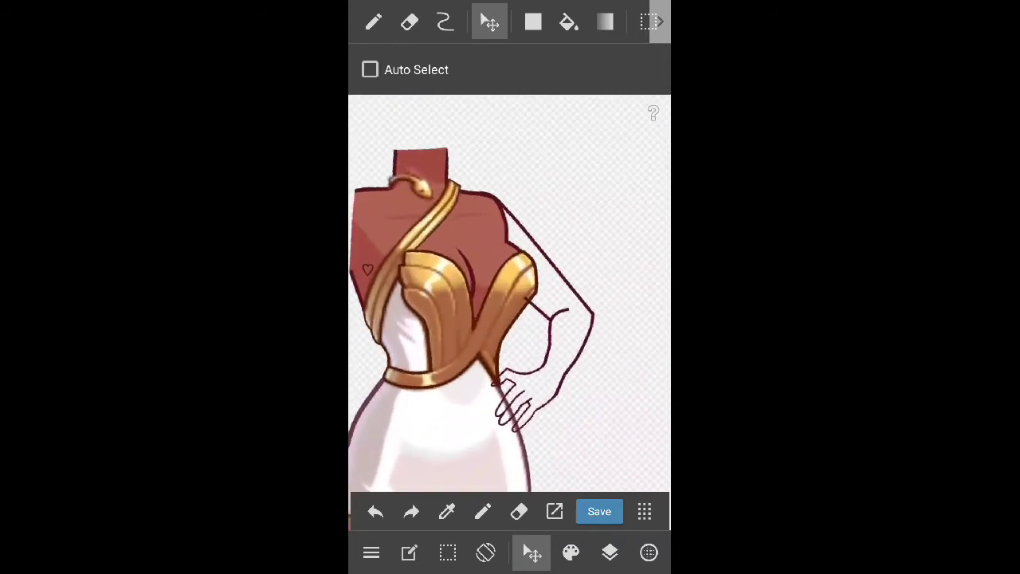
click(409, 23)
scroll(510, 295, up, 4)
scroll(510, 295, up, 4)
click(610, 553)
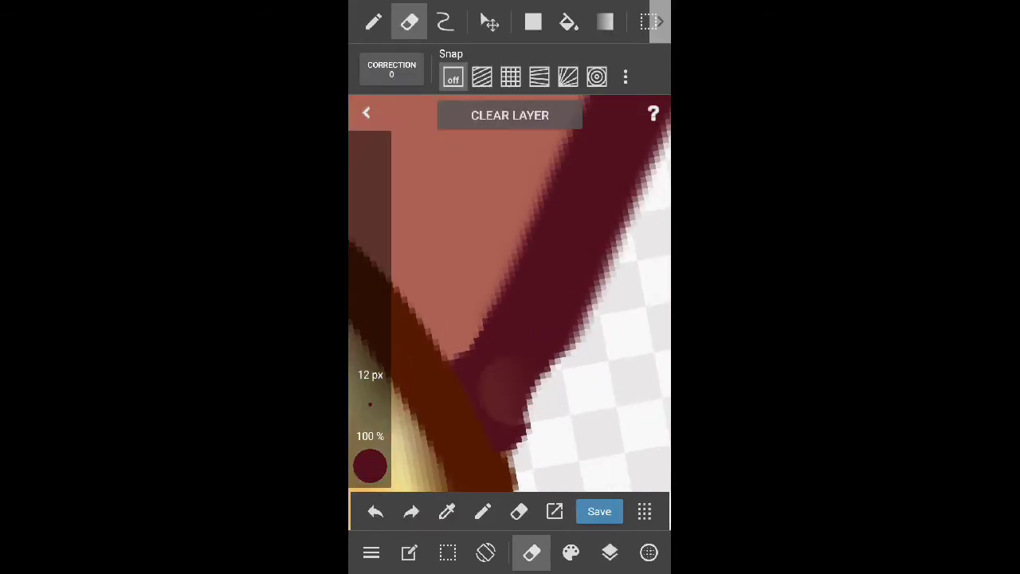
click(373, 23)
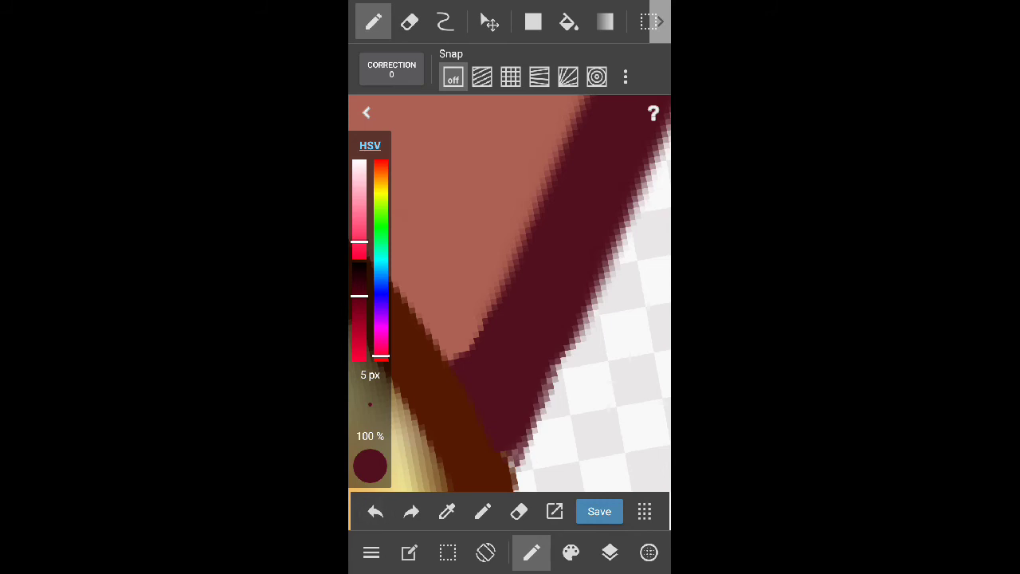
drag(509, 295, 447, 239)
scroll(510, 295, down, 5)
scroll(510, 295, down, 3)
click(609, 552)
Select the arm layer and rotate its content slightly with a Move transform
click(421, 506)
click(609, 552)
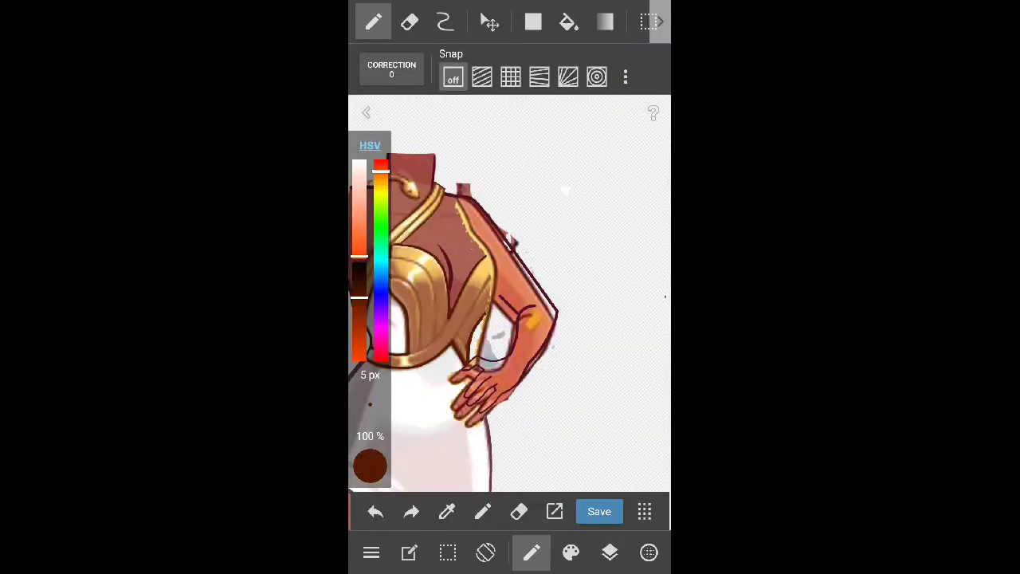
click(610, 552)
click(489, 22)
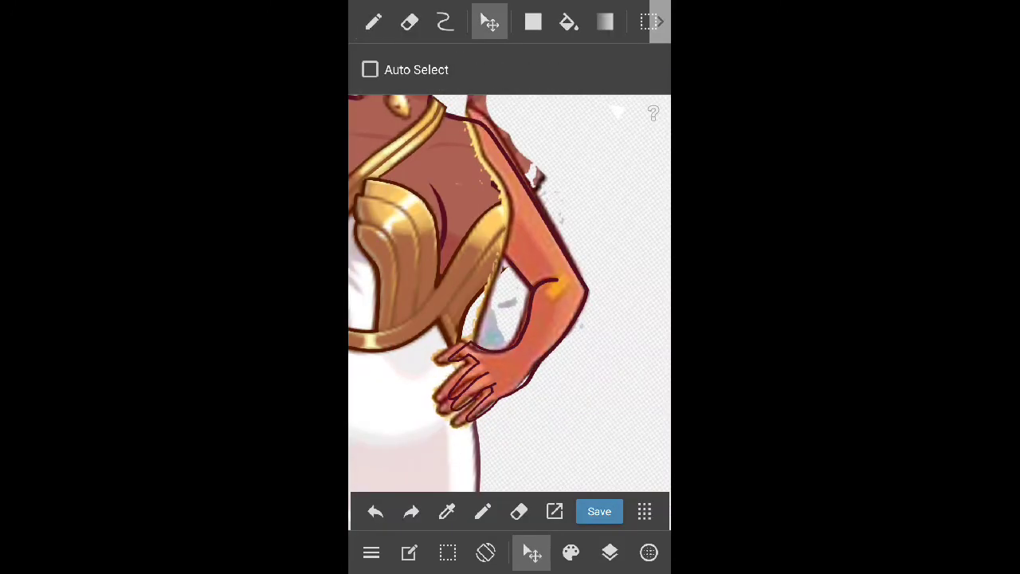
click(447, 552)
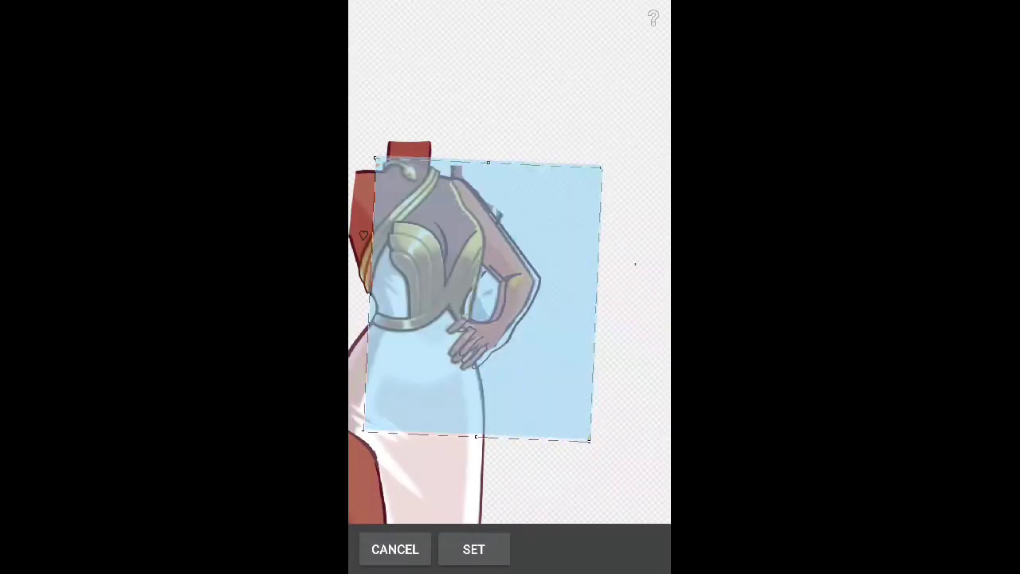
drag(605, 303, 601, 319)
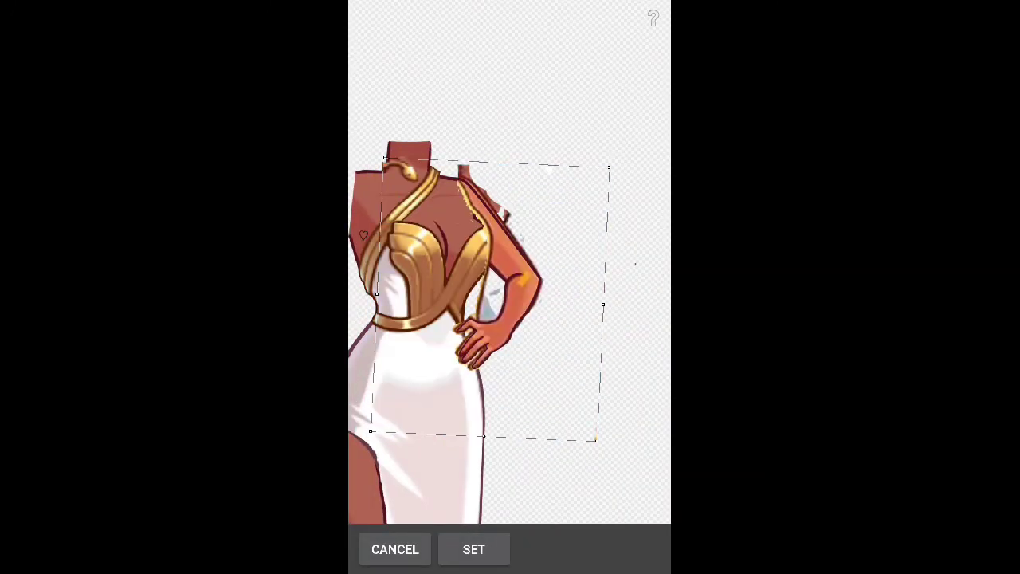
click(473, 549)
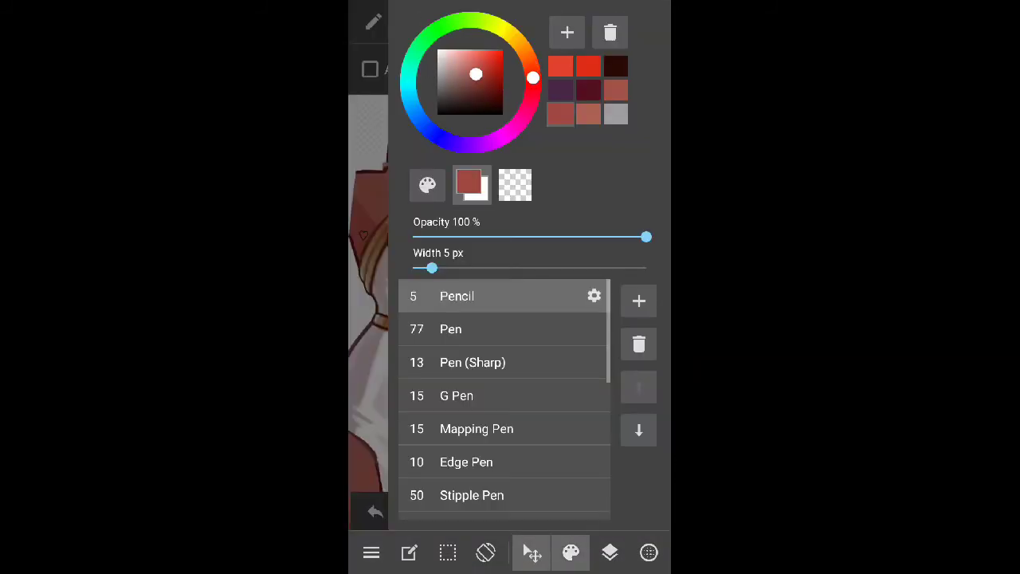
Commit a curved arm contour line, then angle and pan the view across the hand
click(445, 22)
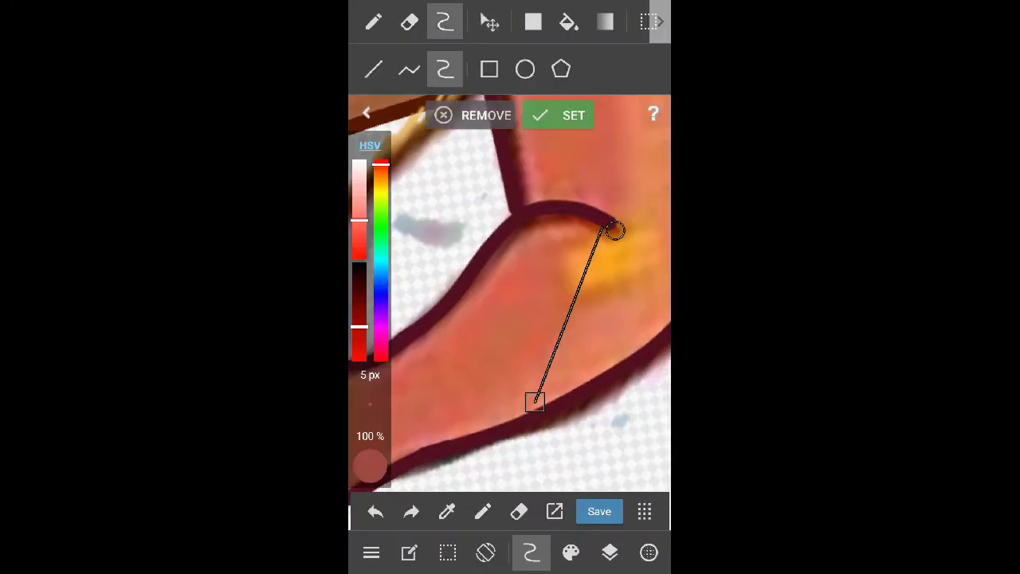
scroll(510, 303, up, 2)
scroll(510, 303, up, 3)
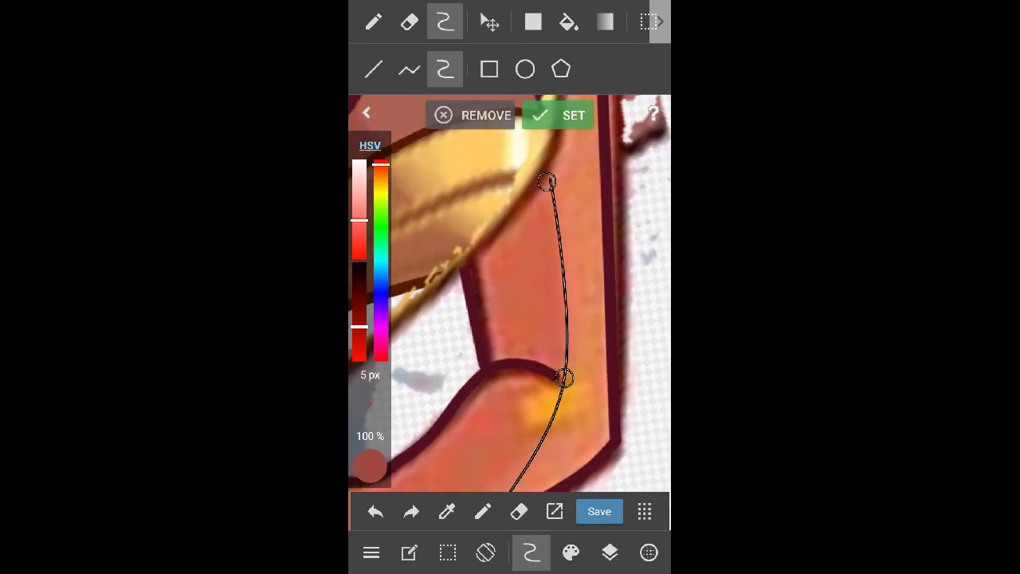
click(558, 115)
click(374, 22)
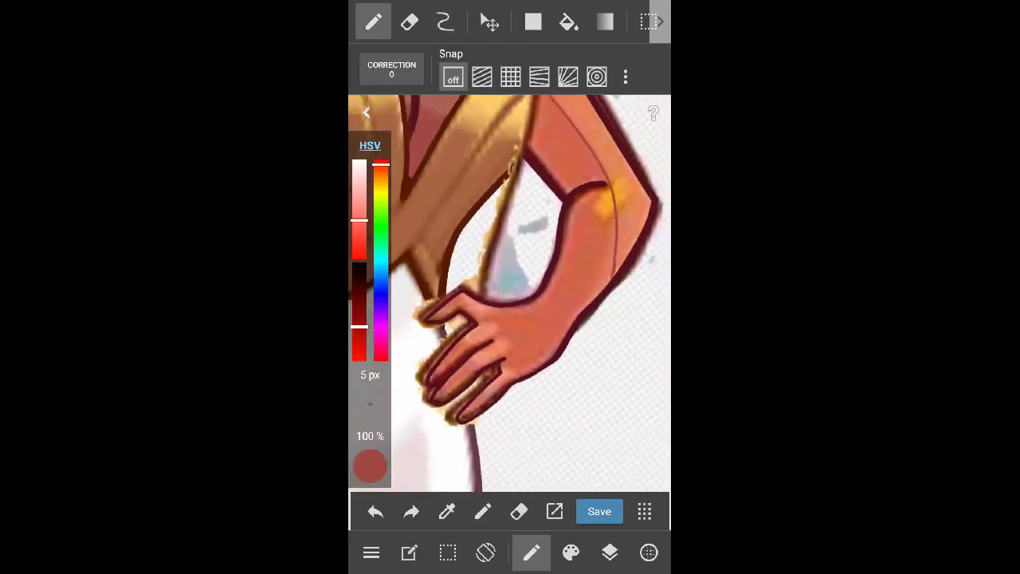
scroll(478, 342, up, 5)
scroll(509, 293, down, 3)
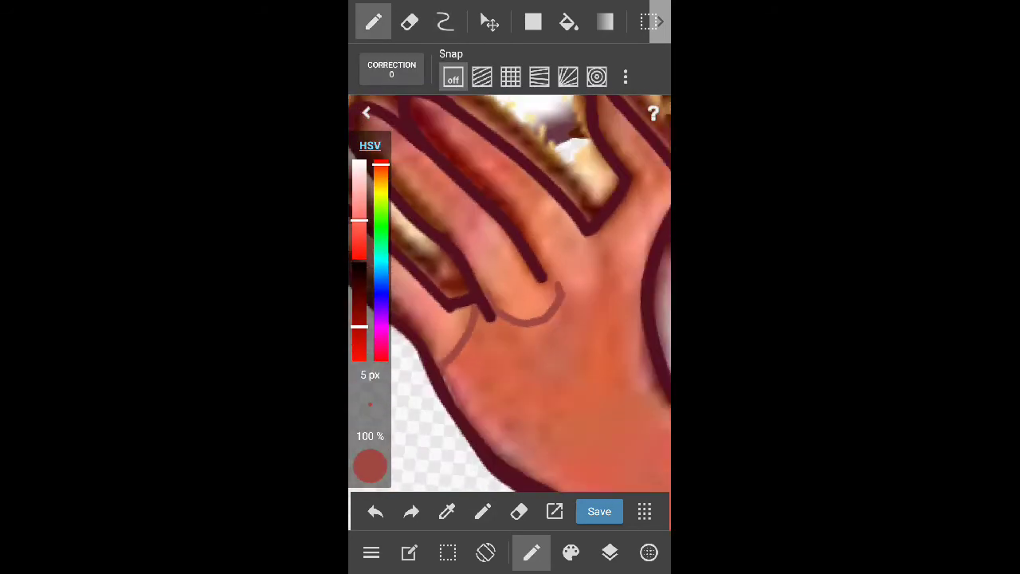
scroll(510, 293, up, 3)
drag(509, 294, 558, 263)
mouse_move(510, 293)
mouse_down()
mouse_move(479, 319)
mouse_move(542, 263)
mouse_up()
scroll(510, 293, down, 3)
scroll(510, 293, up, 3)
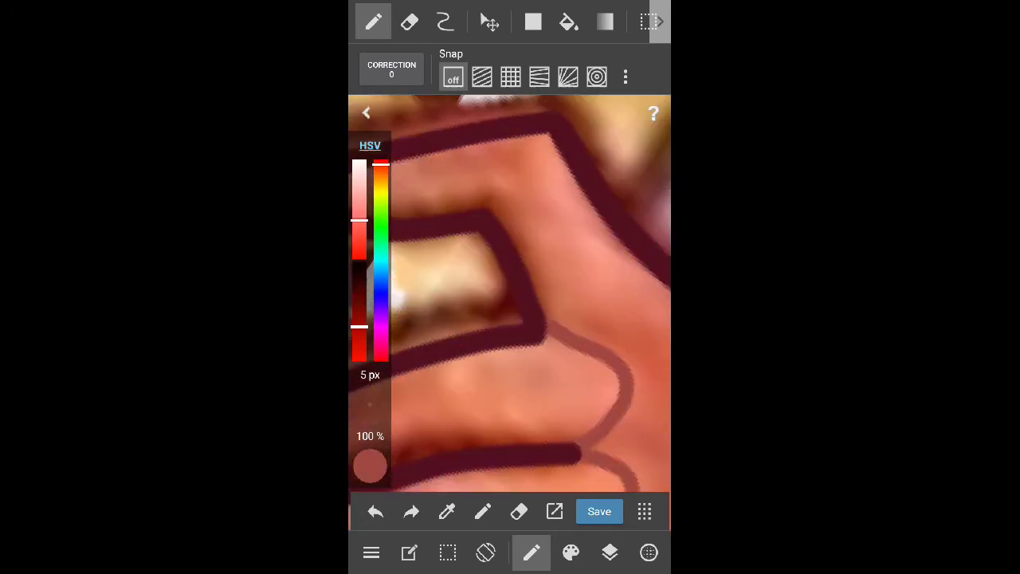
scroll(509, 293, down, 3)
scroll(510, 293, down, 3)
scroll(509, 294, up, 1)
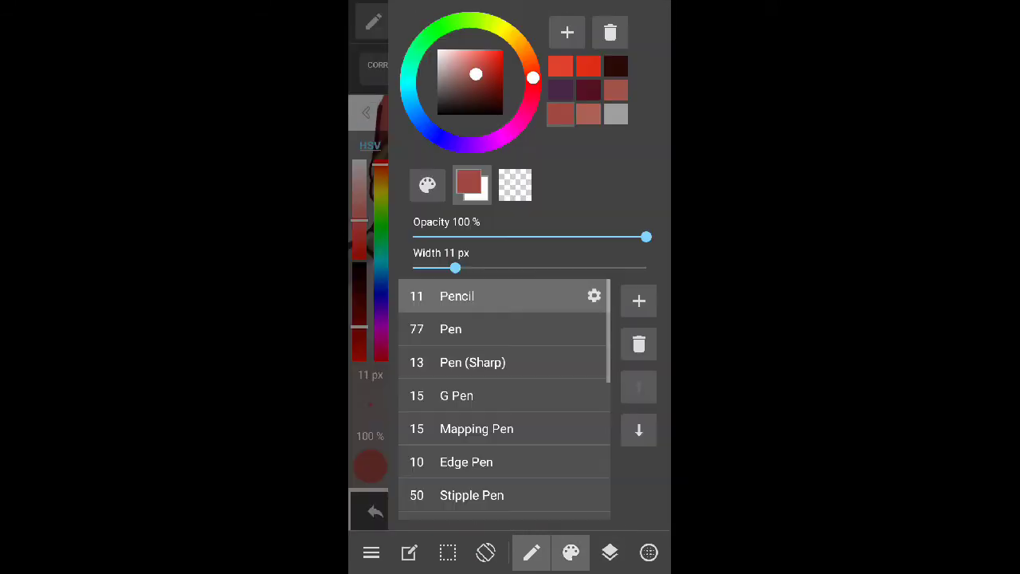
Add contour curves along the arm and upper arm, thin the pen, and save
click(445, 21)
mouse_move(470, 304)
mouse_down()
mouse_move(537, 288)
mouse_move(519, 318)
mouse_up()
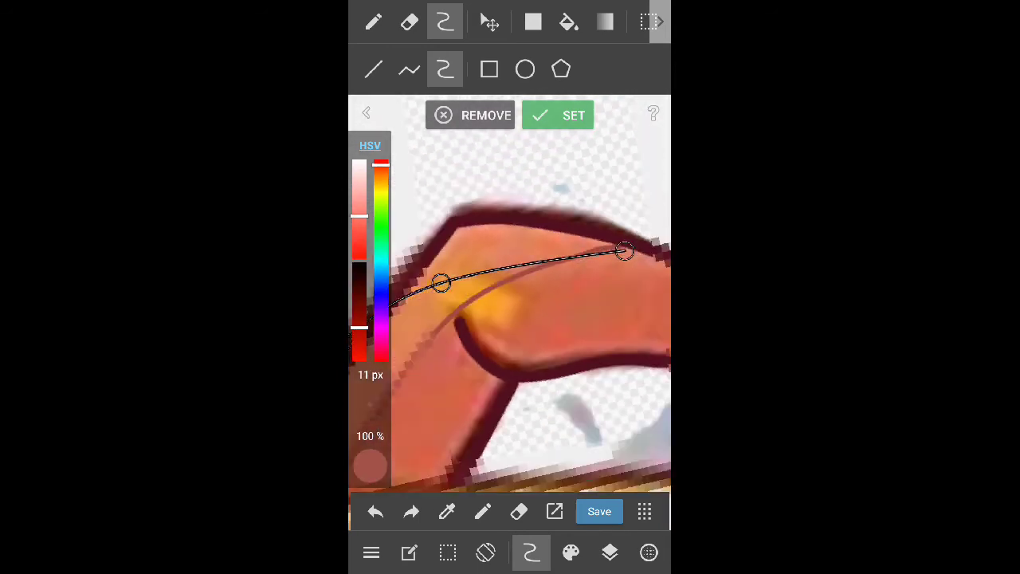
click(558, 115)
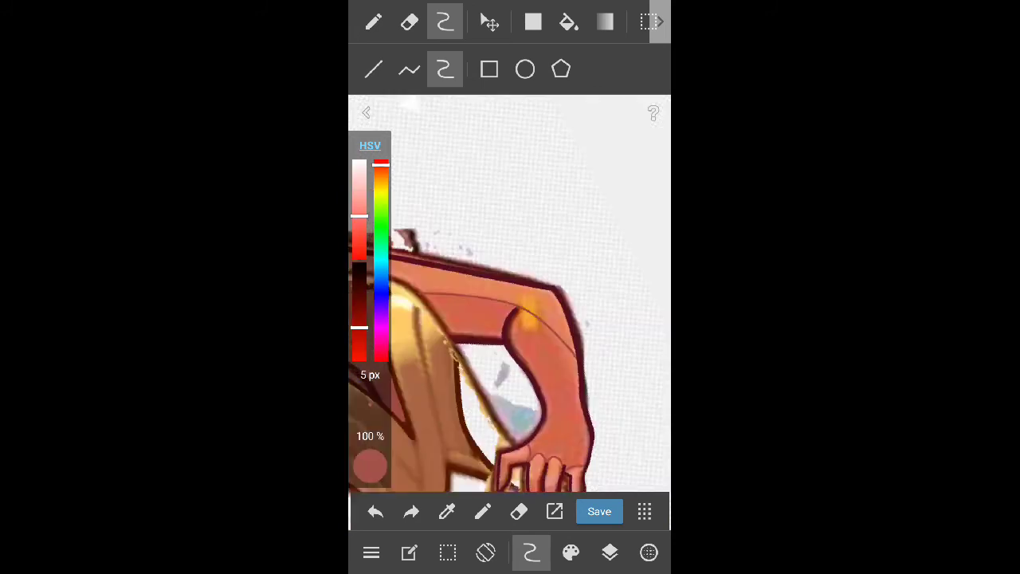
mouse_move(430, 443)
mouse_down()
mouse_move(511, 328)
mouse_move(563, 311)
mouse_up()
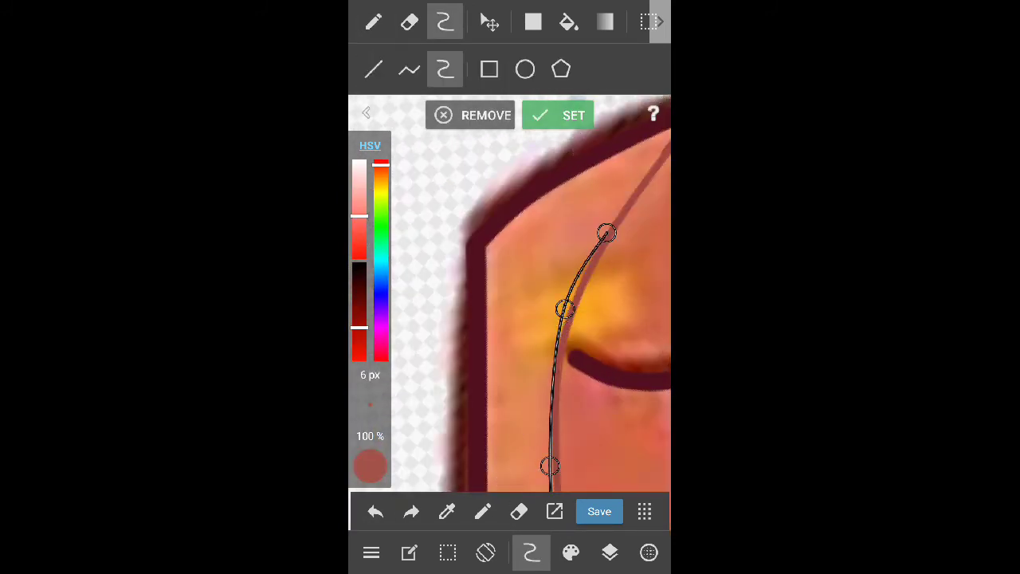
click(557, 115)
drag(370, 375, 370, 391)
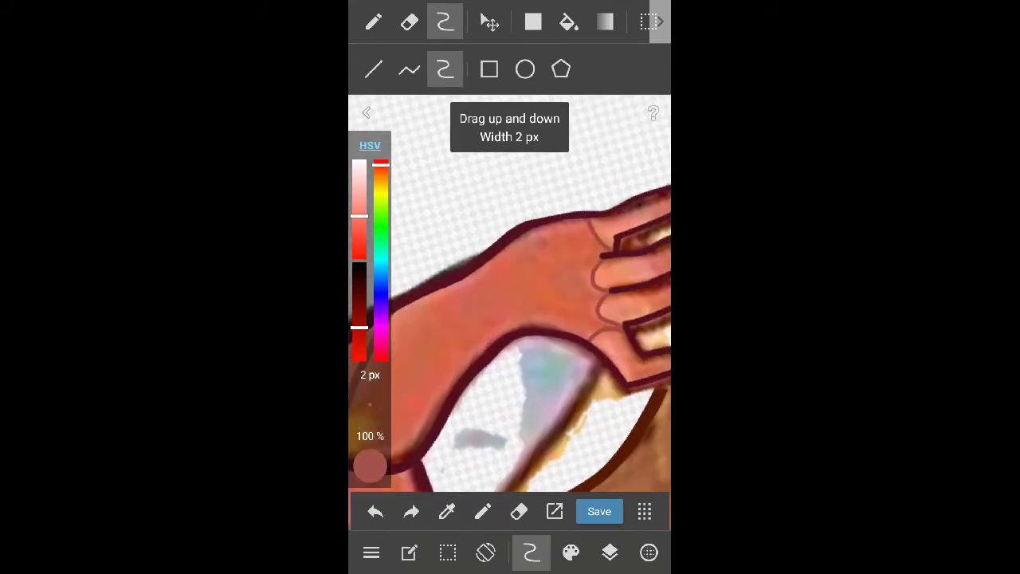
click(374, 22)
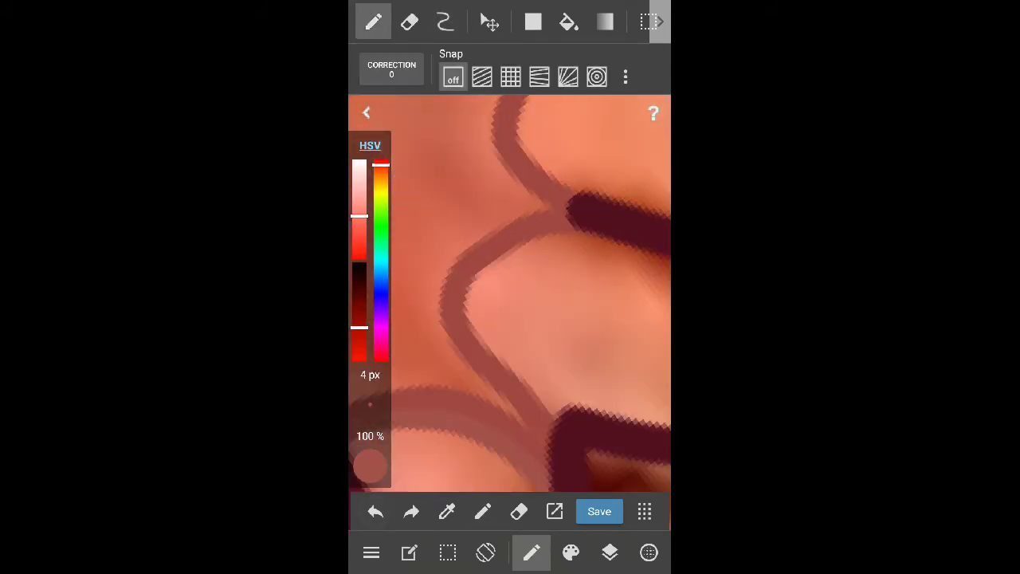
drag(510, 318, 490, 275)
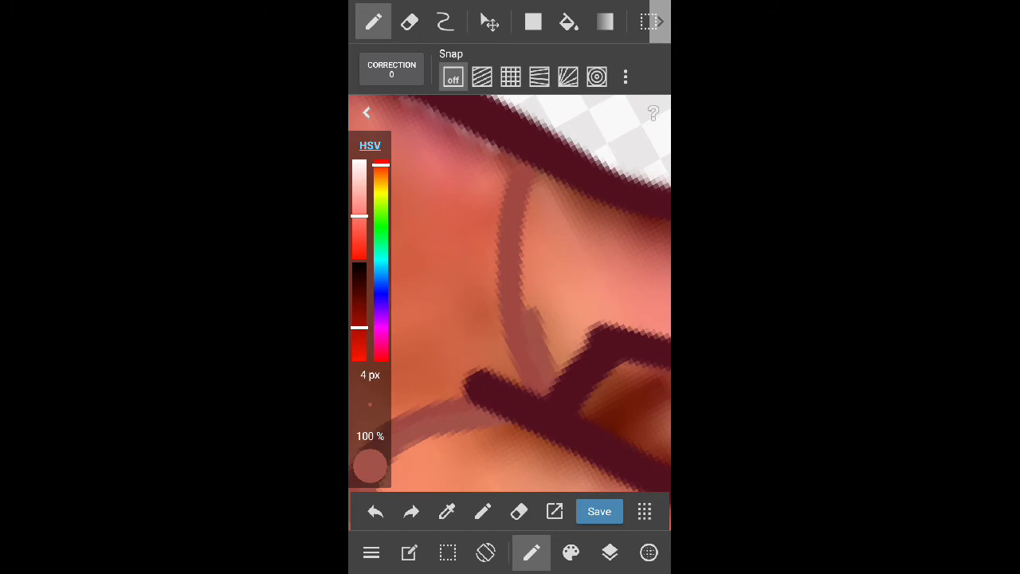
click(610, 552)
click(609, 552)
click(600, 511)
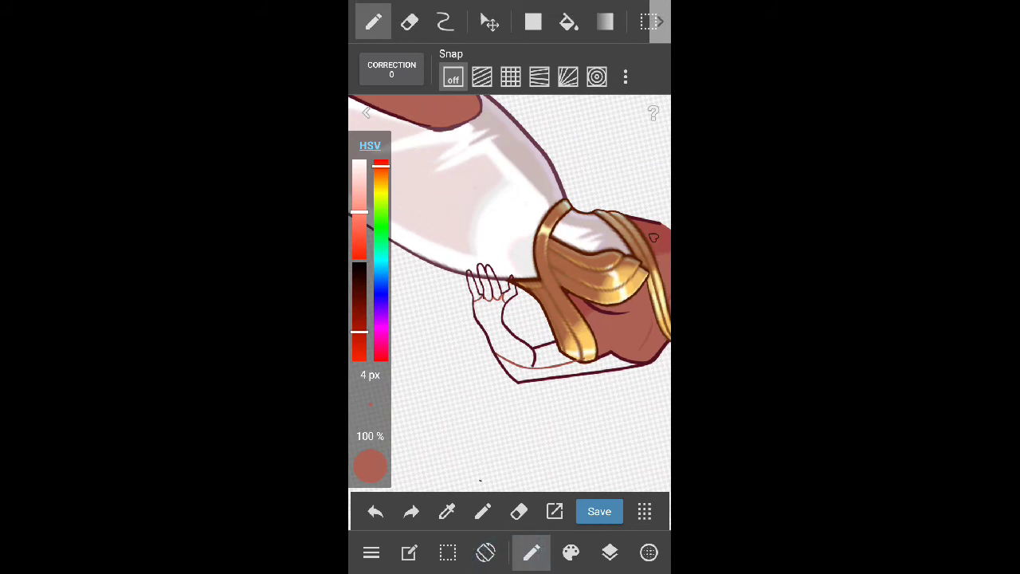
Widen the brush to 8 px and fill the middle finger with brown
scroll(510, 295, up, 5)
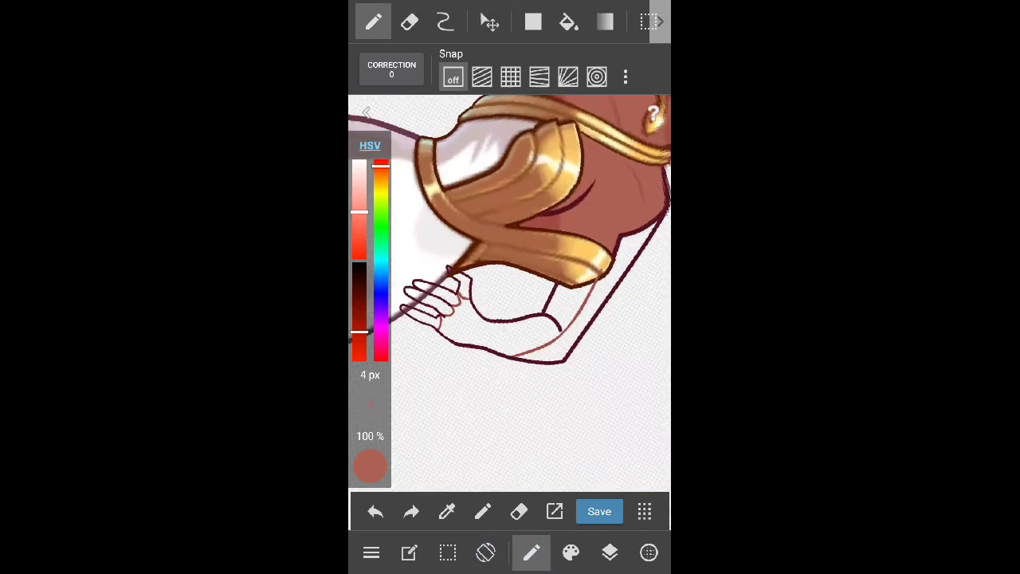
drag(370, 374, 370, 350)
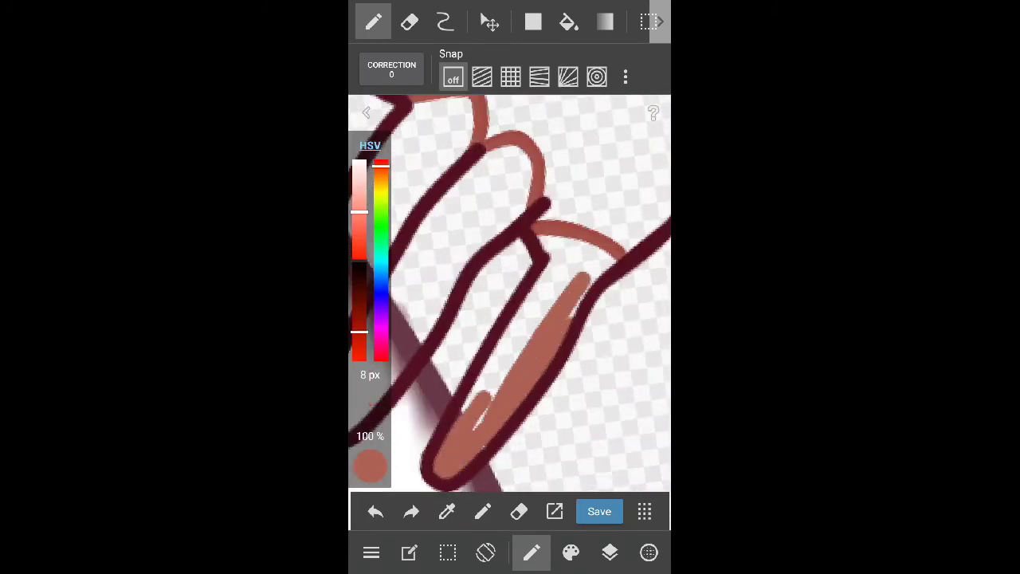
drag(510, 303, 478, 351)
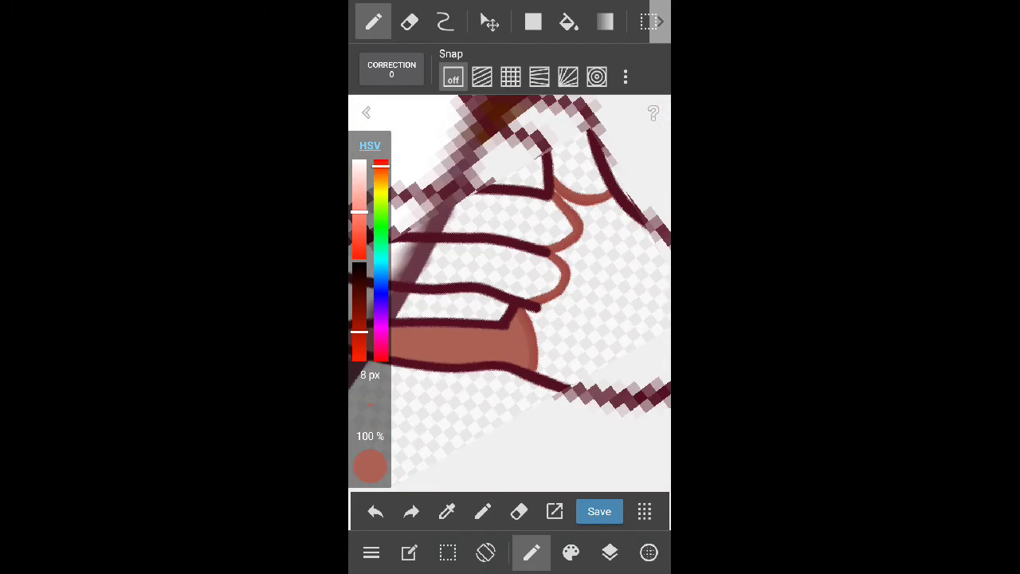
drag(438, 255, 574, 375)
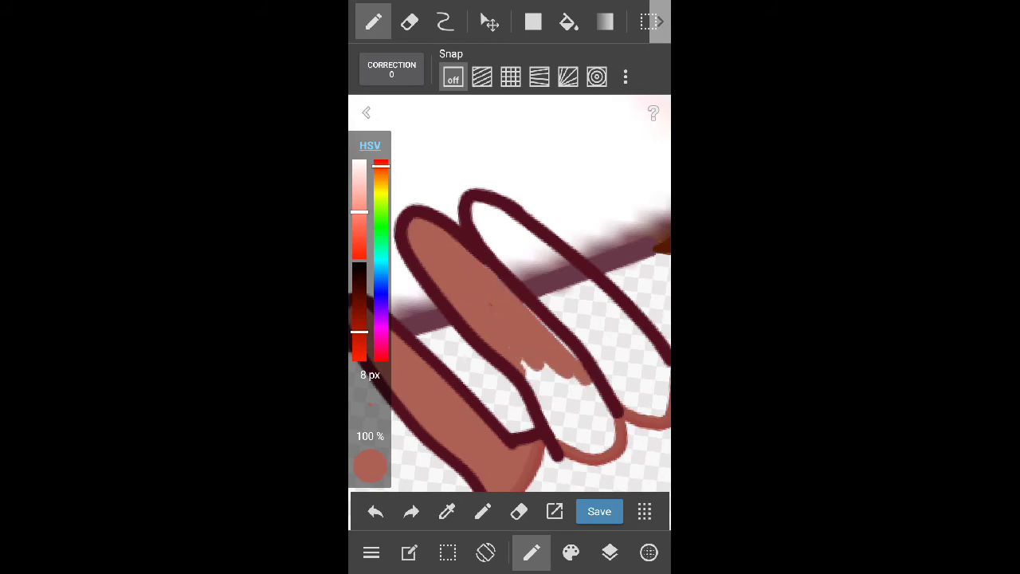
drag(478, 287, 558, 359)
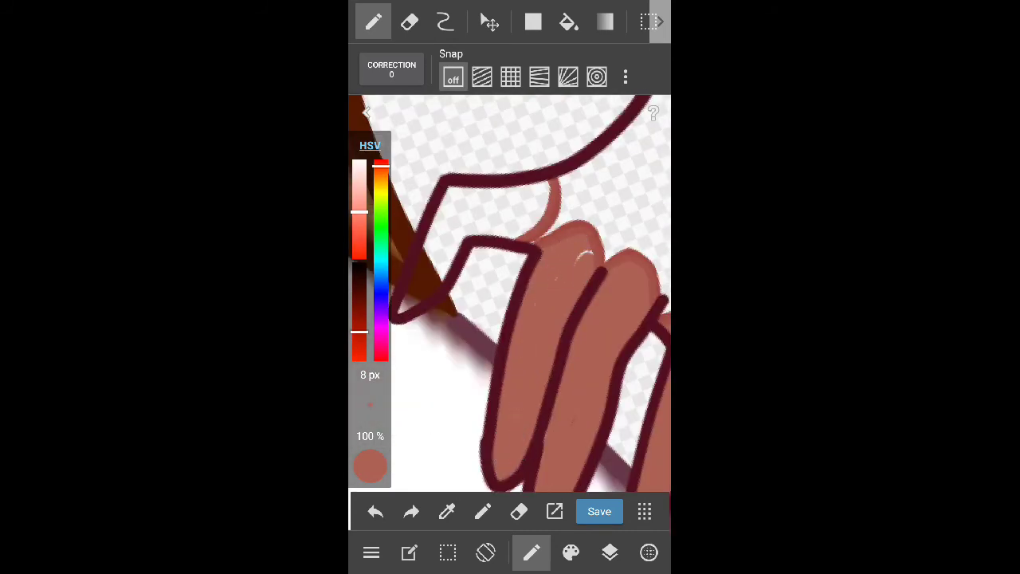
drag(479, 279, 510, 335)
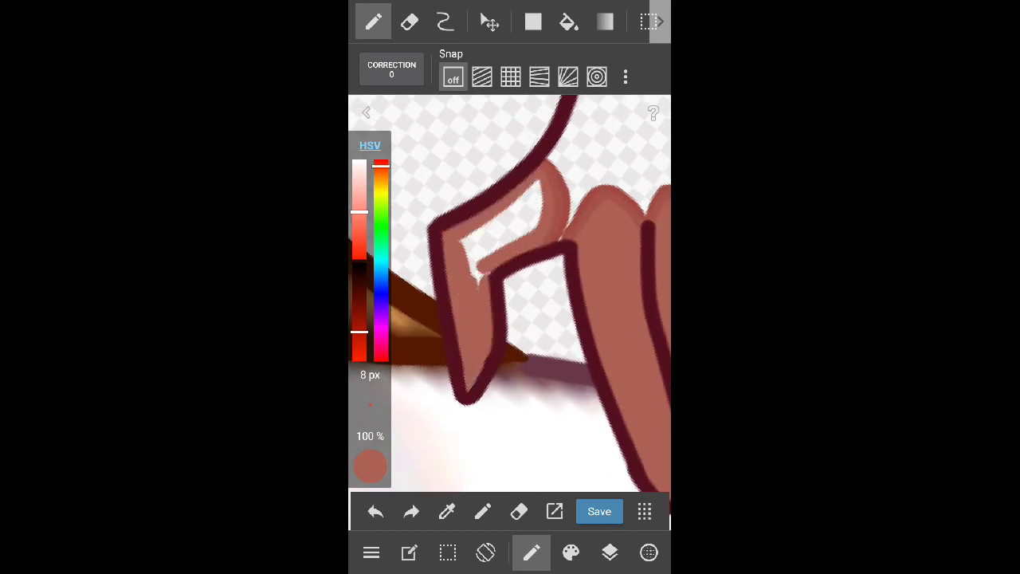
Enlarge the brush to 40 px and fill the back, palm and raised finger
drag(509, 239, 478, 335)
drag(370, 374, 370, 335)
mouse_move(518, 279)
mouse_down()
mouse_move(590, 351)
mouse_move(622, 334)
mouse_up()
drag(526, 327, 638, 263)
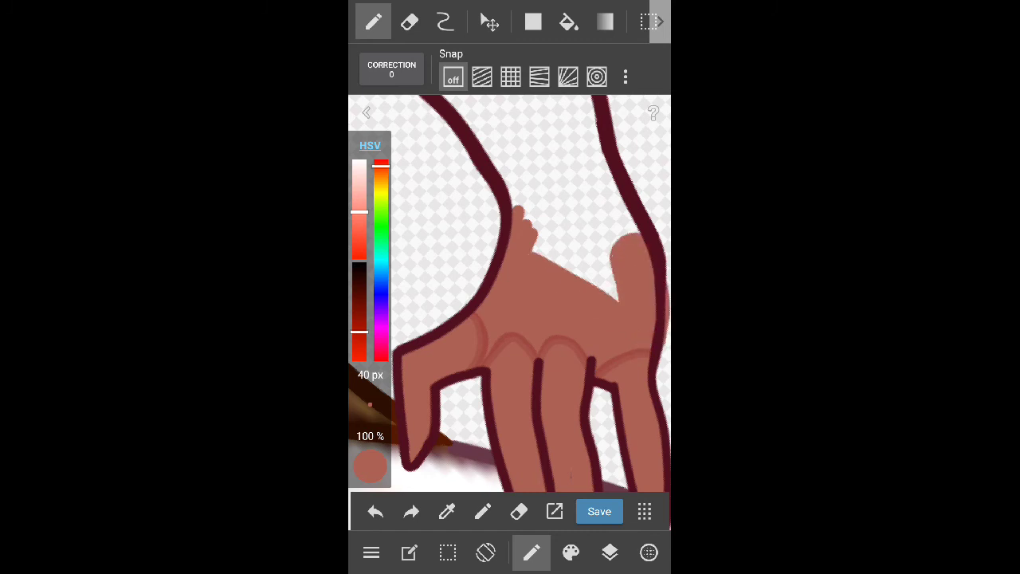
drag(510, 295, 478, 335)
drag(582, 176, 582, 367)
drag(478, 350, 558, 318)
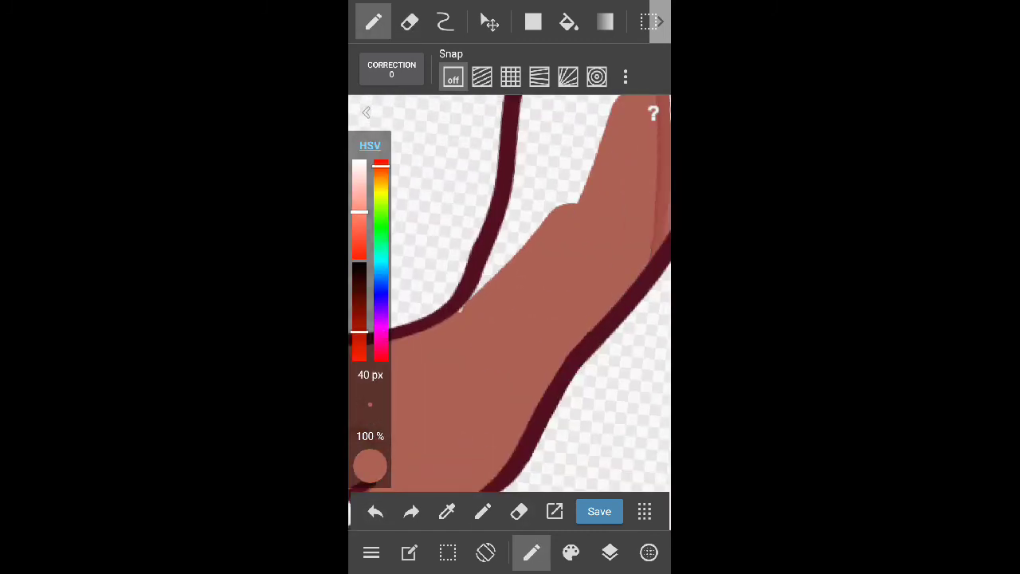
scroll(510, 294, down, 2)
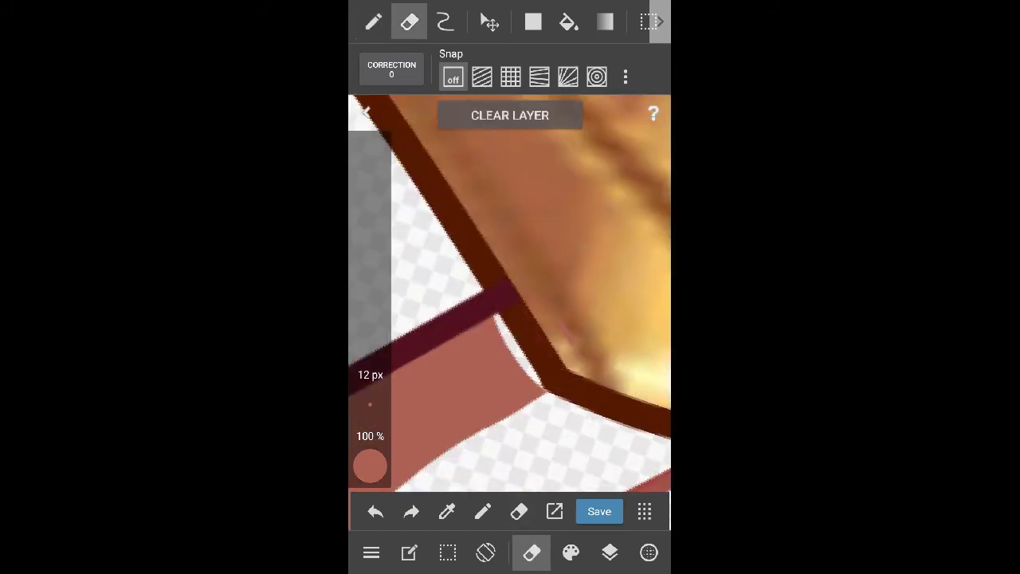
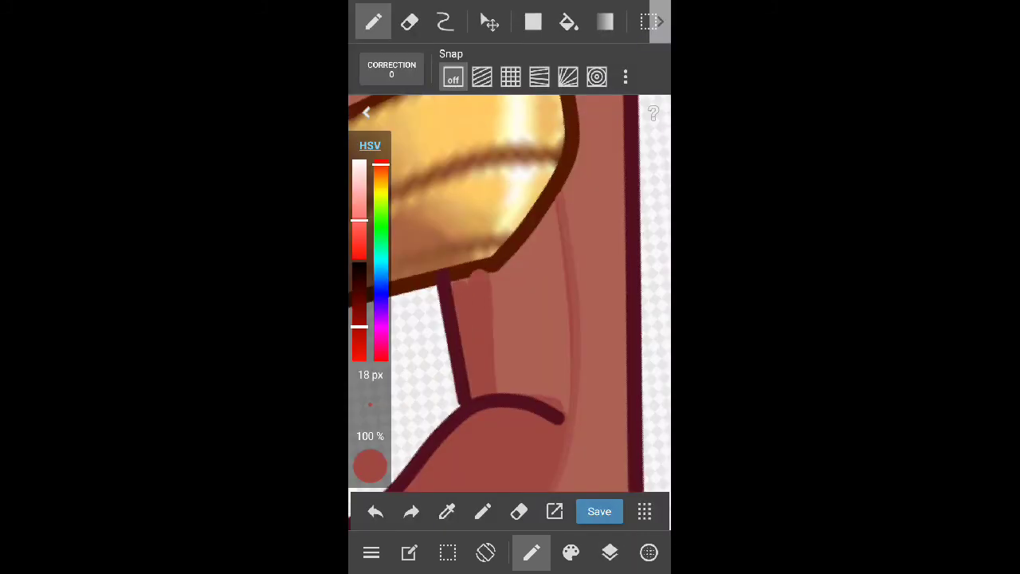
Review the layer list, switch to the eraser, zoom out and save the drawing
click(610, 552)
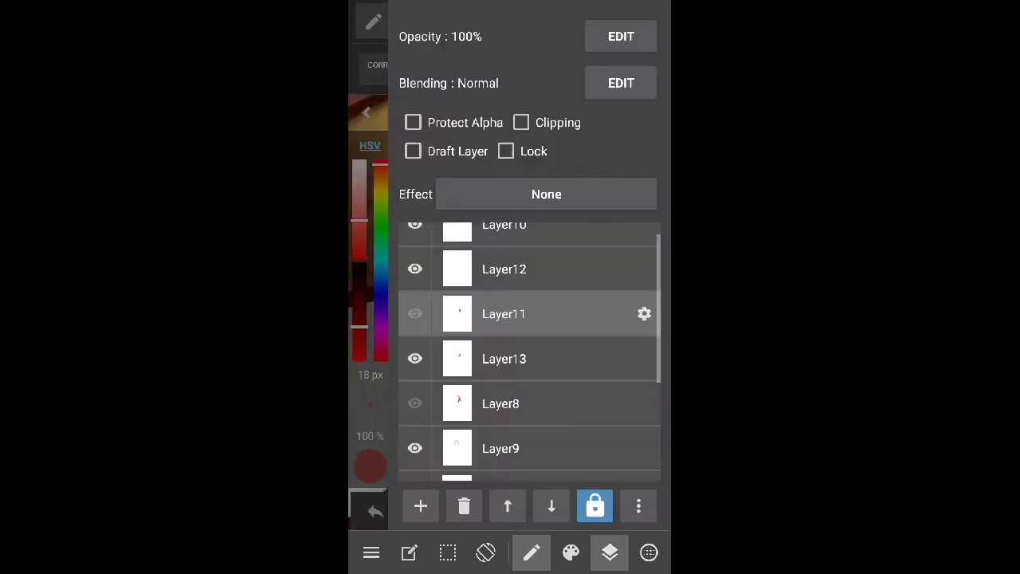
click(409, 21)
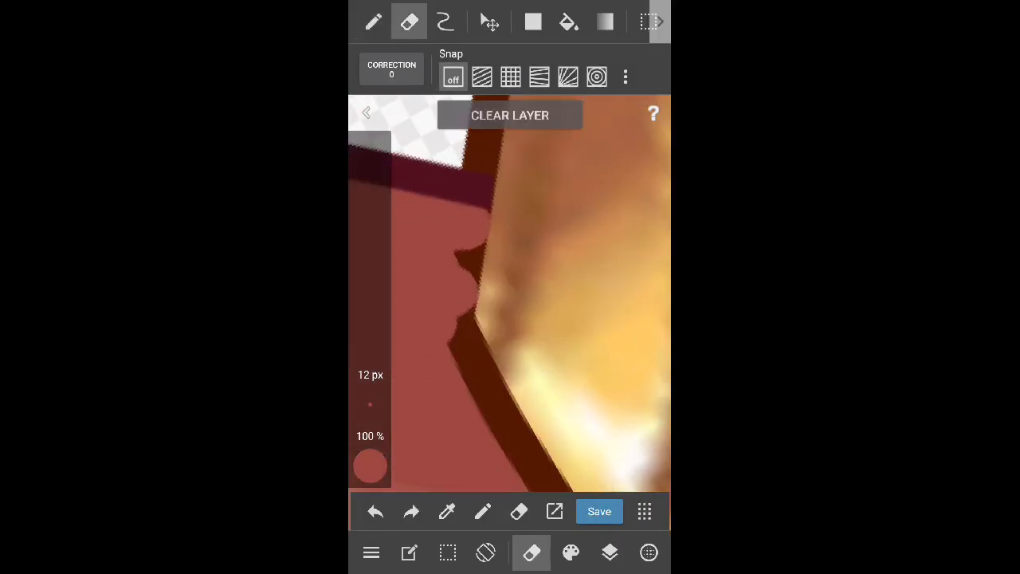
scroll(509, 292, down, 5)
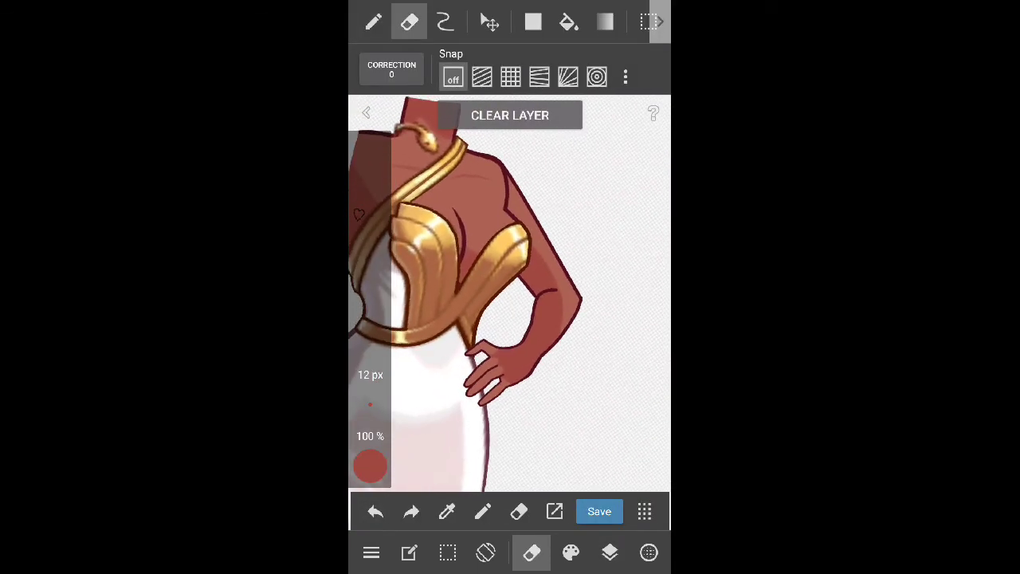
click(599, 510)
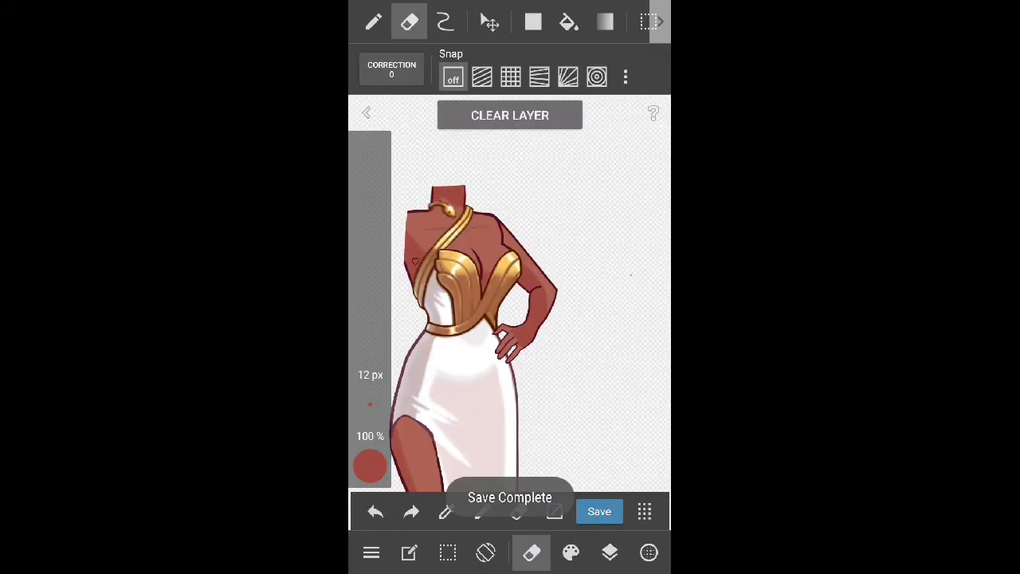
Switch back to the pencil and bring up the brush and colour settings
click(649, 552)
click(610, 553)
click(571, 552)
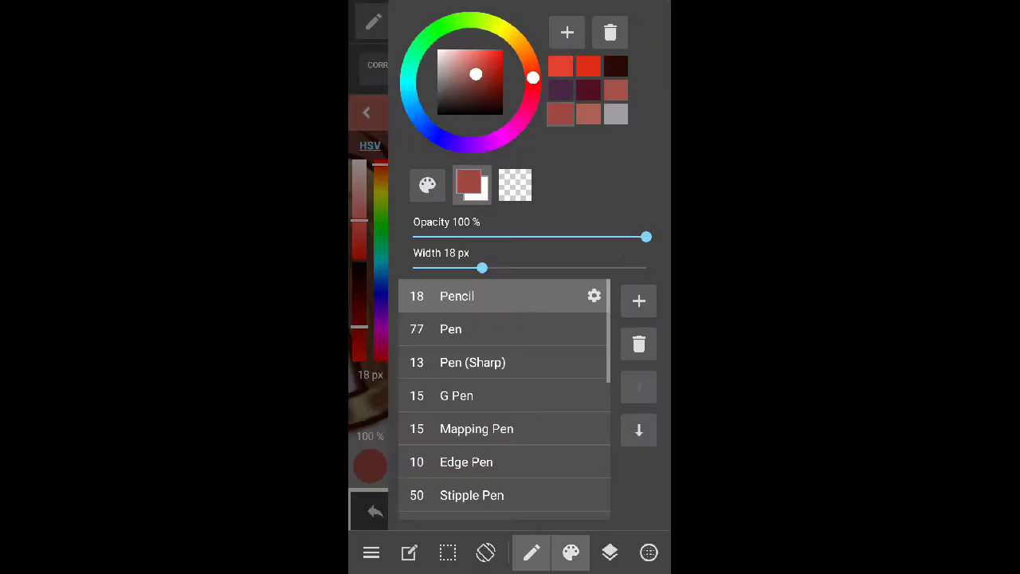
Set up the Pen (Sharp) brush in dark maroon at about 4–5 px width
click(472, 363)
click(571, 552)
click(587, 62)
click(571, 552)
drag(370, 375, 370, 383)
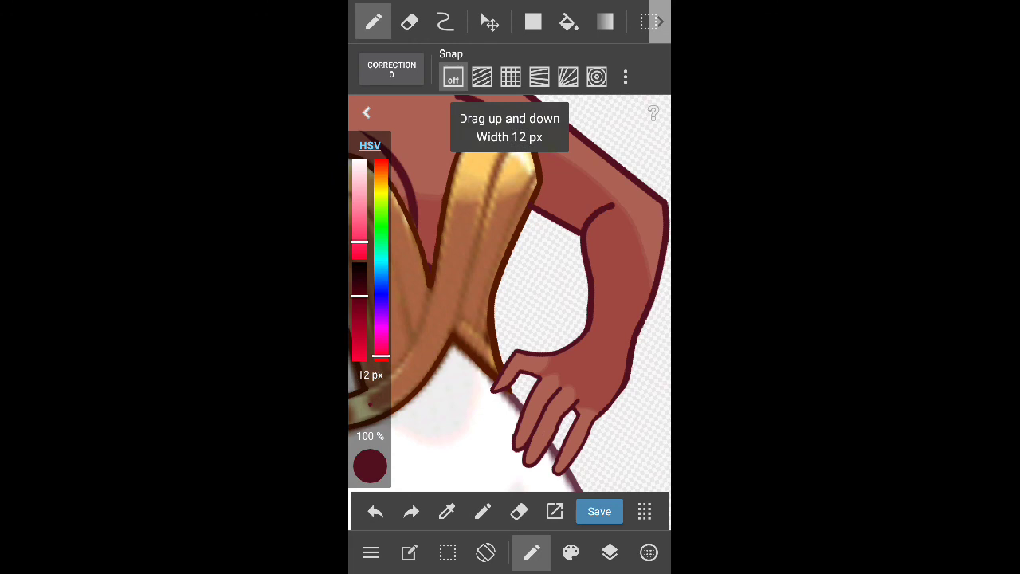
scroll(510, 295, up, 5)
drag(510, 295, 510, 199)
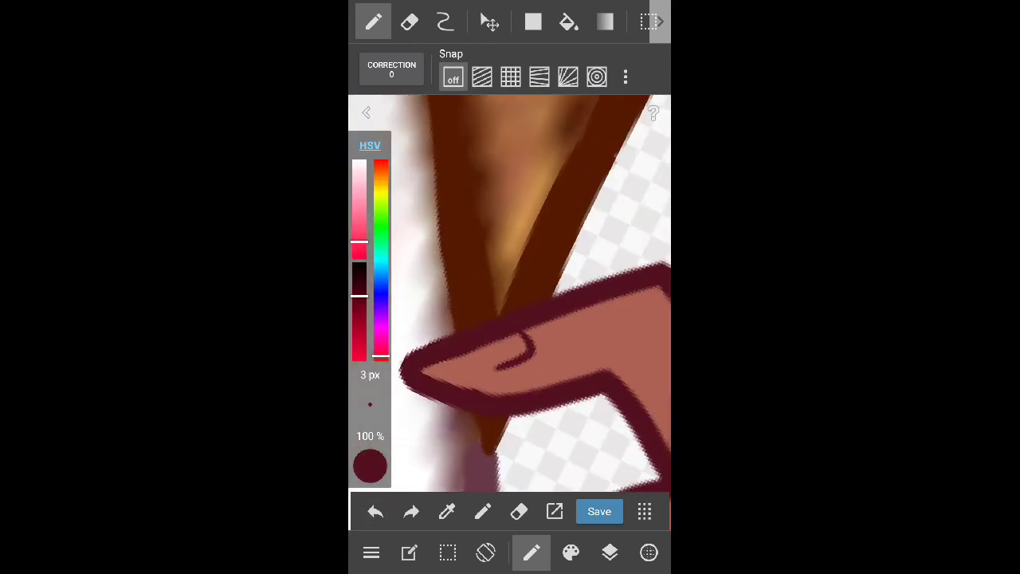
Retrace the finger outlines on the hand in dark maroon and check the layer list
scroll(510, 295, down, 5)
scroll(510, 295, up, 5)
scroll(451, 335, up, 3)
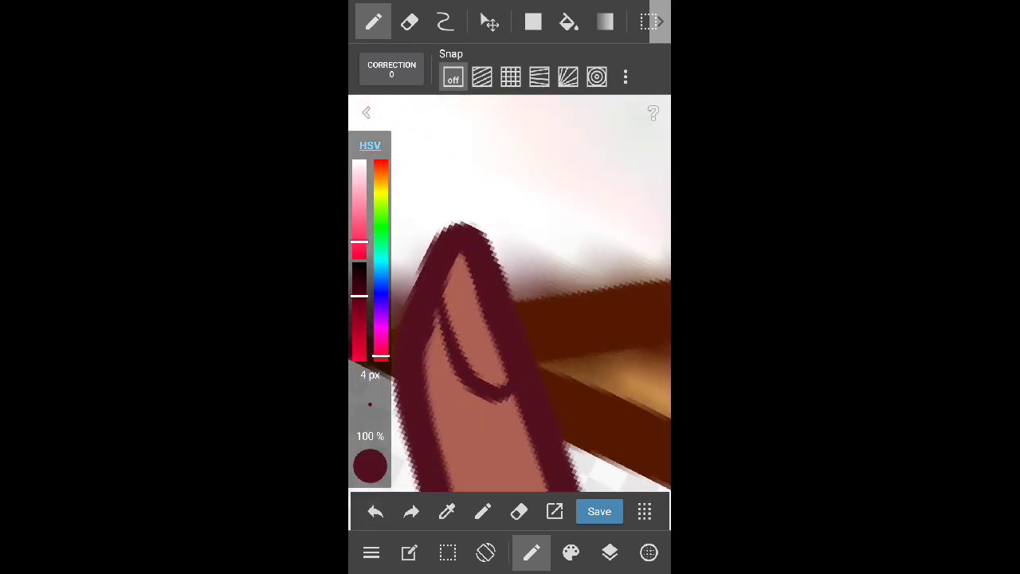
scroll(510, 295, down, 5)
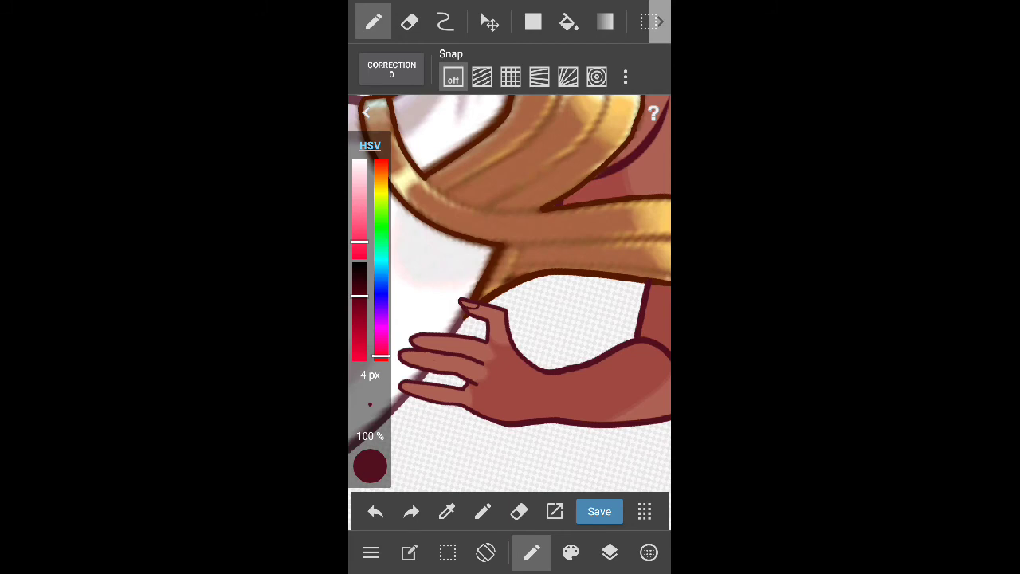
scroll(454, 367, up, 5)
scroll(510, 295, down, 5)
scroll(494, 358, up, 5)
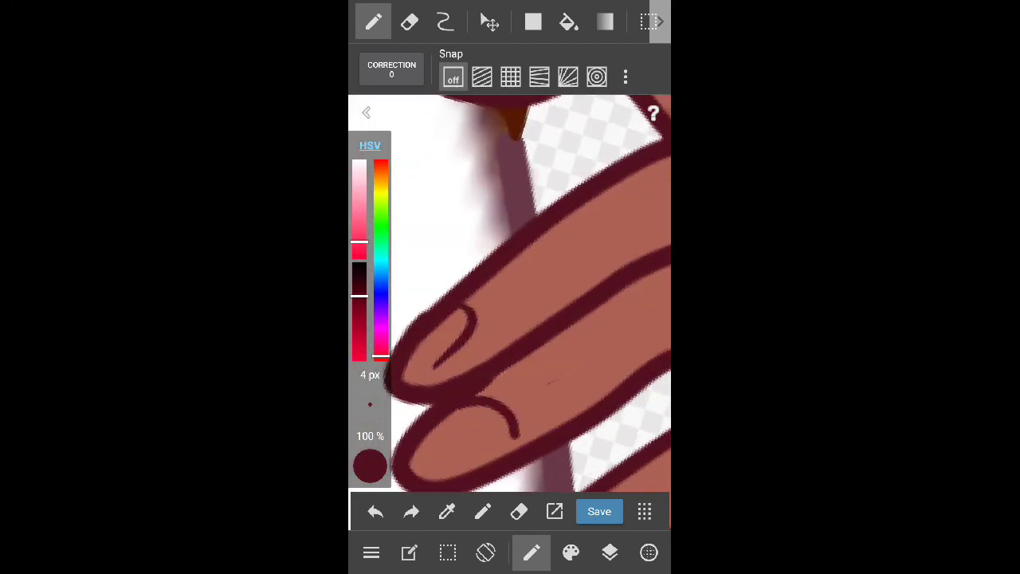
scroll(510, 318, up, 3)
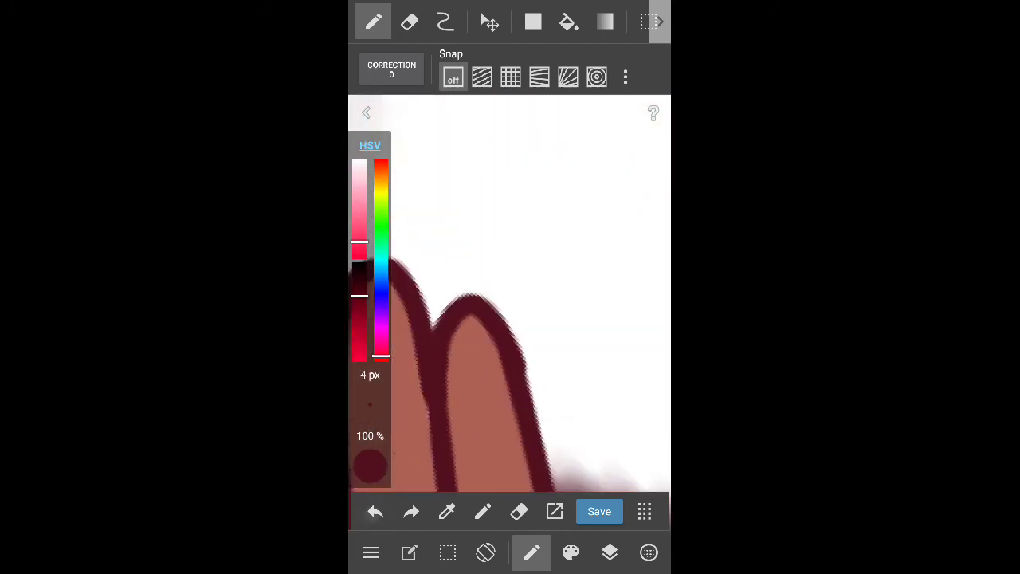
scroll(510, 295, down, 2)
scroll(510, 295, down, 3)
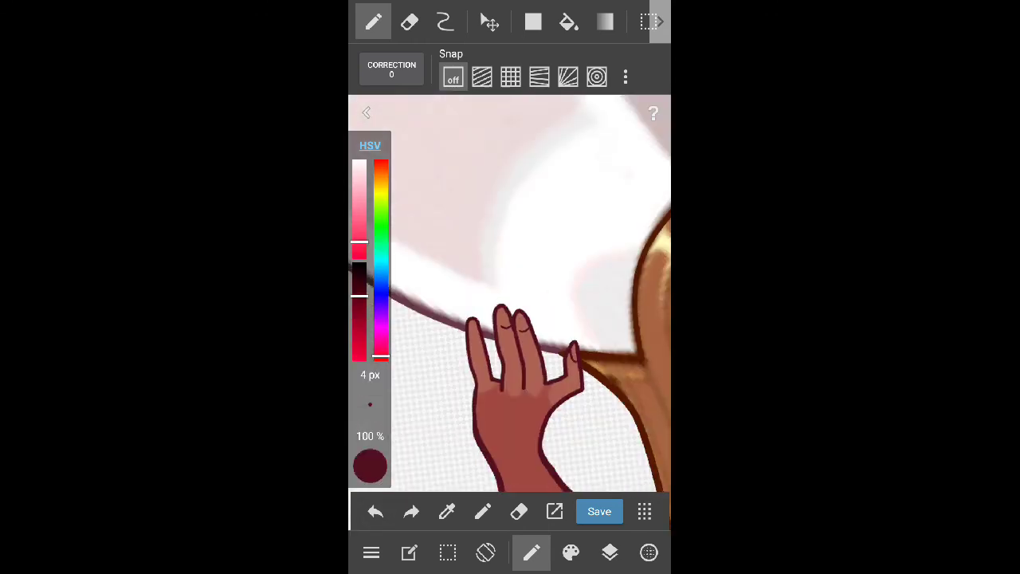
scroll(510, 295, down, 3)
scroll(502, 335, up, 3)
scroll(510, 319, up, 3)
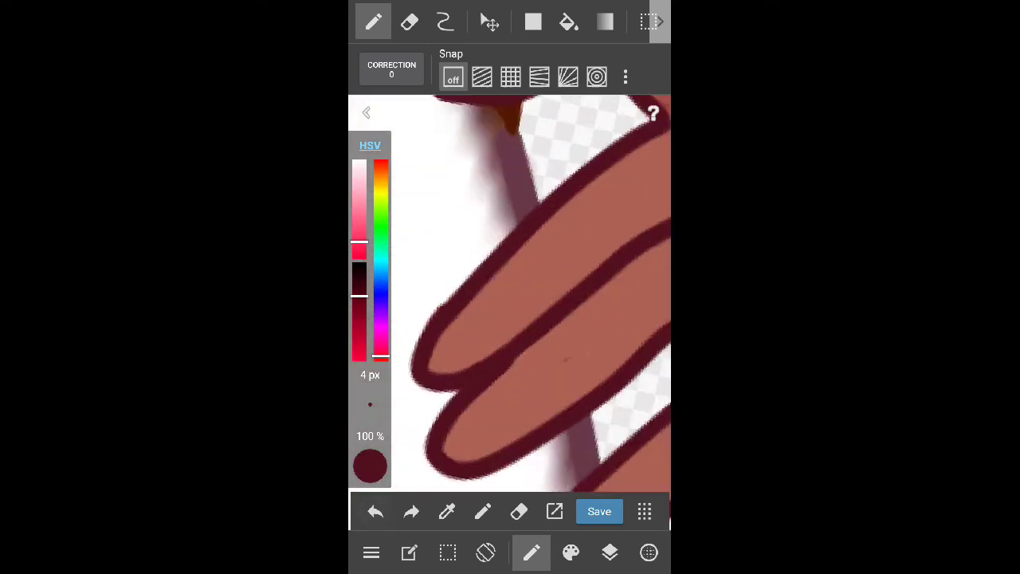
scroll(510, 295, down, 2)
scroll(510, 295, down, 3)
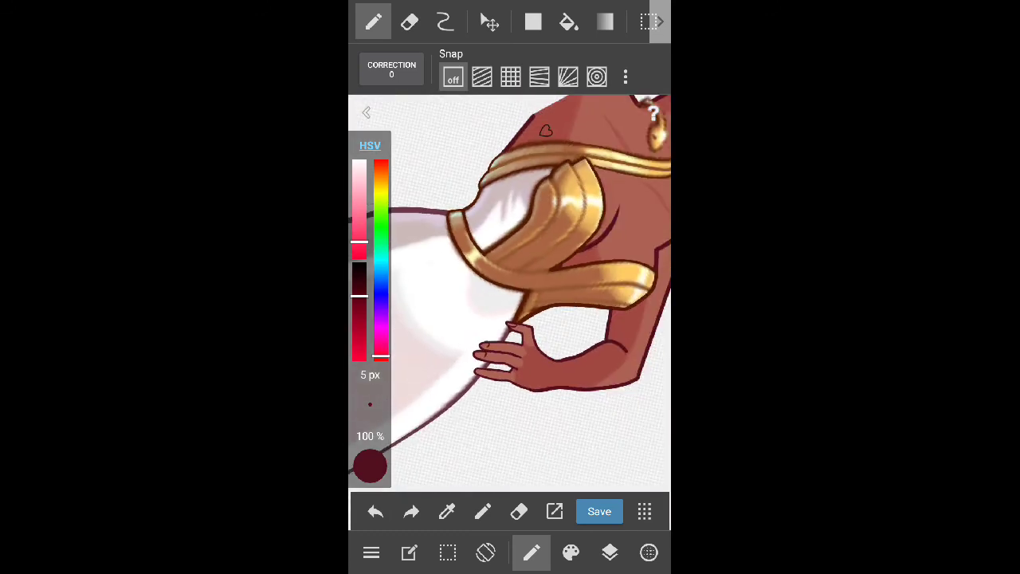
scroll(510, 295, up, 3)
scroll(510, 295, down, 2)
scroll(510, 295, up, 3)
scroll(510, 295, down, 4)
scroll(510, 295, down, 1)
click(609, 552)
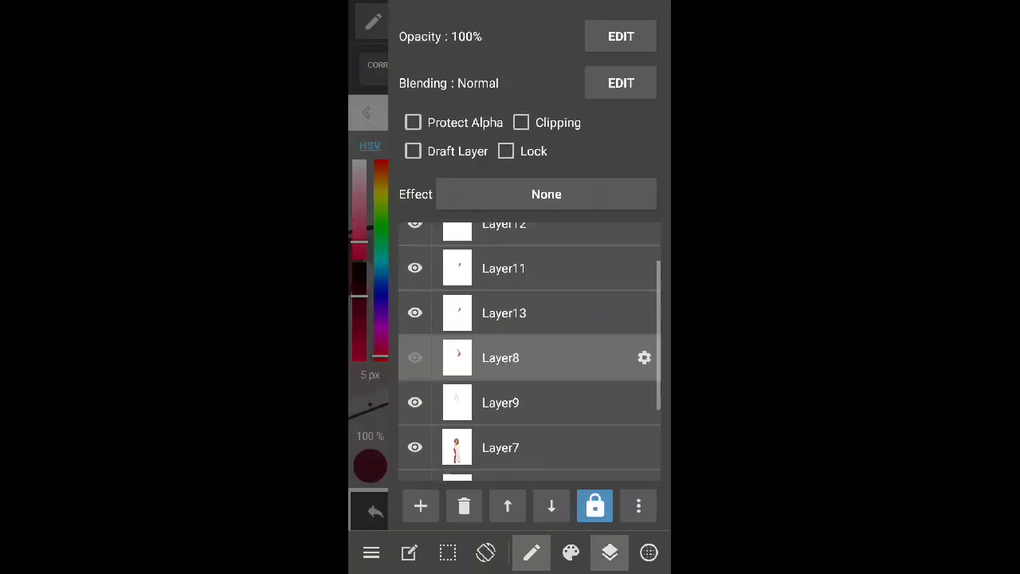
Delete Layer8 and save the drawing
click(464, 505)
click(590, 346)
click(609, 552)
scroll(510, 294, up, 3)
scroll(510, 295, down, 3)
scroll(510, 295, down, 1)
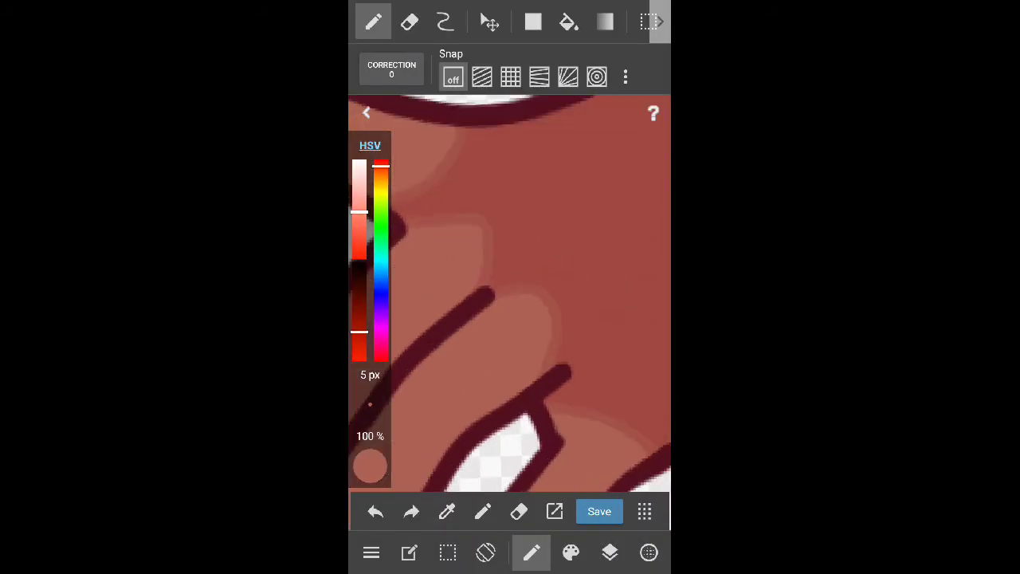
scroll(510, 295, down, 3)
scroll(510, 295, down, 2)
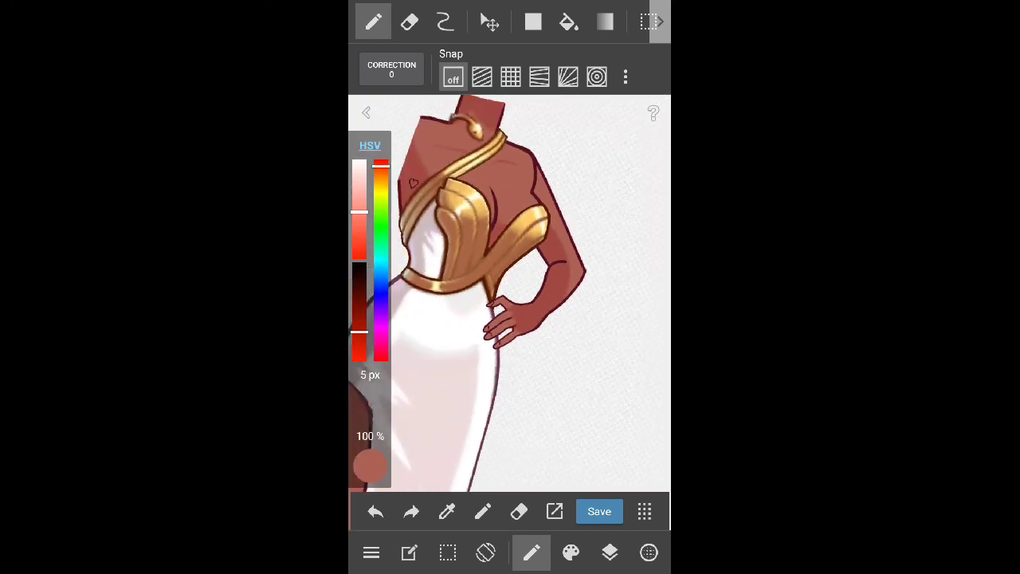
click(600, 511)
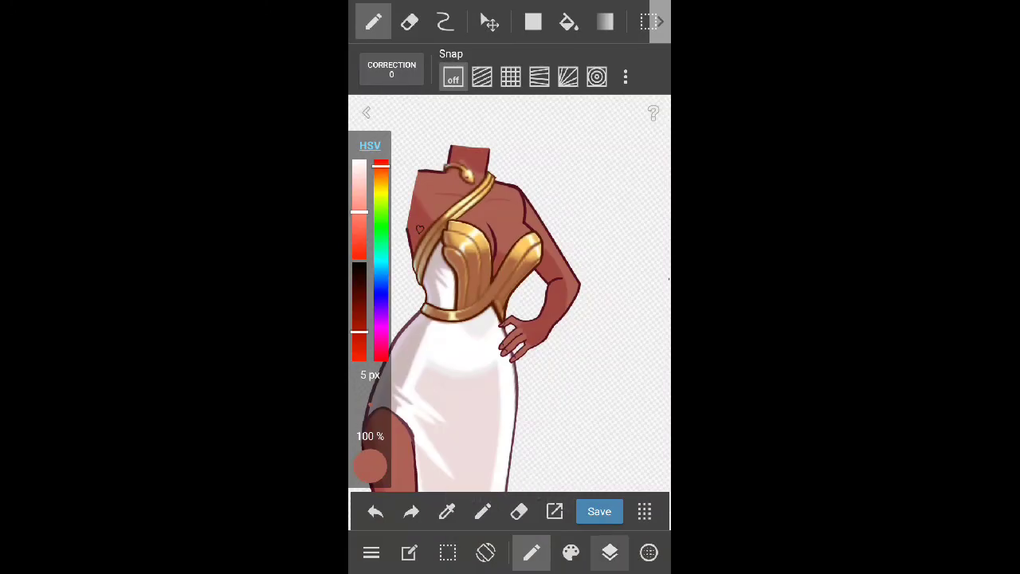
Discard a stray new layer, make Layer7 the working layer, and activate the text tool
click(610, 552)
click(421, 505)
click(462, 136)
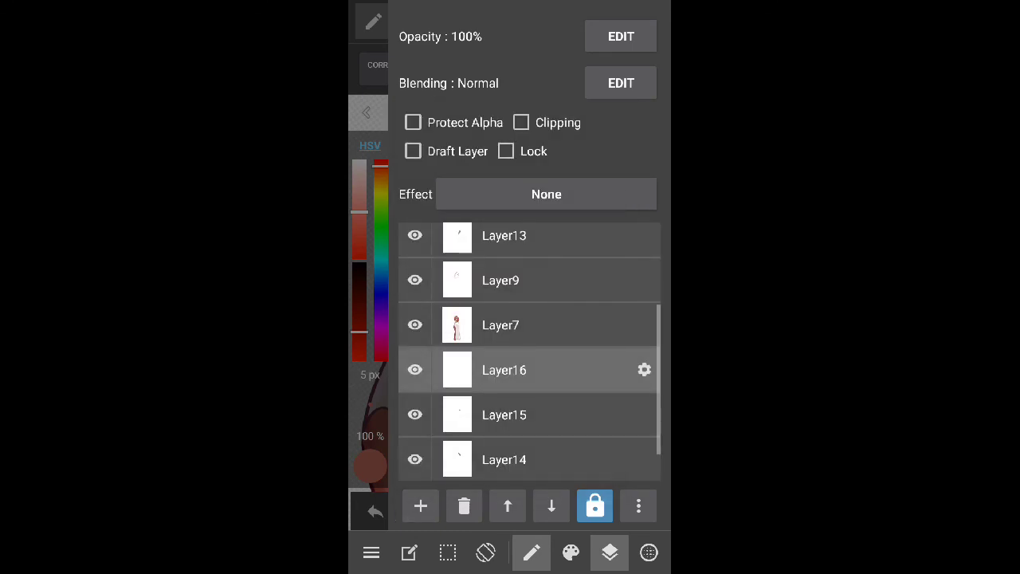
click(464, 505)
click(609, 326)
click(610, 552)
click(660, 22)
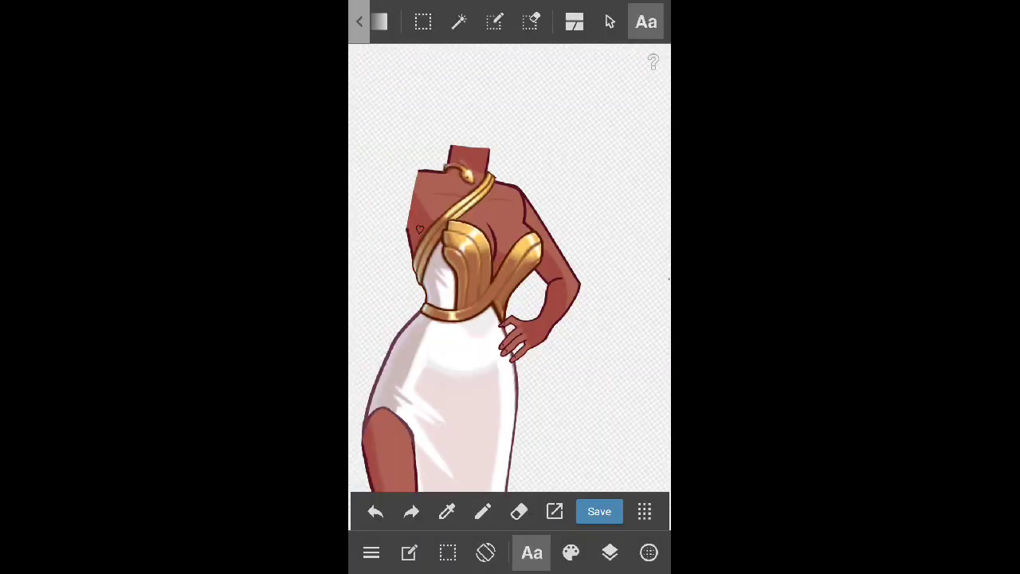
Place a ☆ star as a text layer on the canvas
click(510, 239)
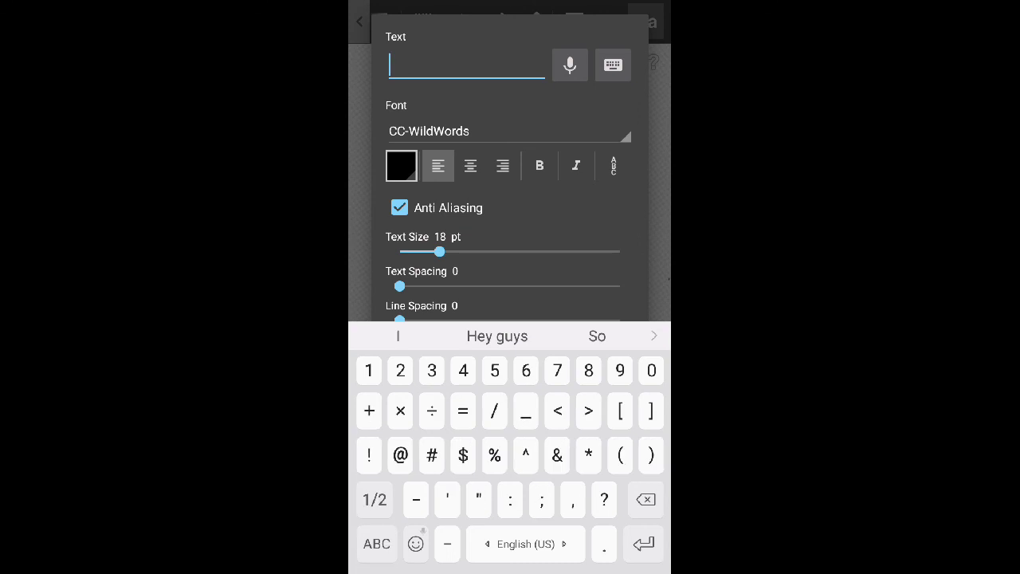
text(☆)
click(604, 510)
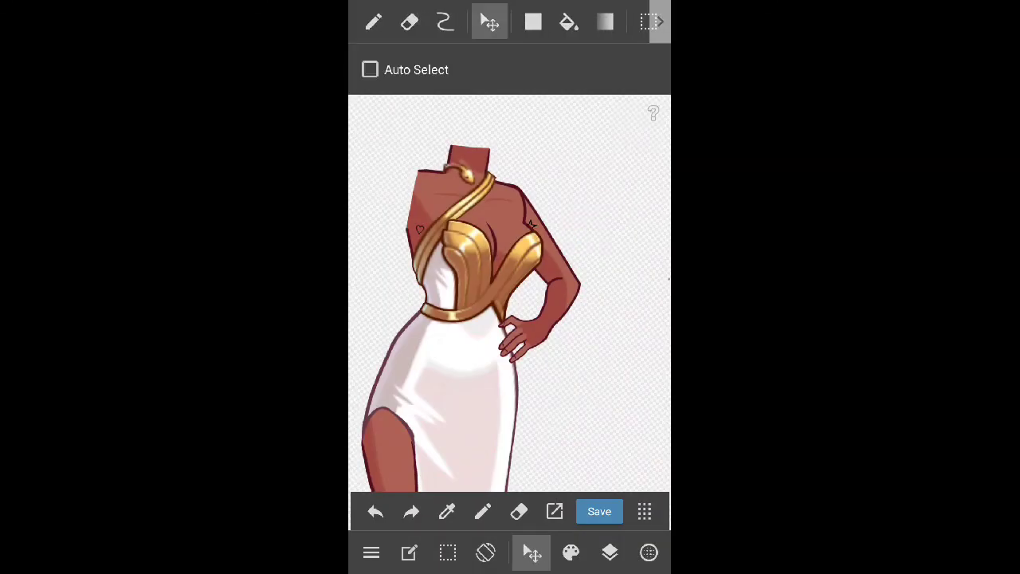
Delete the unneeded layers from the layer list
scroll(510, 294, down, 2)
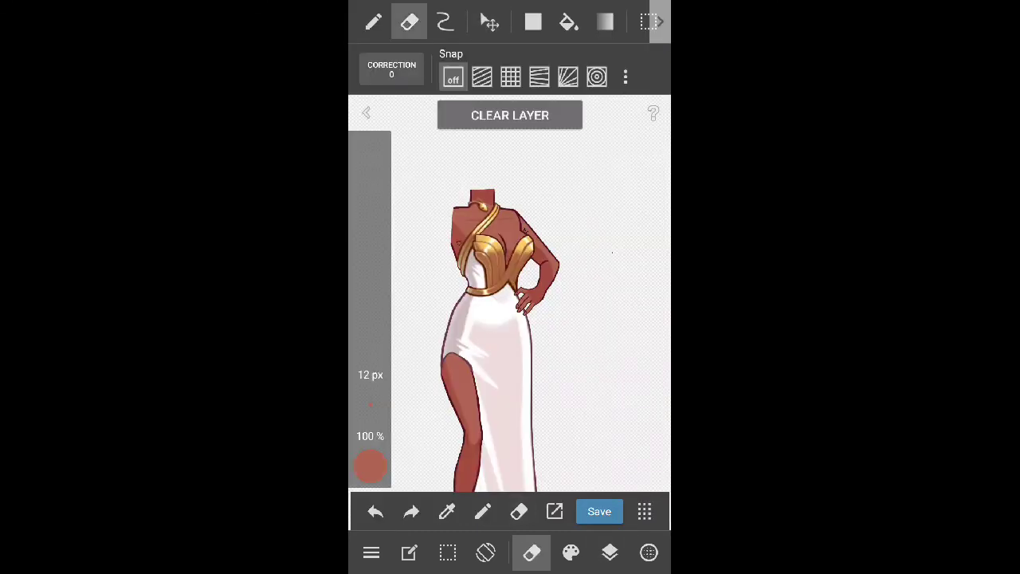
click(464, 506)
click(464, 506)
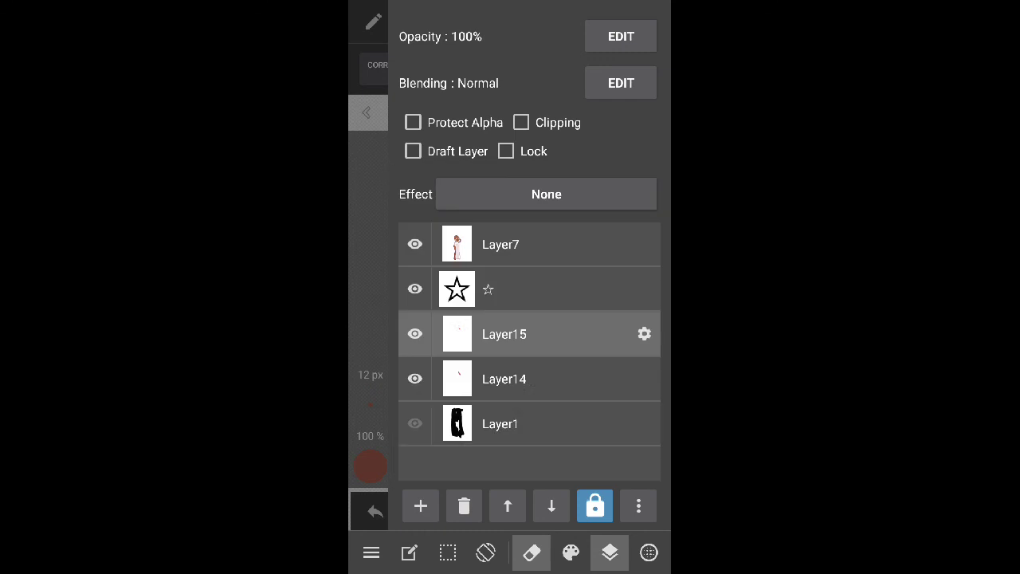